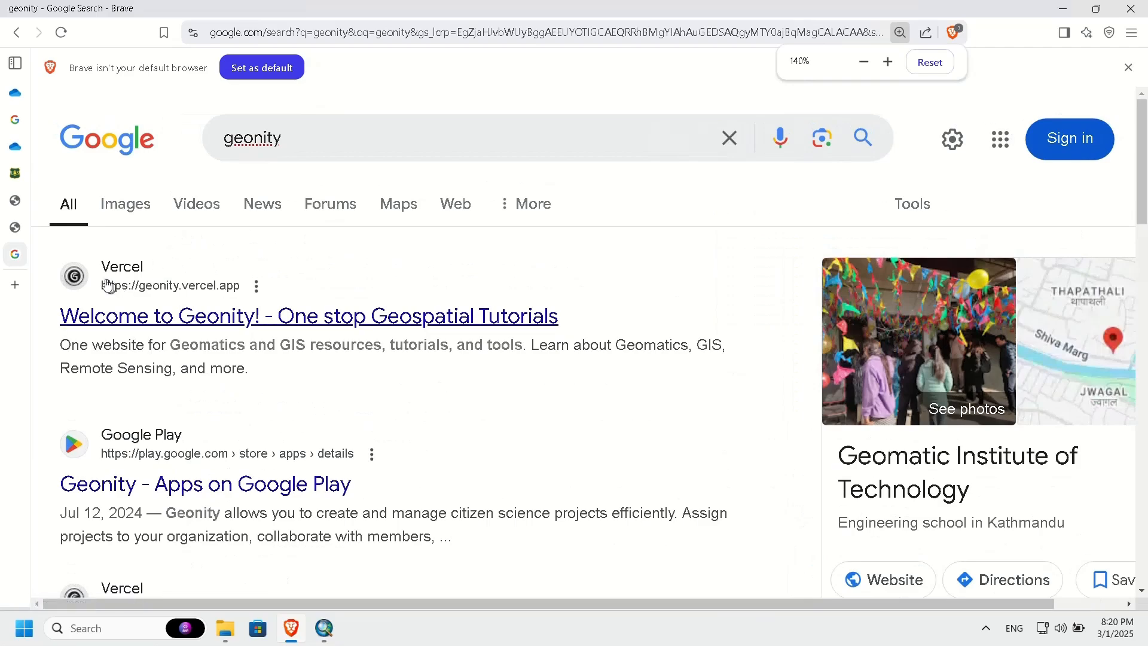
# Step: Open the Geonity website from the search results and go to its ArcGIS tutorial "Interpolation using IDW and Spline"
pyautogui.click(173, 327)
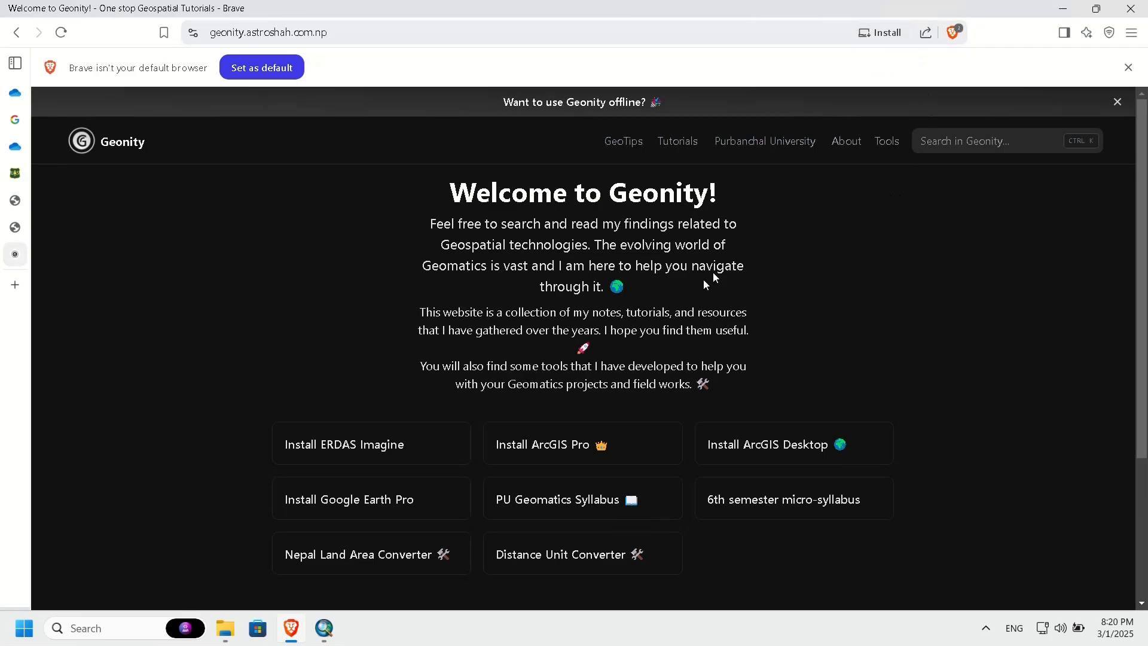
pyautogui.scroll(-1, 686, 421)
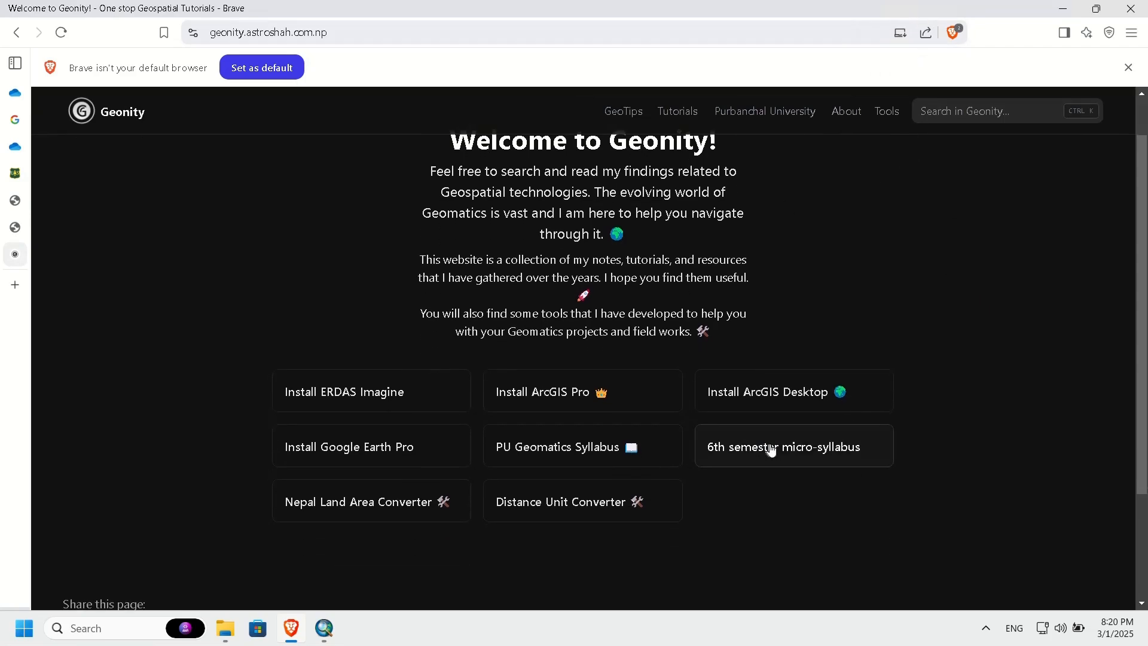
pyautogui.scroll(1, 489, 467)
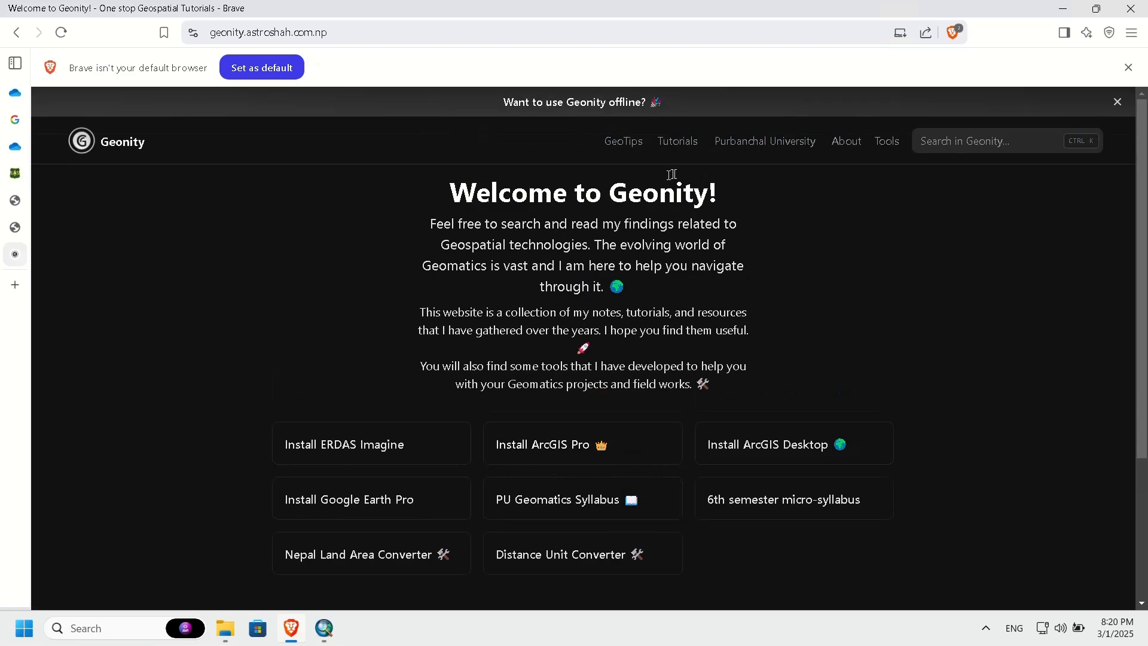
pyautogui.click(678, 142)
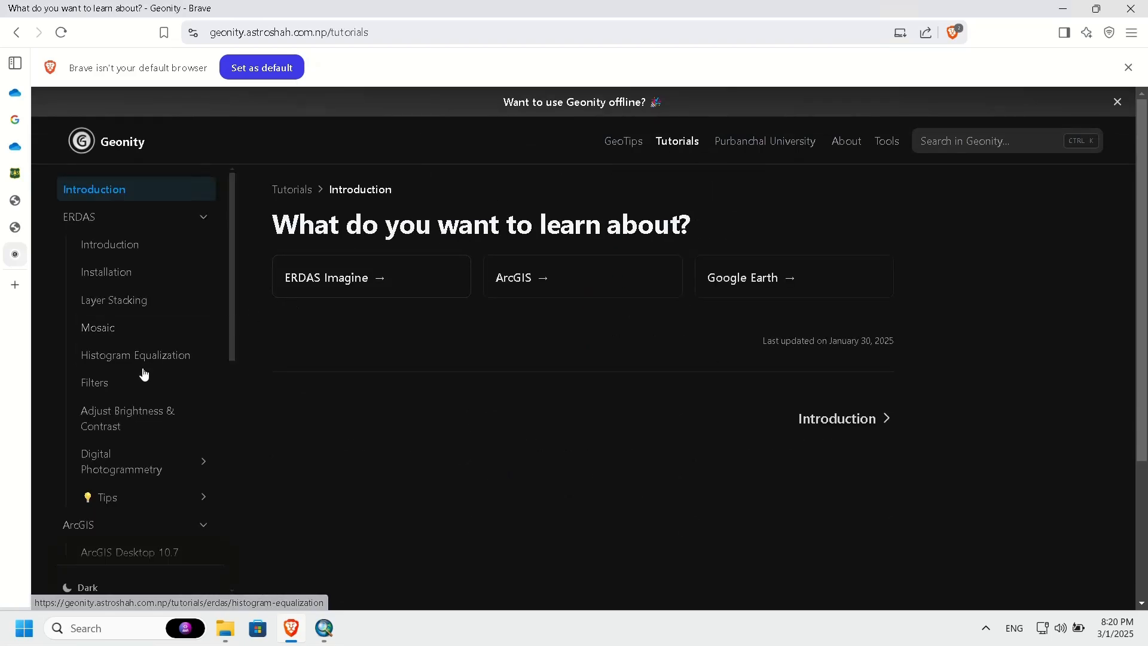
pyautogui.scroll(-4, 144, 370)
pyautogui.scroll(-4, 145, 373)
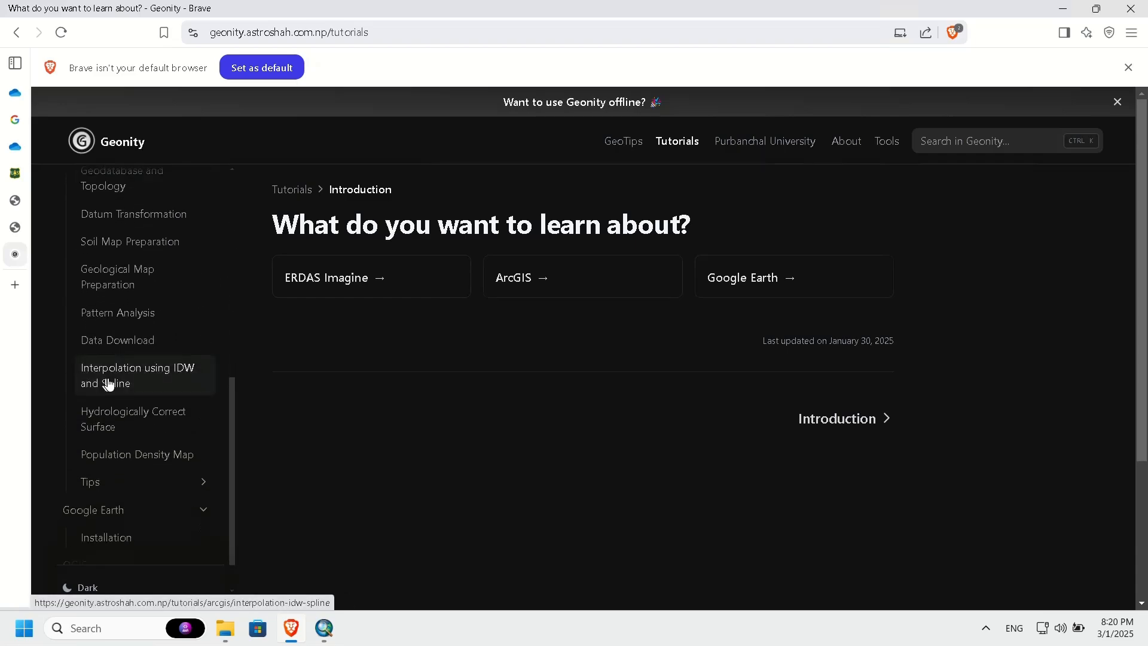
pyautogui.click(114, 387)
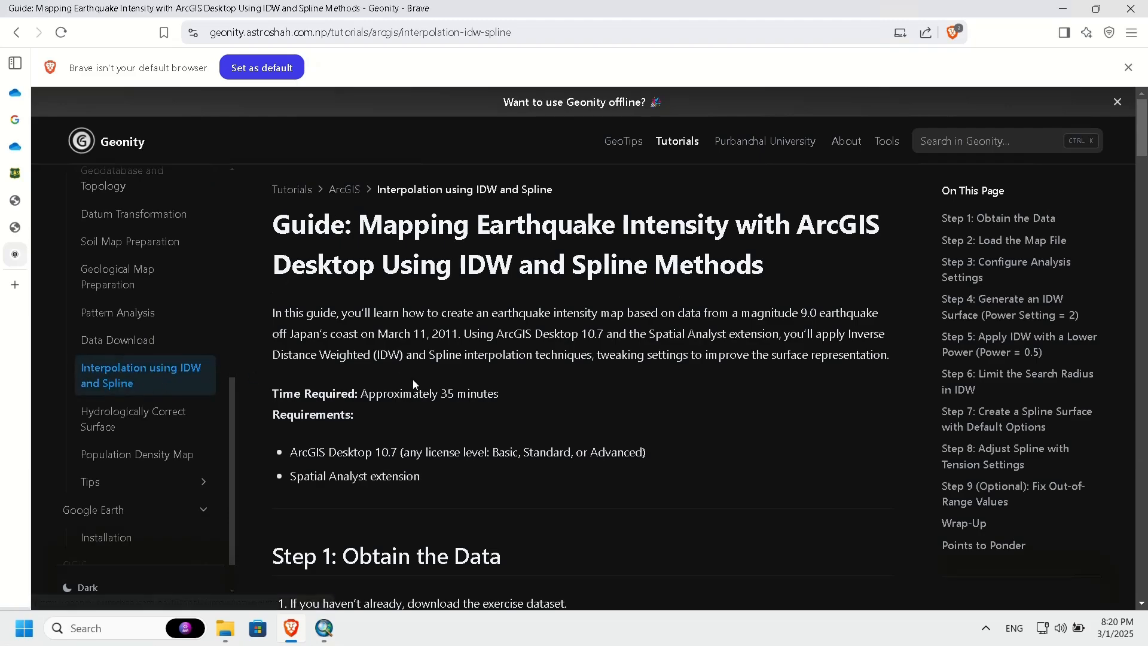
# Step: Read the guide's sections on obtaining the data, loading the map file and configuring analysis settings, dismissing the default-browser notice
pyautogui.scroll(-3, 414, 380)
pyautogui.scroll(-2, 414, 383)
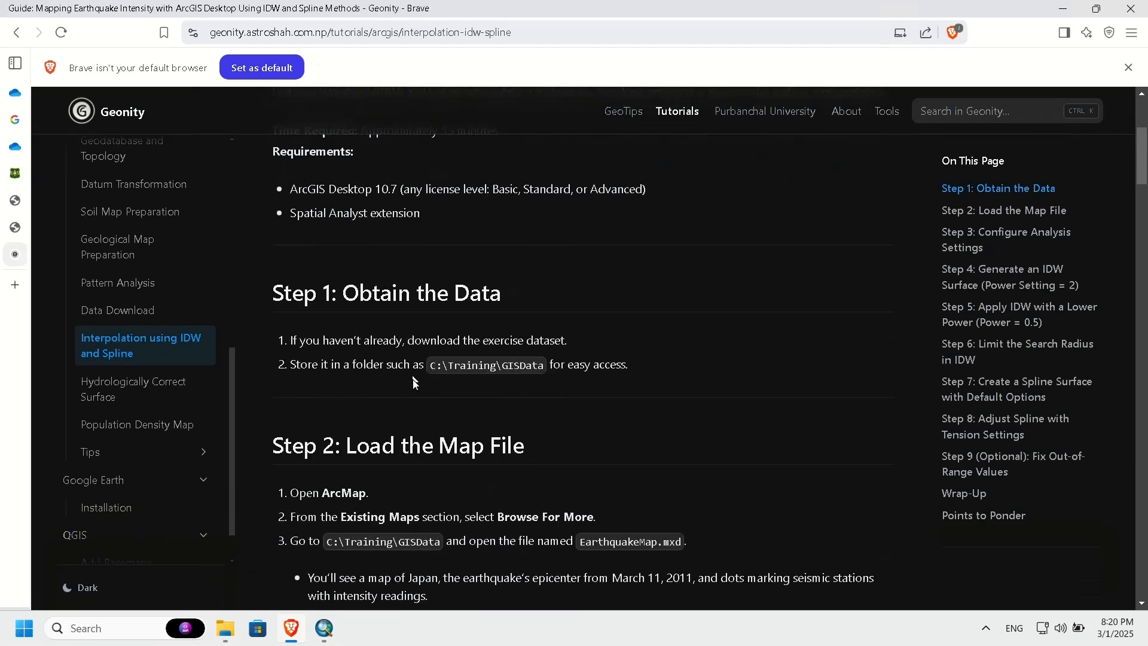
pyautogui.scroll(-2, 414, 383)
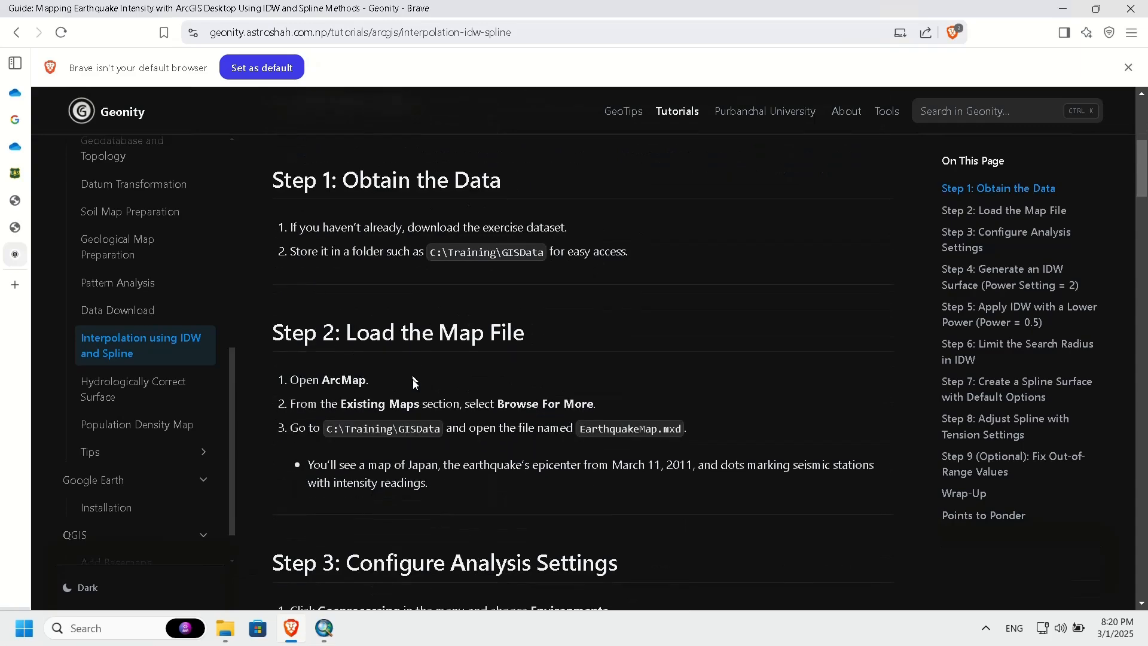
pyautogui.click(1128, 67)
pyautogui.scroll(-2, 657, 262)
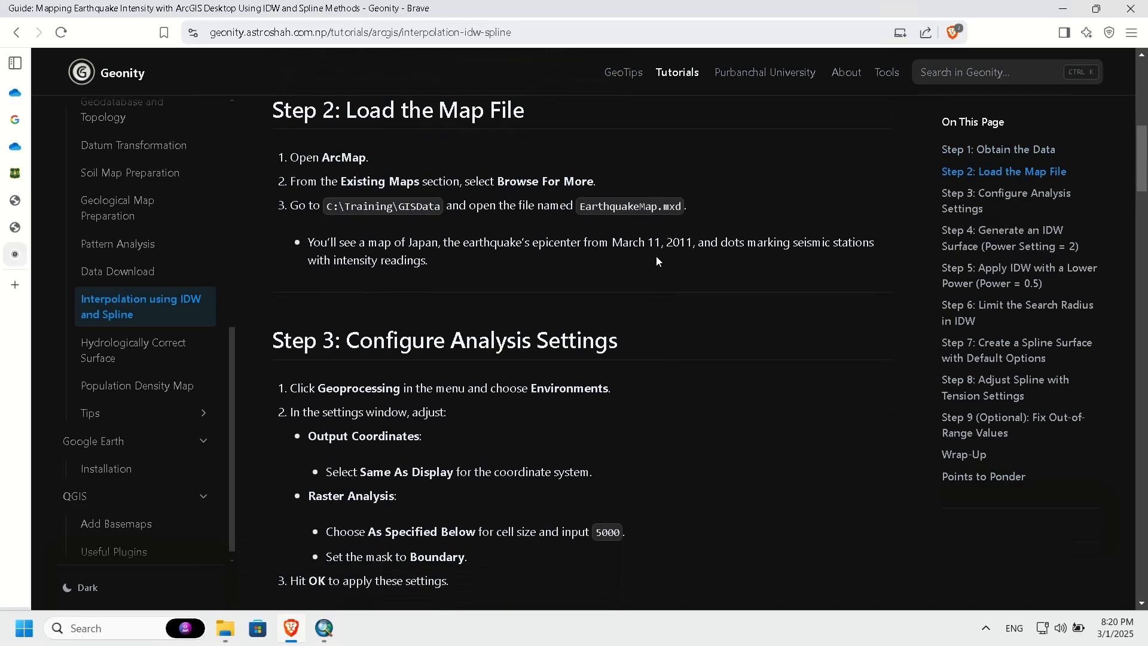
pyautogui.scroll(-1, 658, 261)
pyautogui.scroll(7, 657, 262)
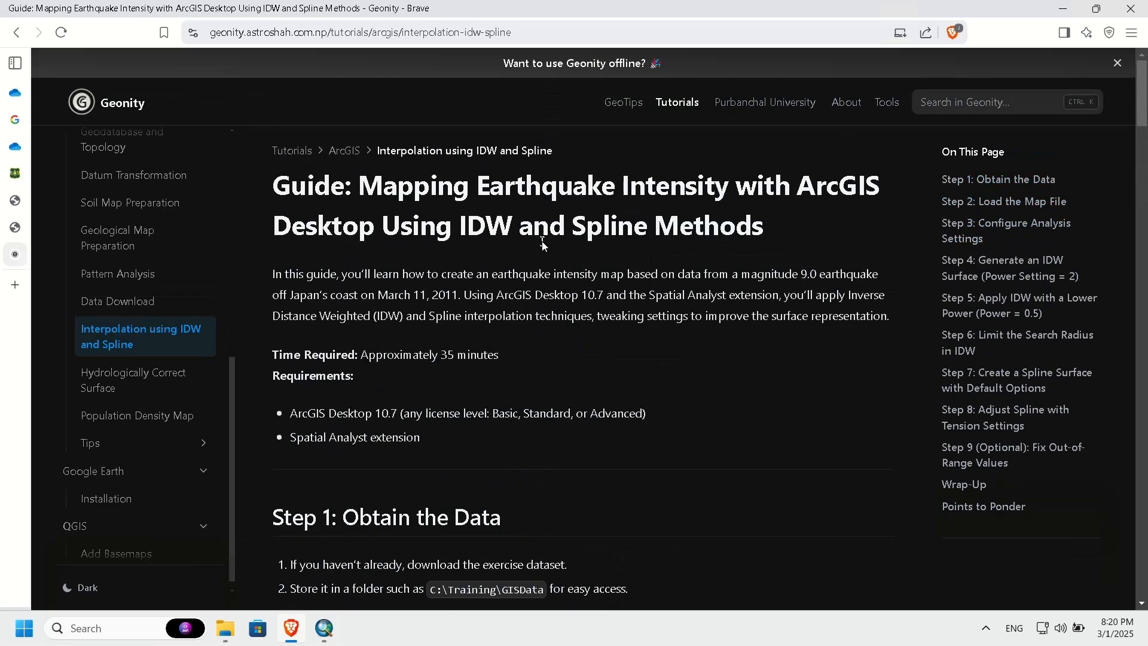
# Step: Switch to ArcMap and add the Boundary, Earthquake90 and MonitoringStations feature classes from Japan.gdb in the Japan folder to the map
pyautogui.click(1061, 11)
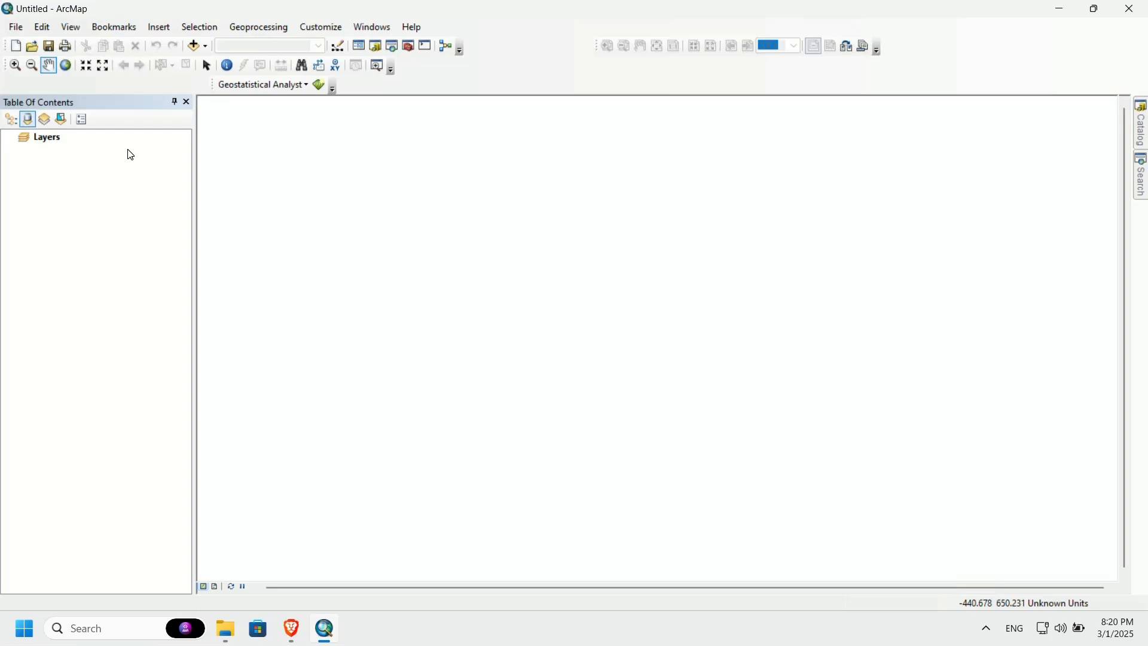
pyautogui.click(193, 47)
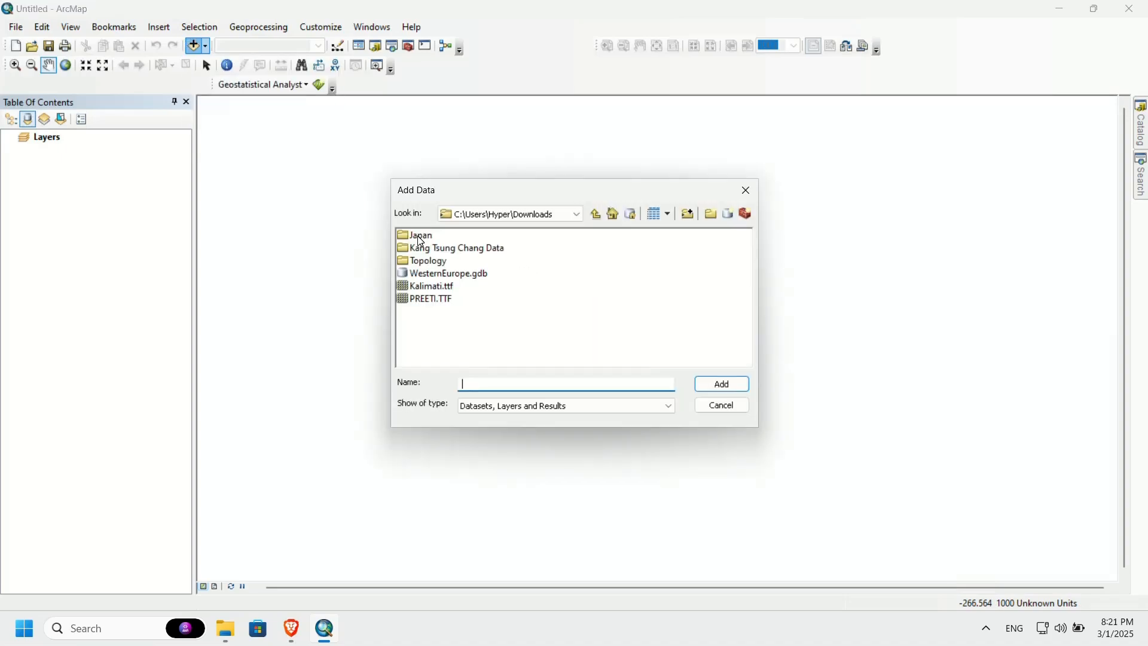
pyautogui.doubleClick(418, 236)
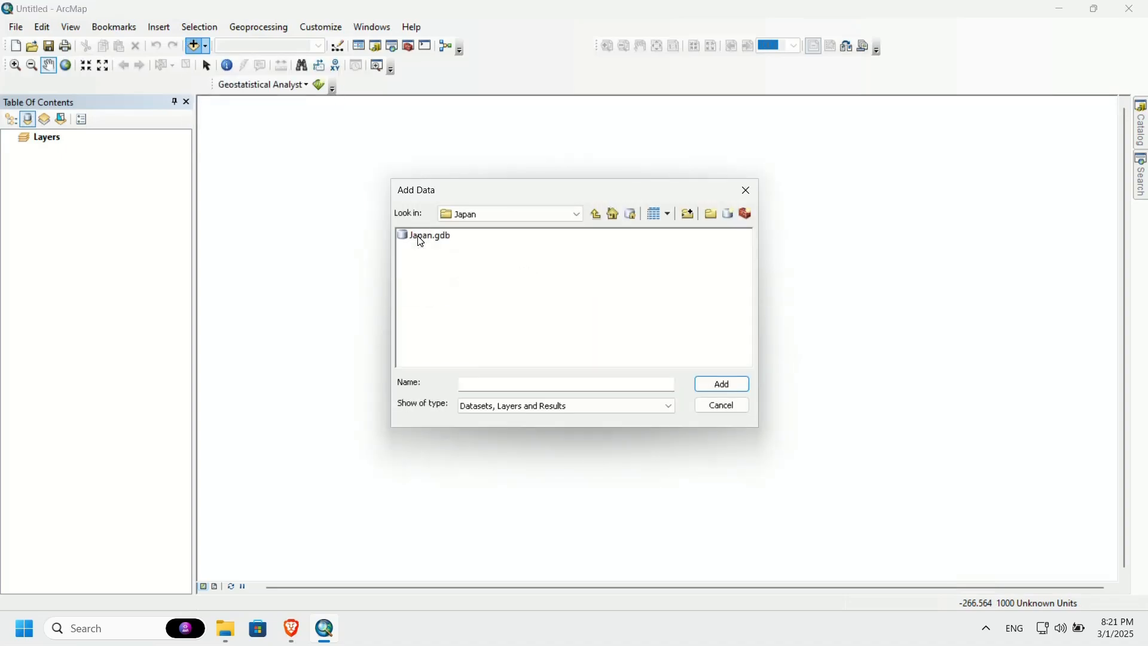
pyautogui.doubleClick(418, 236)
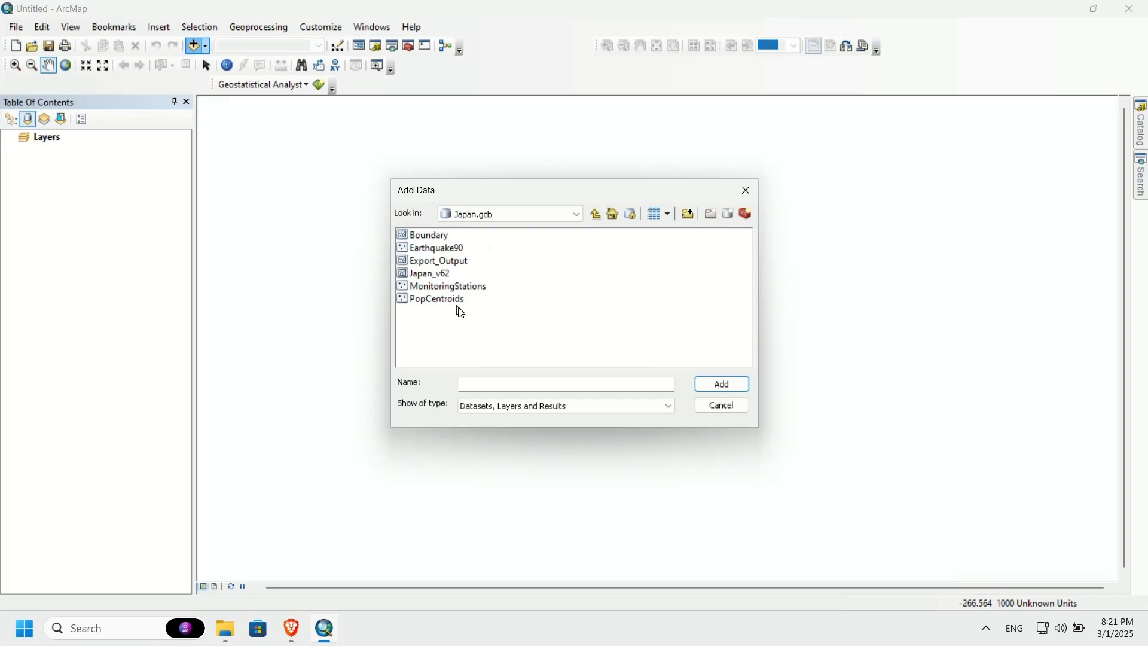
pyautogui.click(441, 247)
pyautogui.keyDown('ctrl'); pyautogui.click(430, 237); pyautogui.keyUp('ctrl')
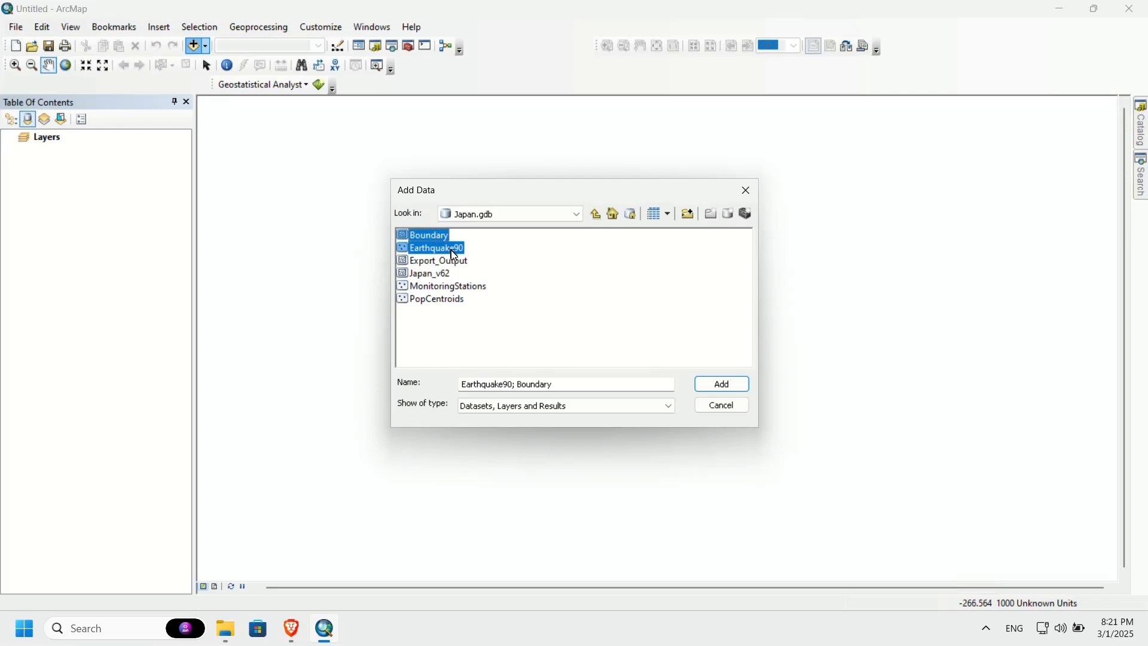
pyautogui.keyDown('ctrl'); pyautogui.click(458, 290); pyautogui.keyUp('ctrl')
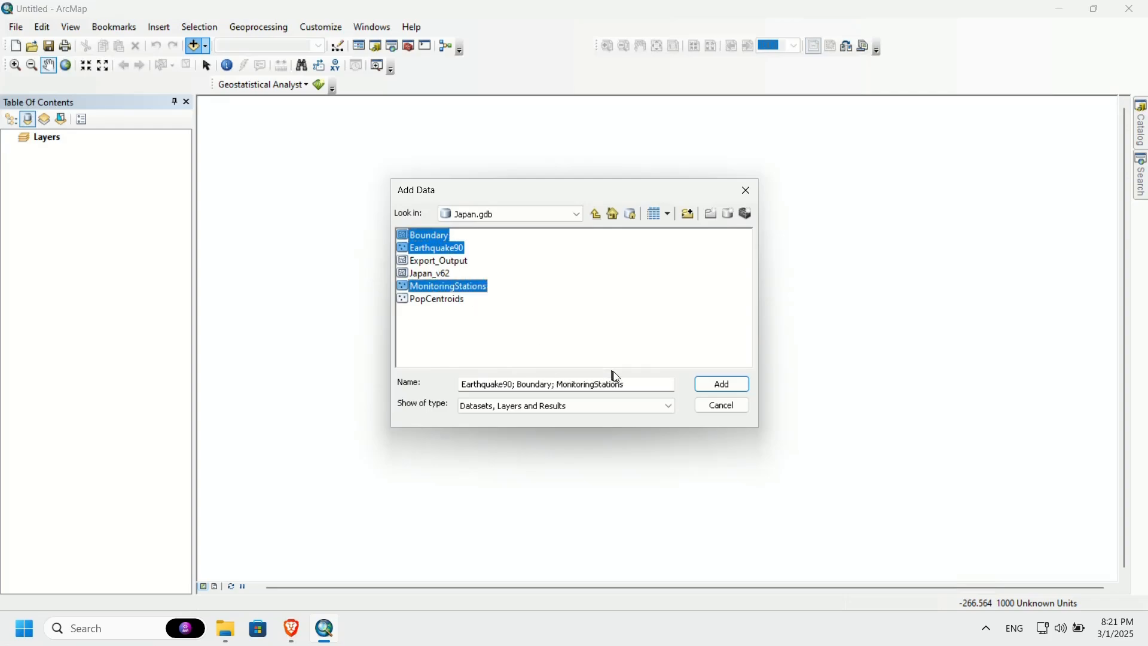
pyautogui.click(717, 387)
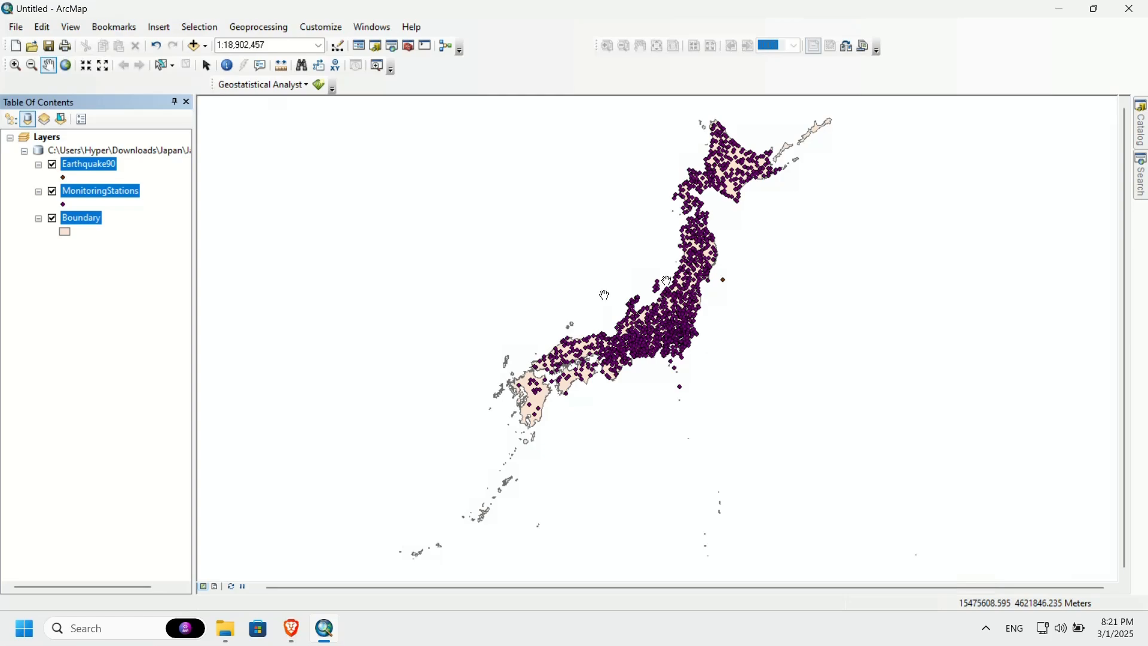
# Step: Change the Earthquake90 layer's point symbol to Circle 22
pyautogui.click(126, 276)
pyautogui.click(64, 178)
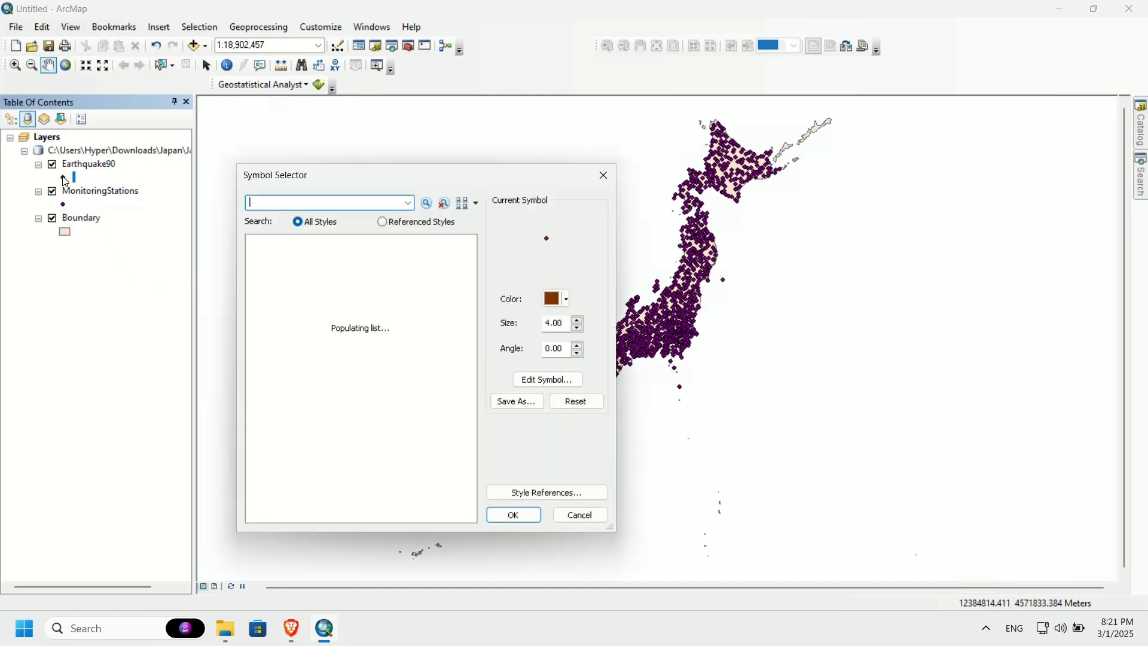
pyautogui.scroll(-2, 354, 426)
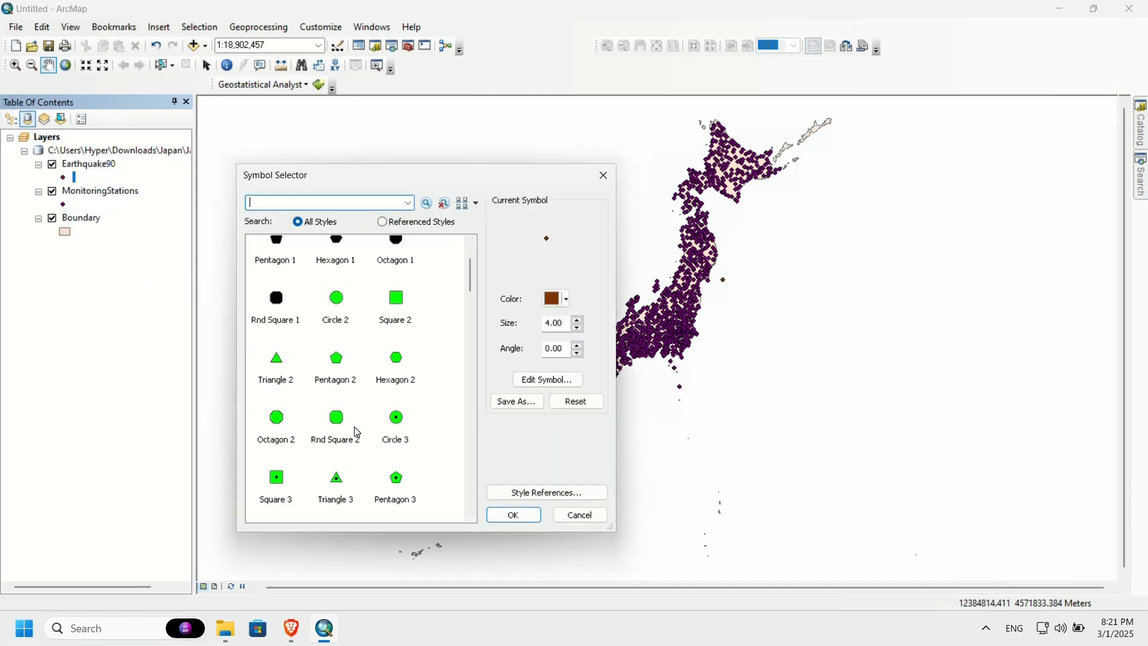
pyautogui.scroll(-10, 357, 432)
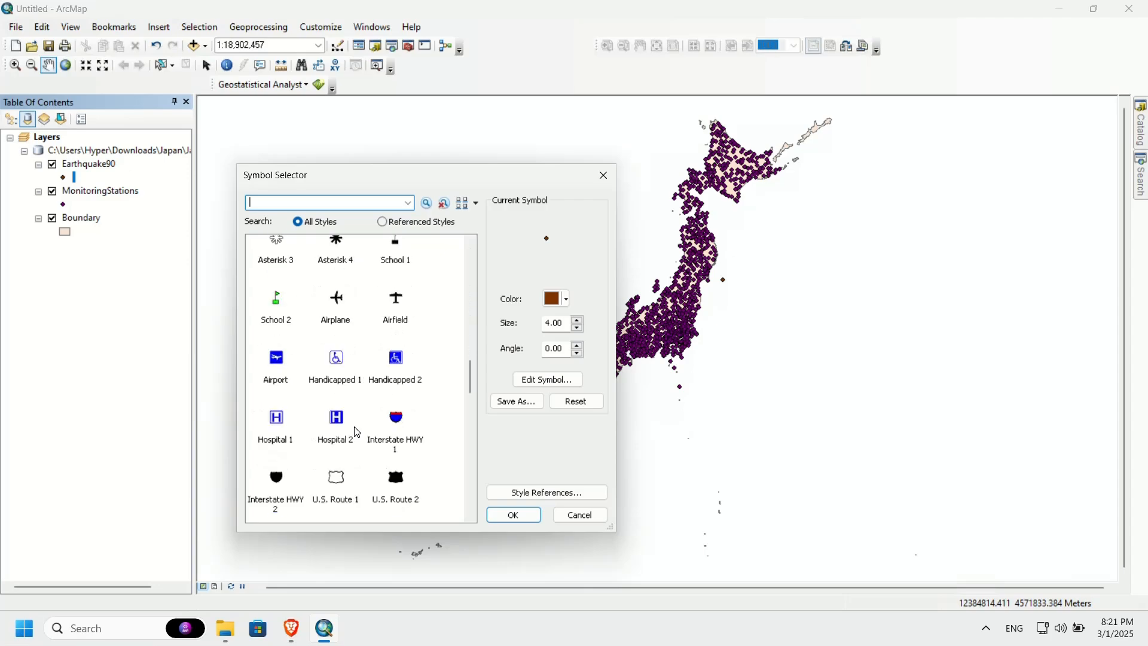
pyautogui.scroll(-10, 357, 432)
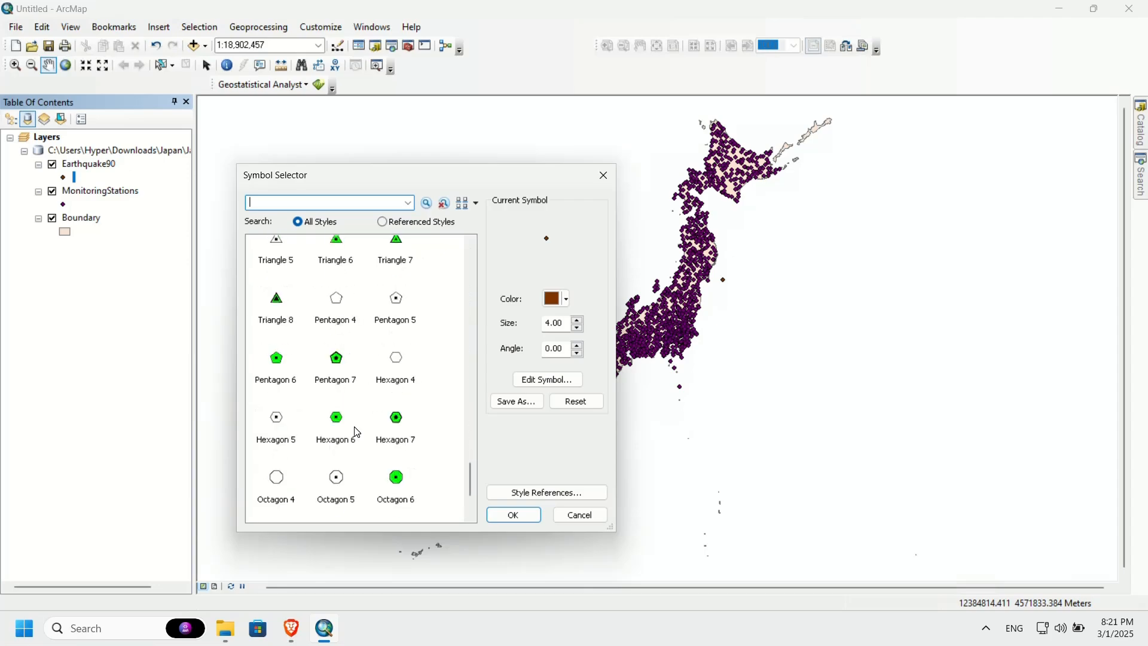
pyautogui.scroll(3, 357, 432)
pyautogui.scroll(3, 356, 431)
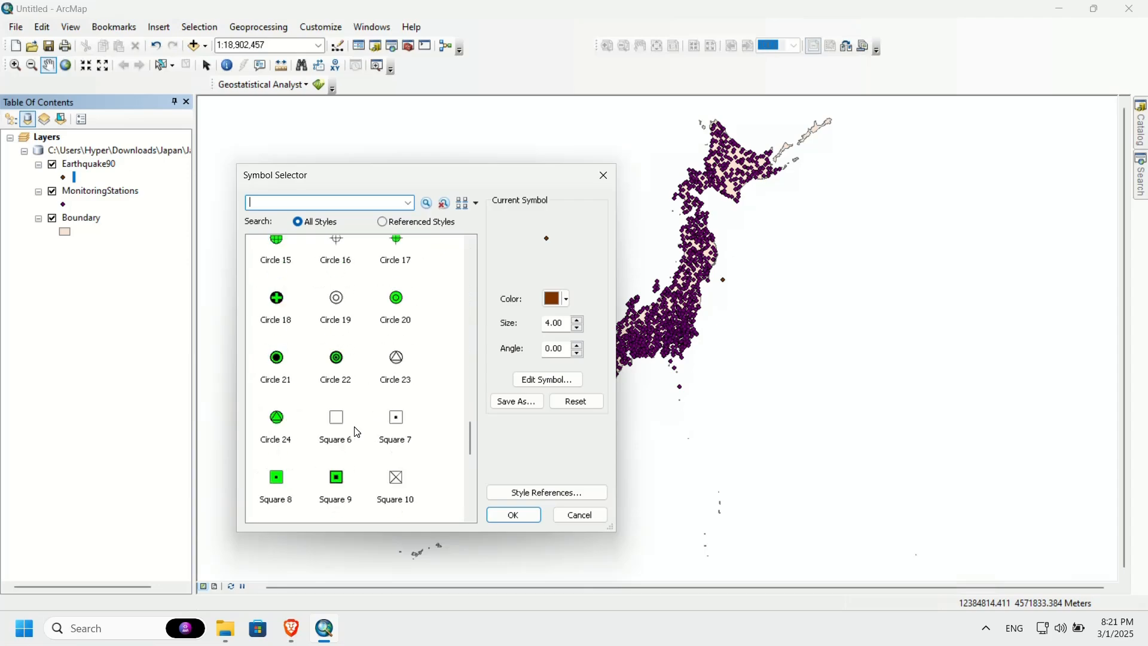
pyautogui.click(338, 377)
pyautogui.click(517, 518)
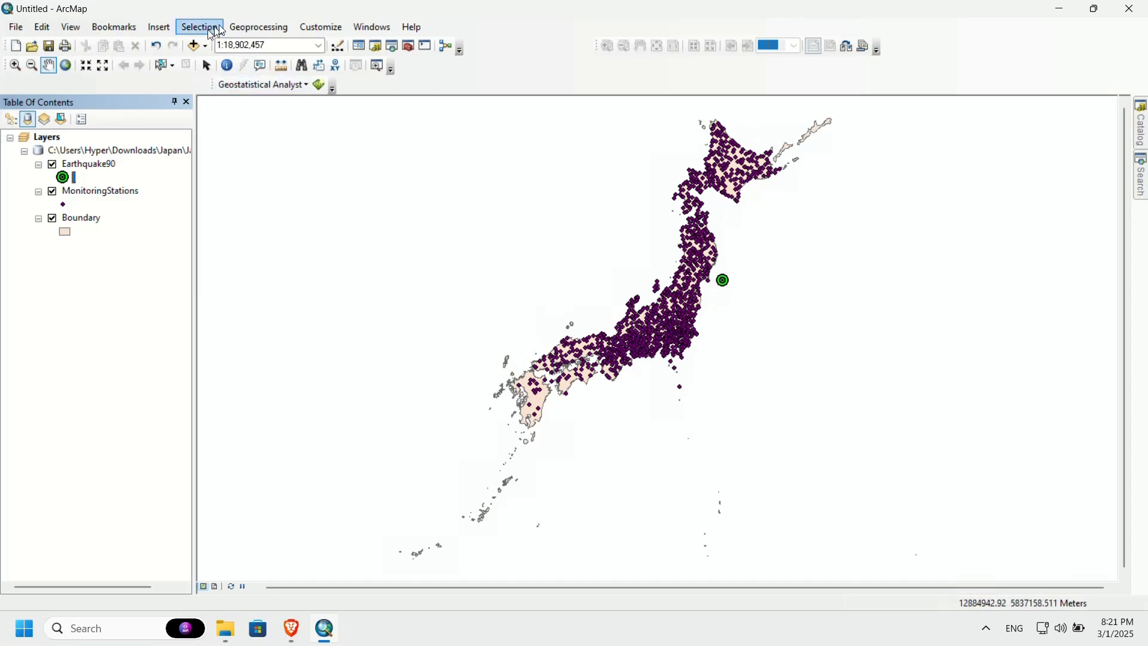
# Step: In the geoprocessing environment settings, set the current workspace to Japan.gdb in the Japan folder
pyautogui.click(254, 31)
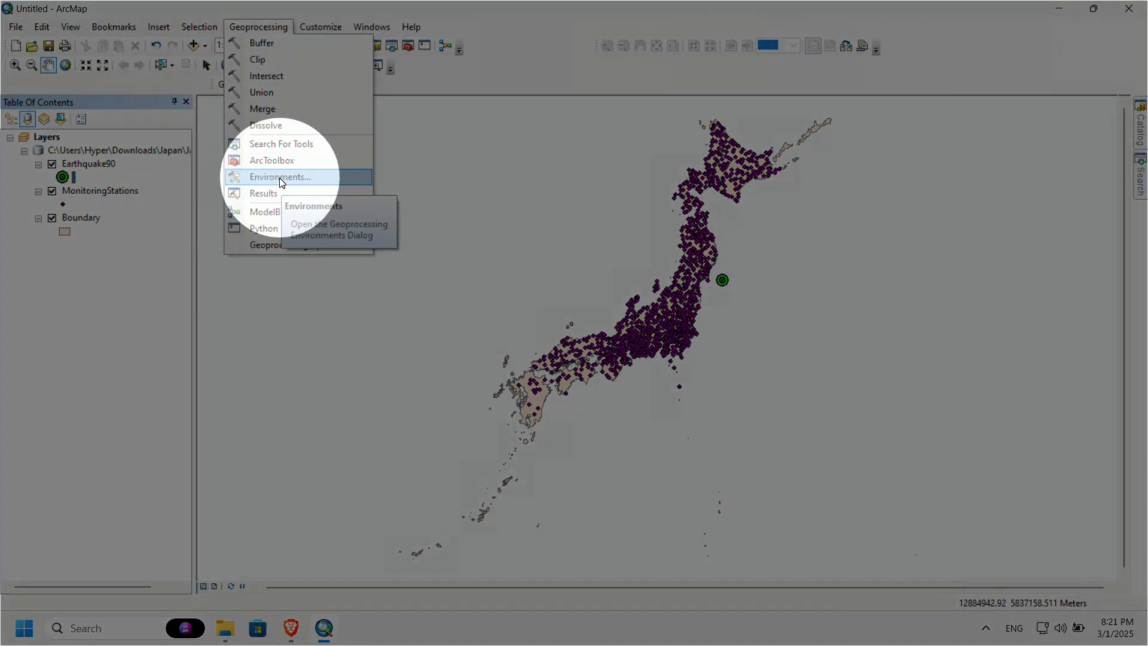
pyautogui.click(279, 178)
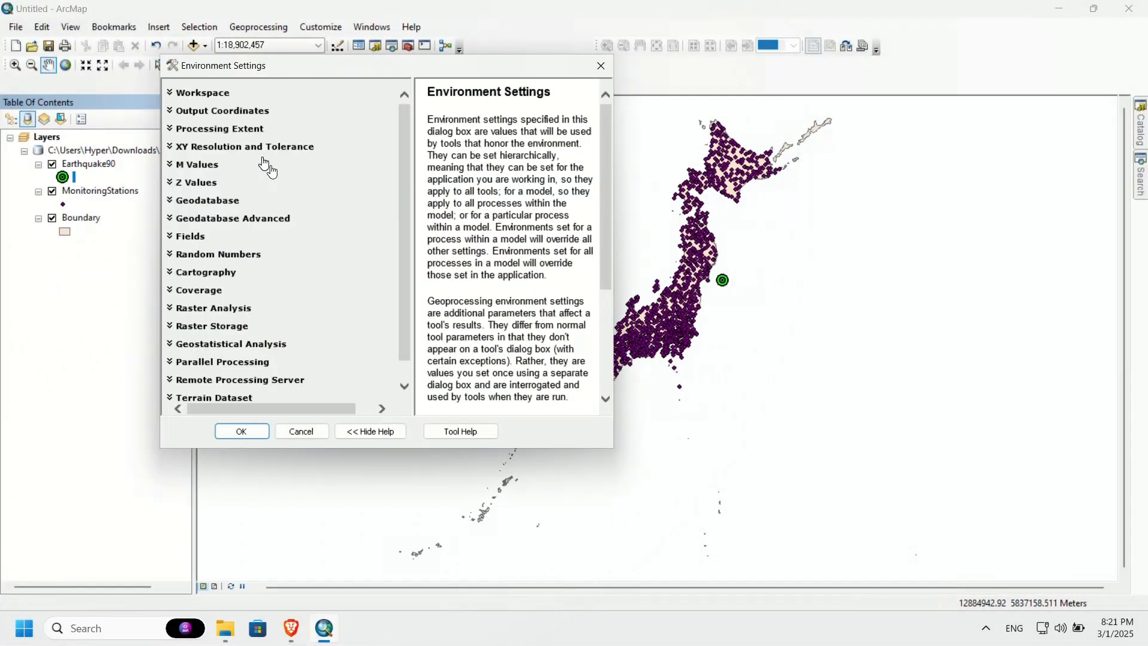
pyautogui.click(216, 94)
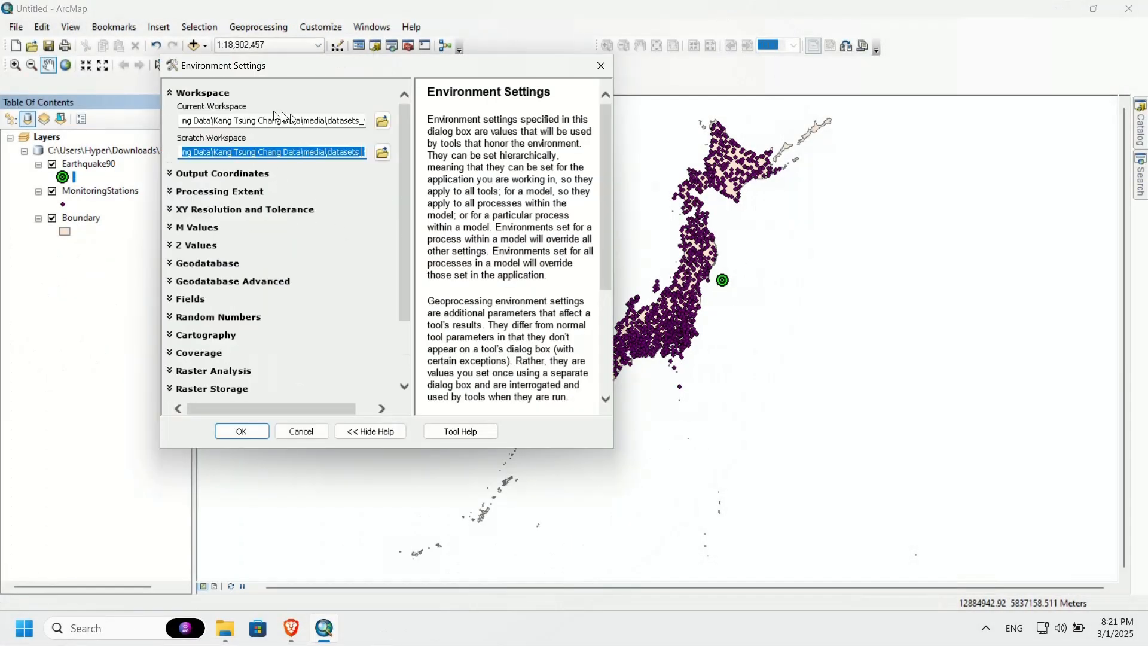
pyautogui.click(385, 124)
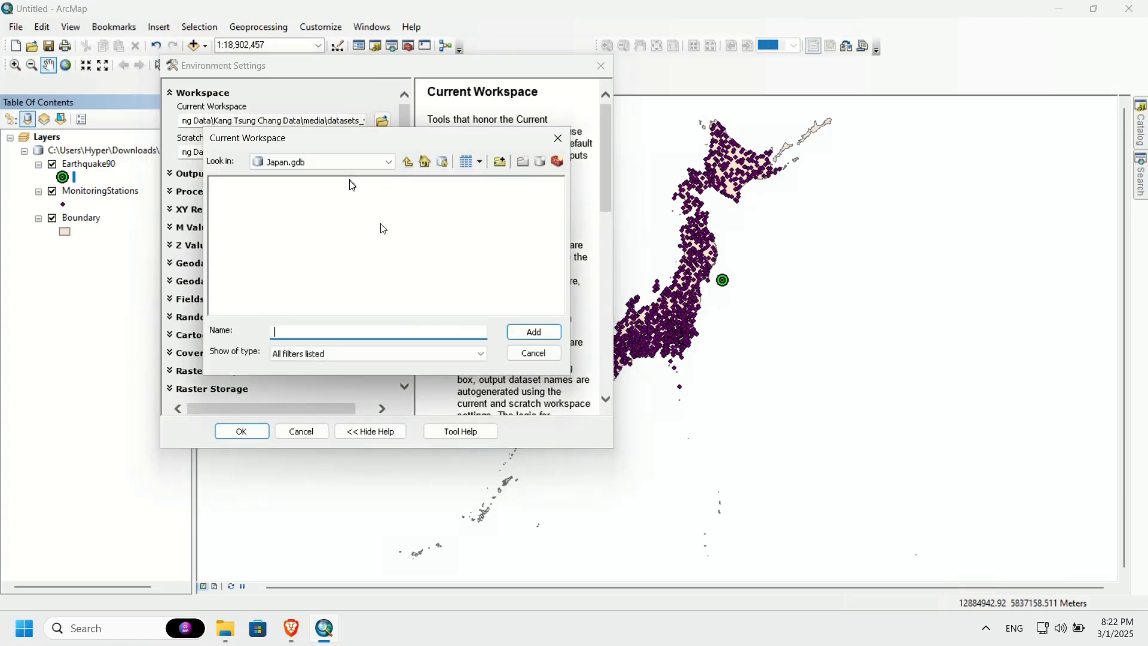
pyautogui.click(535, 334)
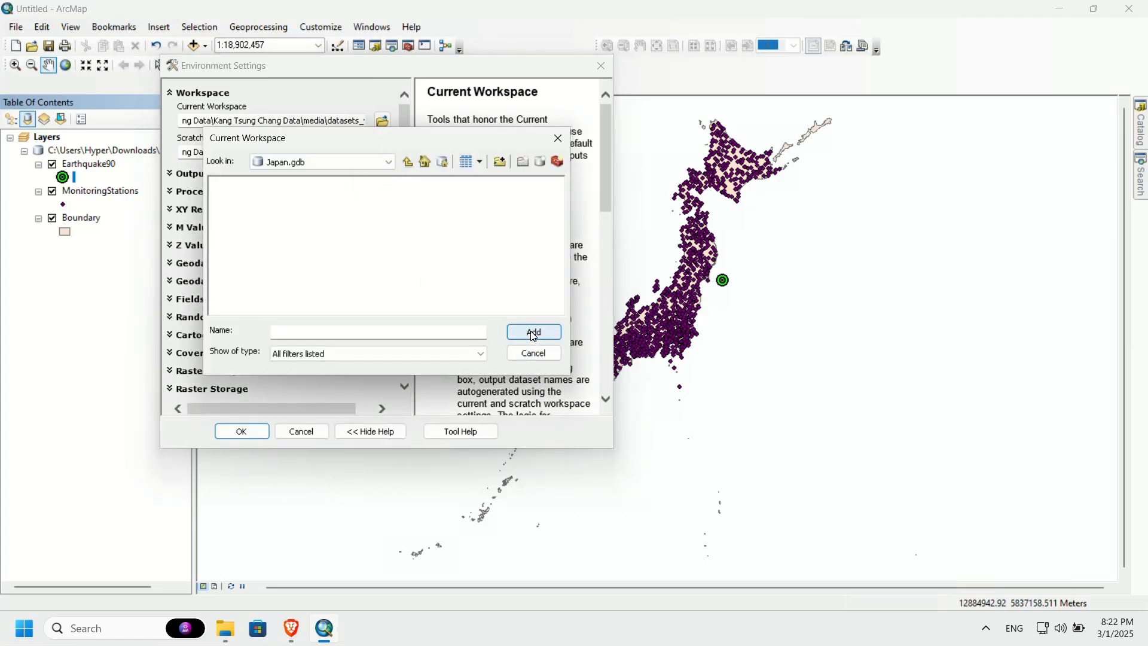
pyautogui.click(409, 162)
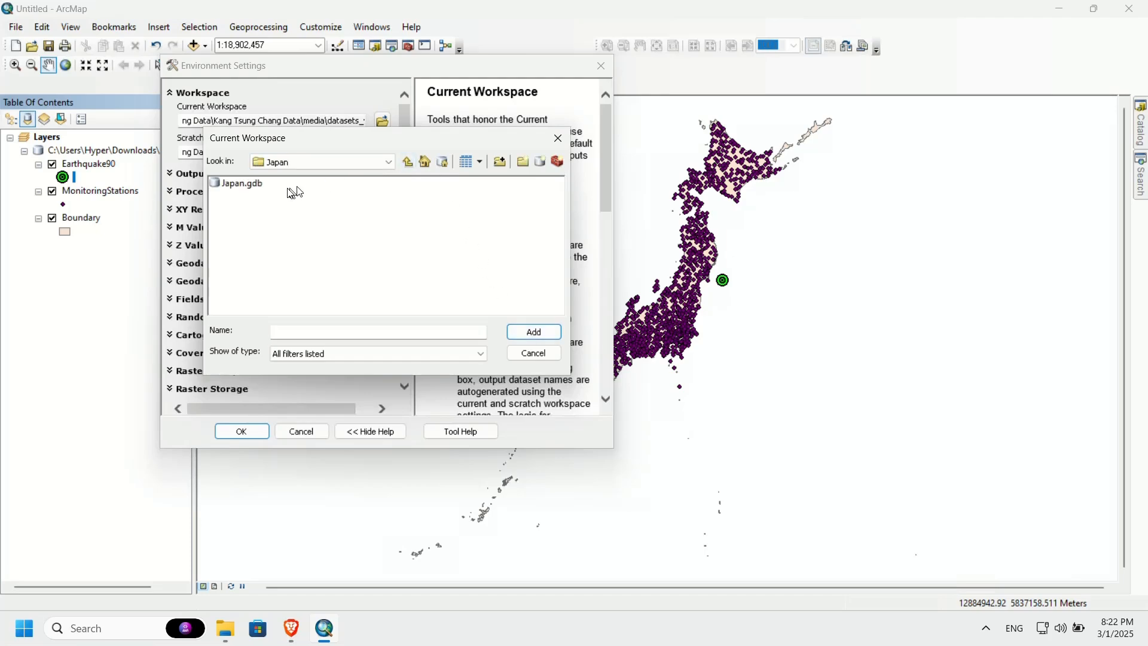
pyautogui.click(251, 184)
pyautogui.click(535, 333)
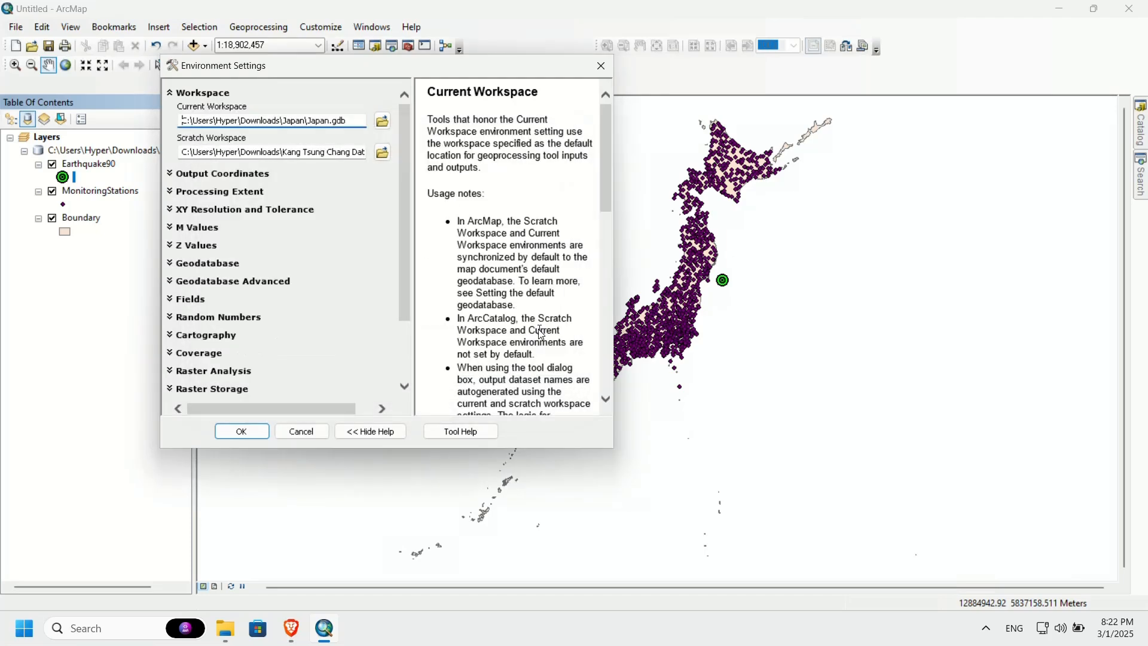
# Step: Set the scratch workspace to Japan.gdb in the Japan folder
pyautogui.click(383, 153)
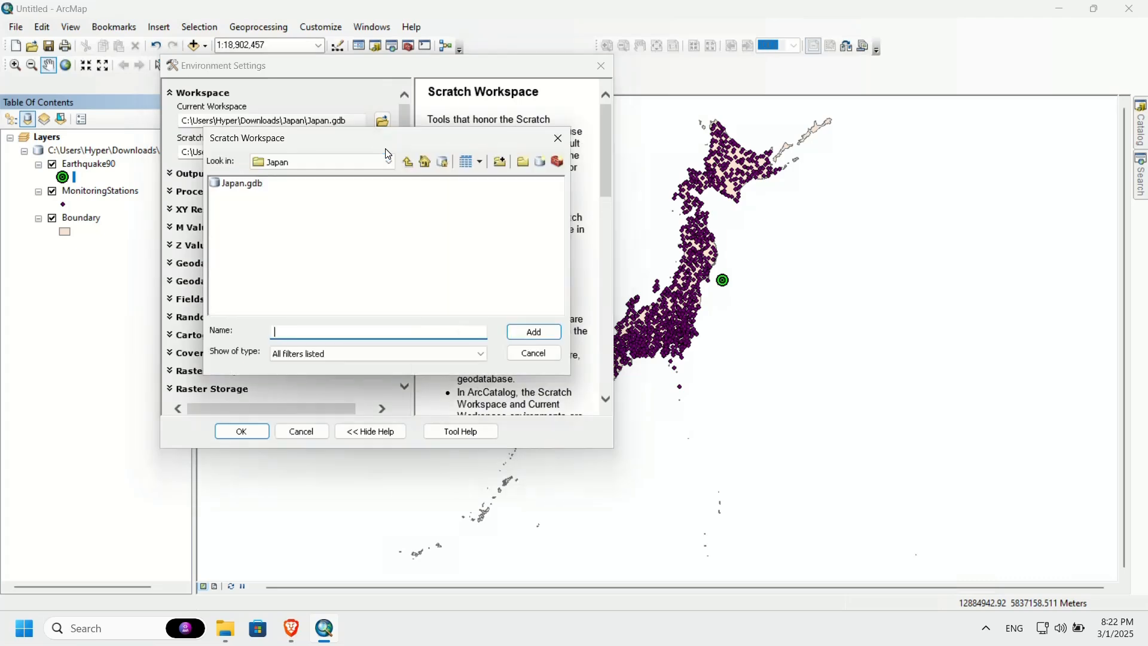
pyautogui.click(409, 162)
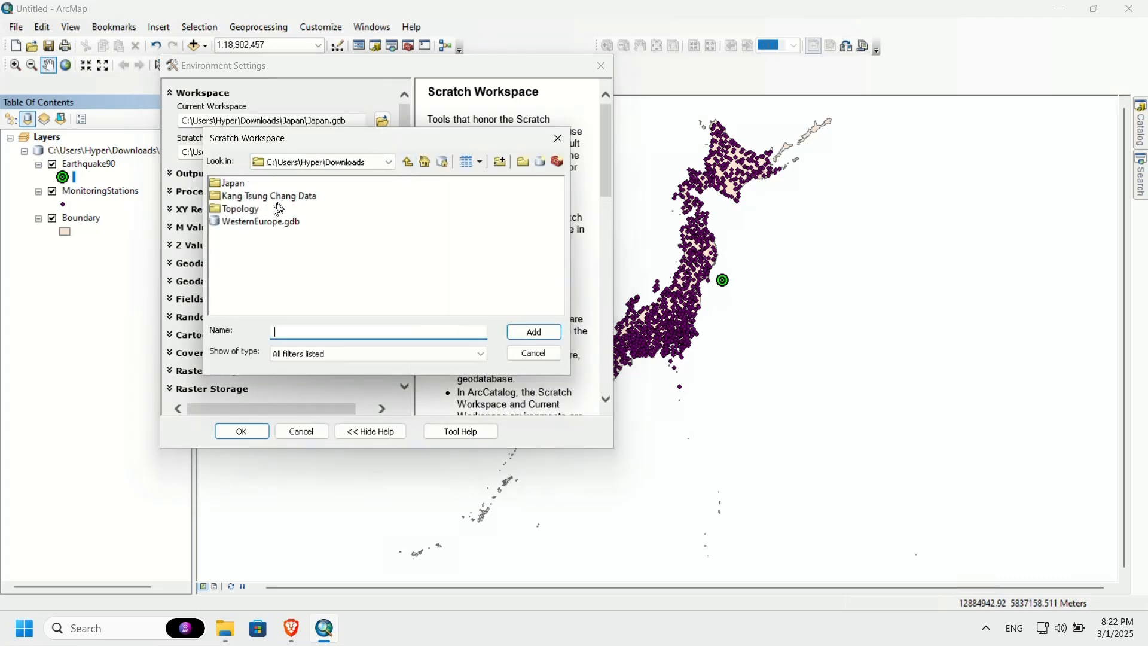
pyautogui.click(237, 185)
pyautogui.doubleClick(239, 189)
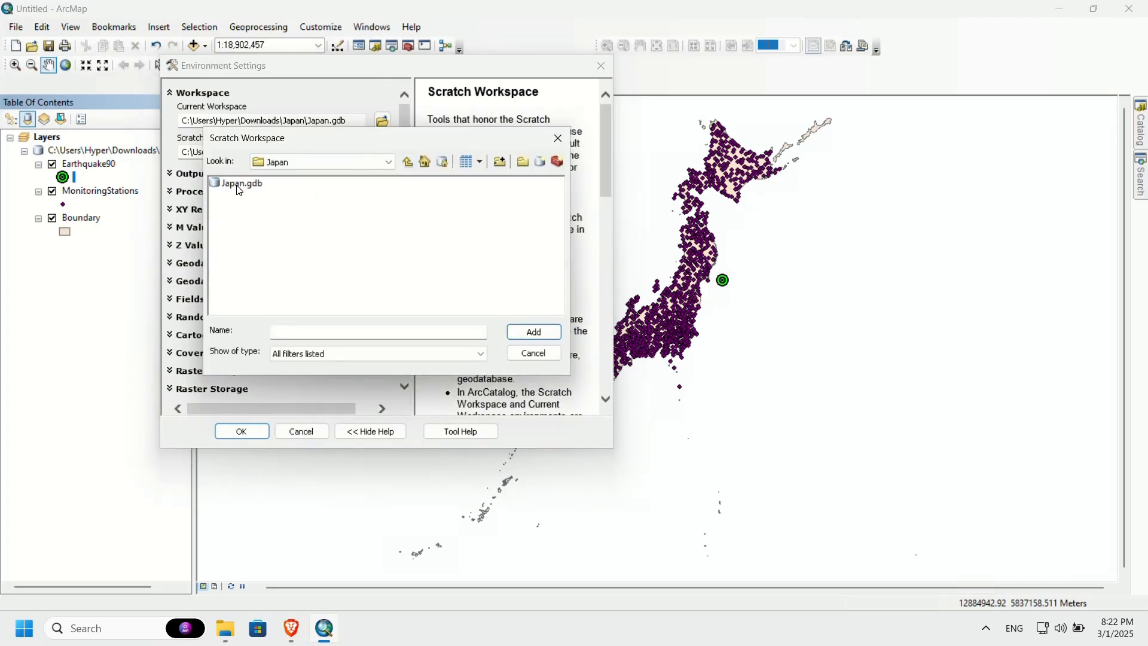
pyautogui.click(239, 185)
pyautogui.click(552, 332)
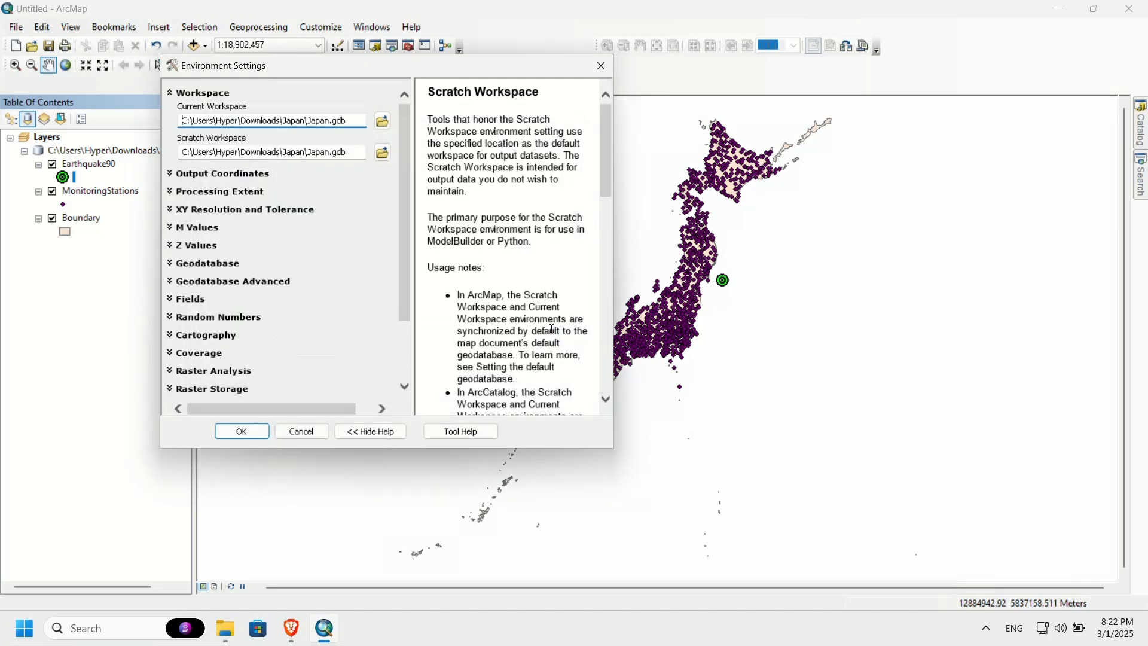
pyautogui.click(230, 194)
pyautogui.click(231, 194)
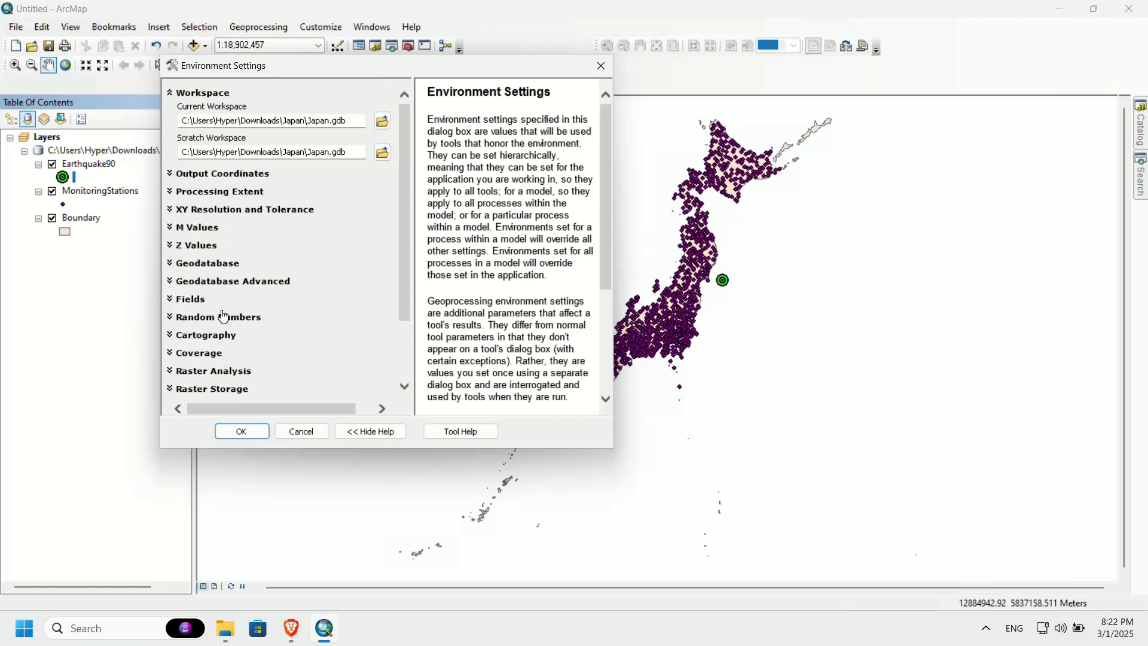
# Step: In the raster analysis environment settings, set the cell size option to As Specified Below
pyautogui.scroll(-1, 226, 317)
pyautogui.click(225, 349)
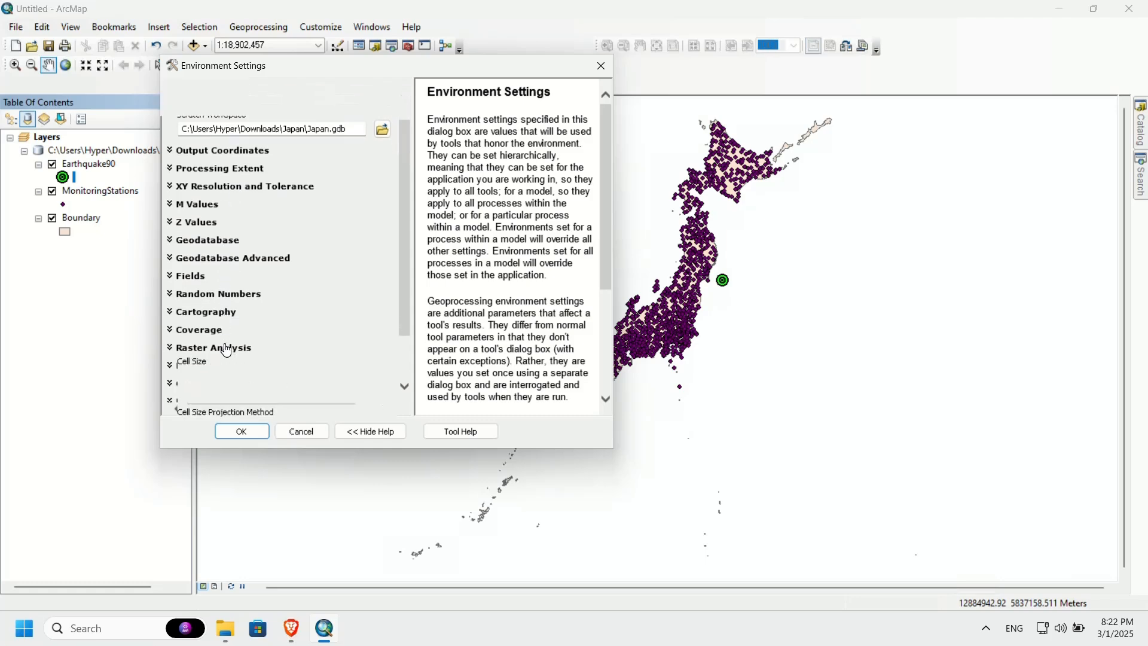
pyautogui.scroll(-1, 228, 349)
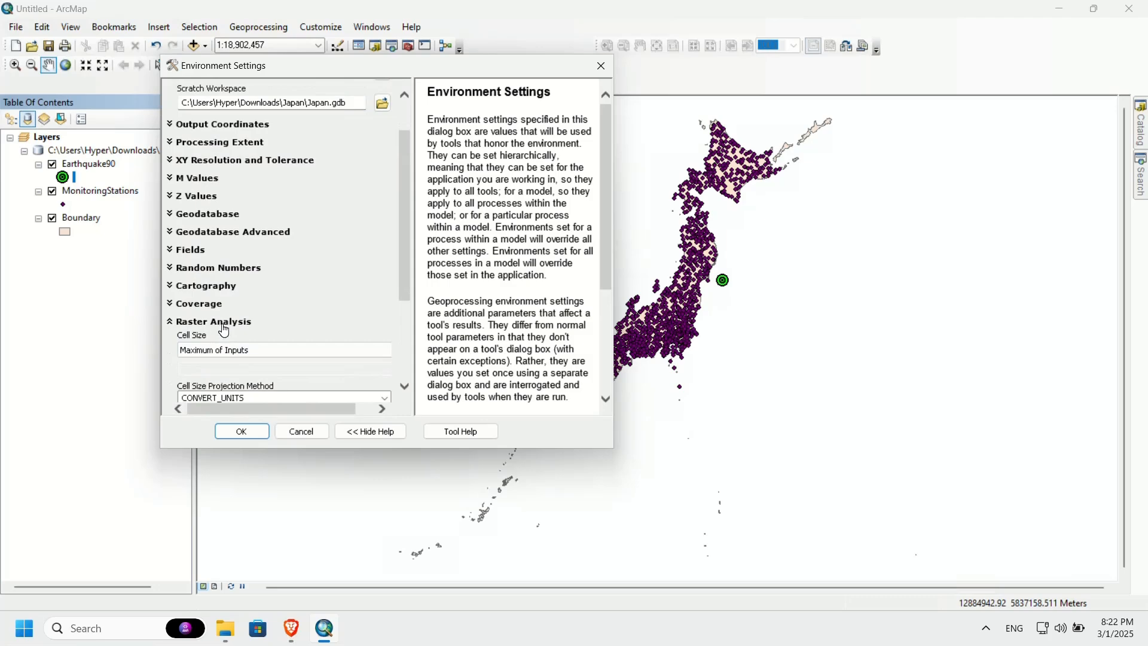
pyautogui.scroll(-3, 322, 322)
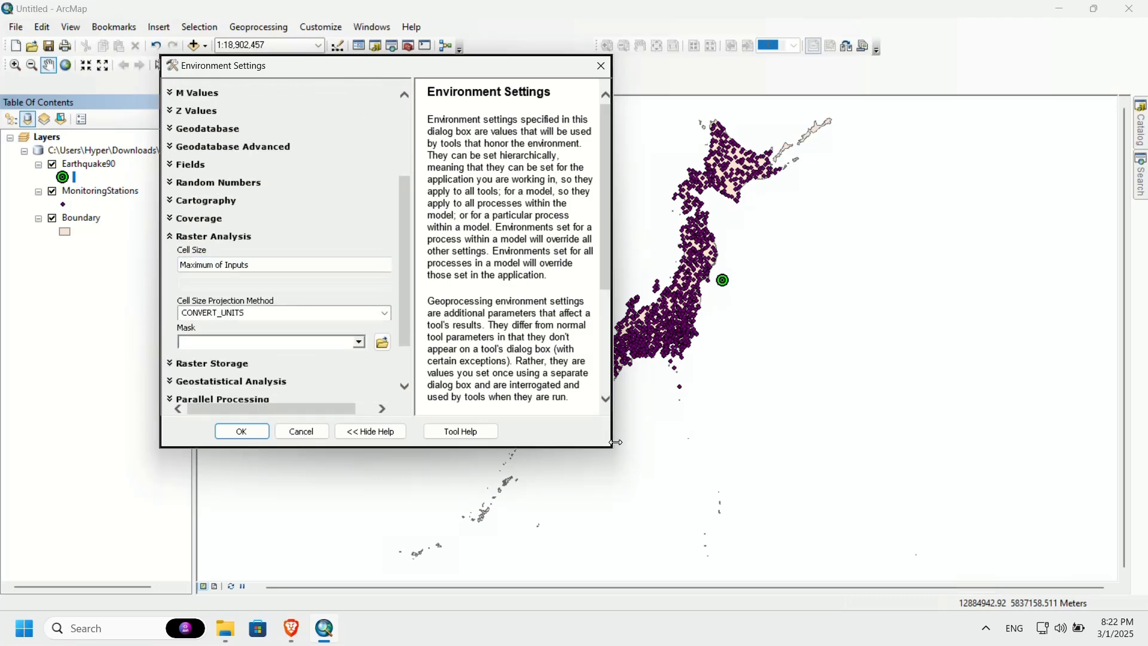
pyautogui.moveTo(619, 442); pyautogui.dragTo(766, 442)
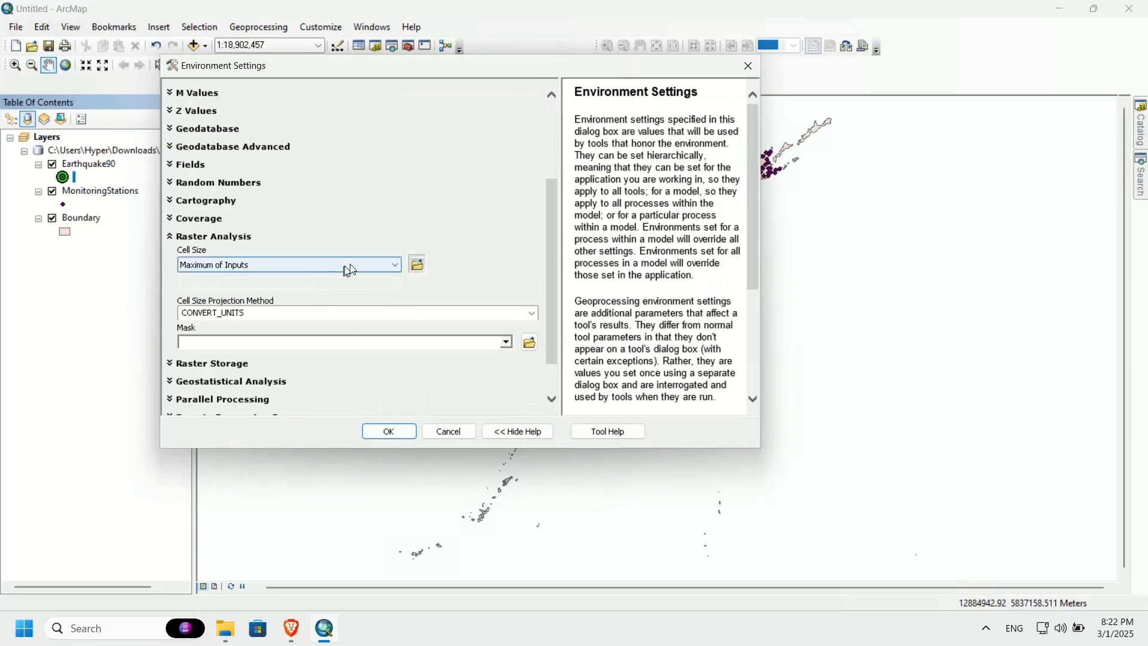
pyautogui.click(387, 268)
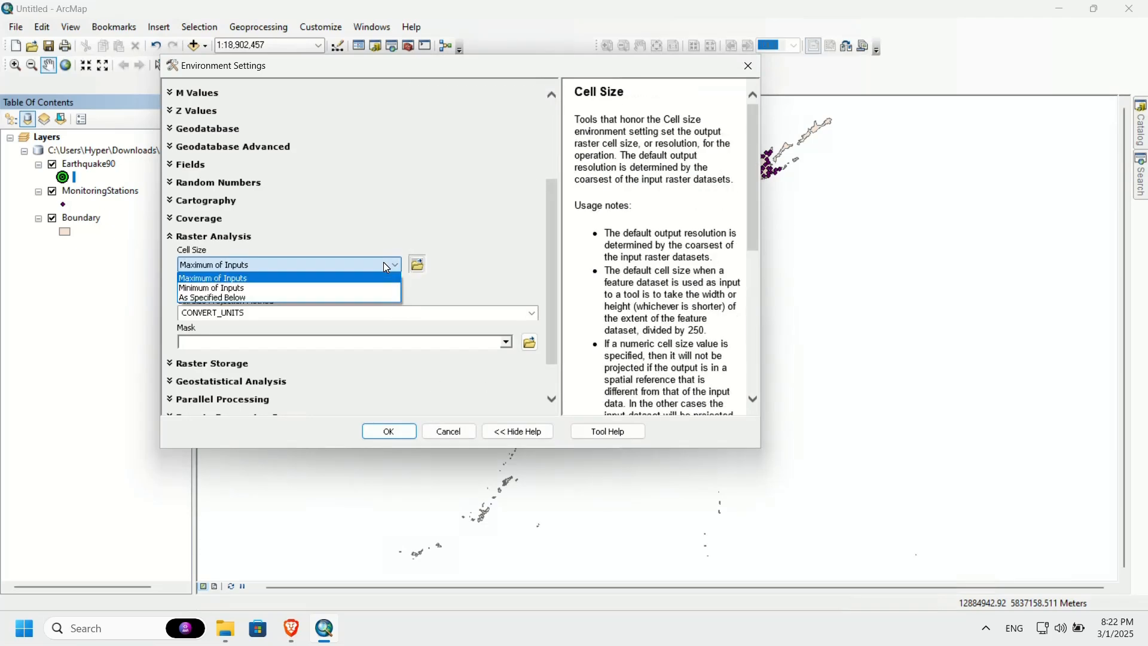
pyautogui.click(245, 298)
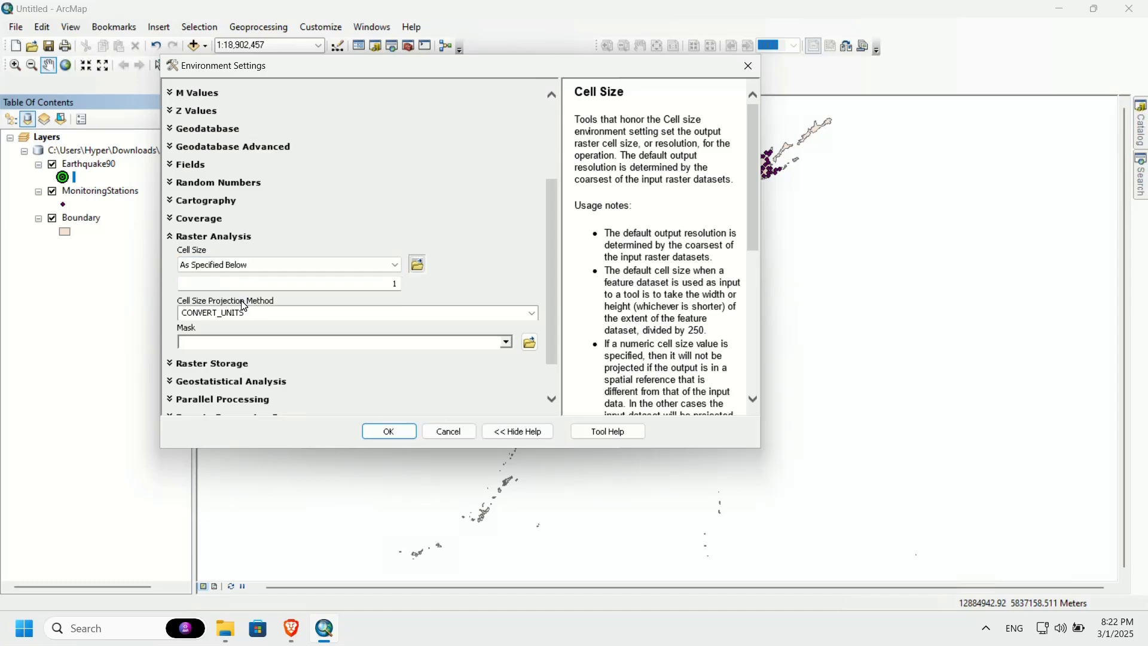
pyautogui.click(396, 286)
# Step: Switch to Brave, look up the raster analysis cell size in Step 3 of the interpolation tutorial, and return to ArcMap
pyautogui.click(291, 629)
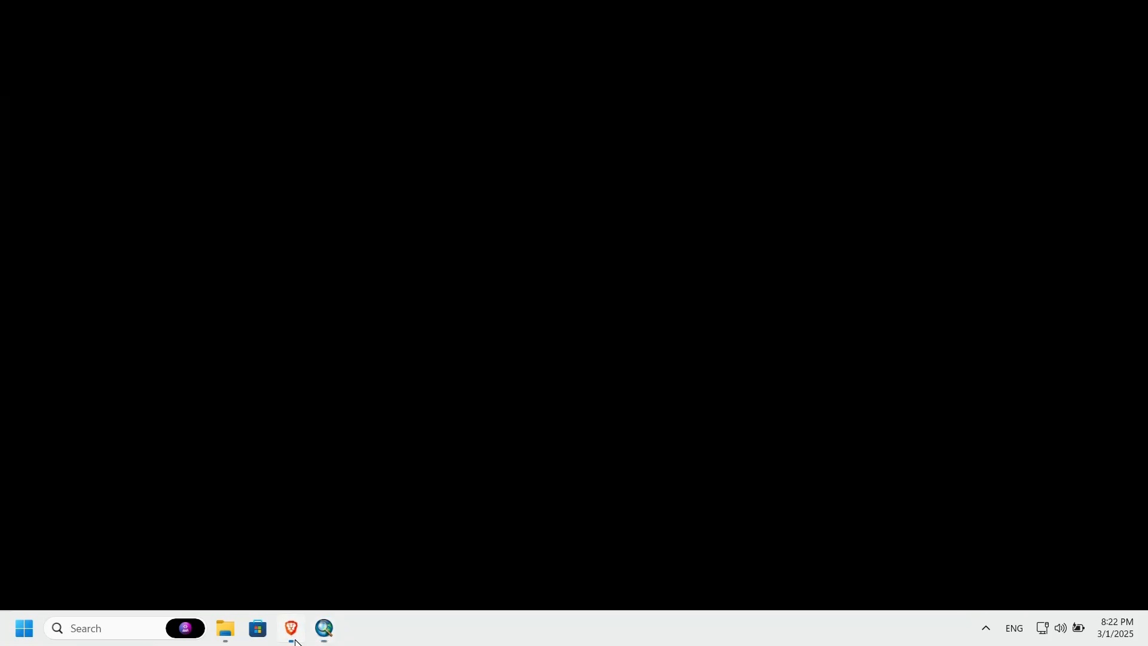
pyautogui.scroll(-15, 492, 379)
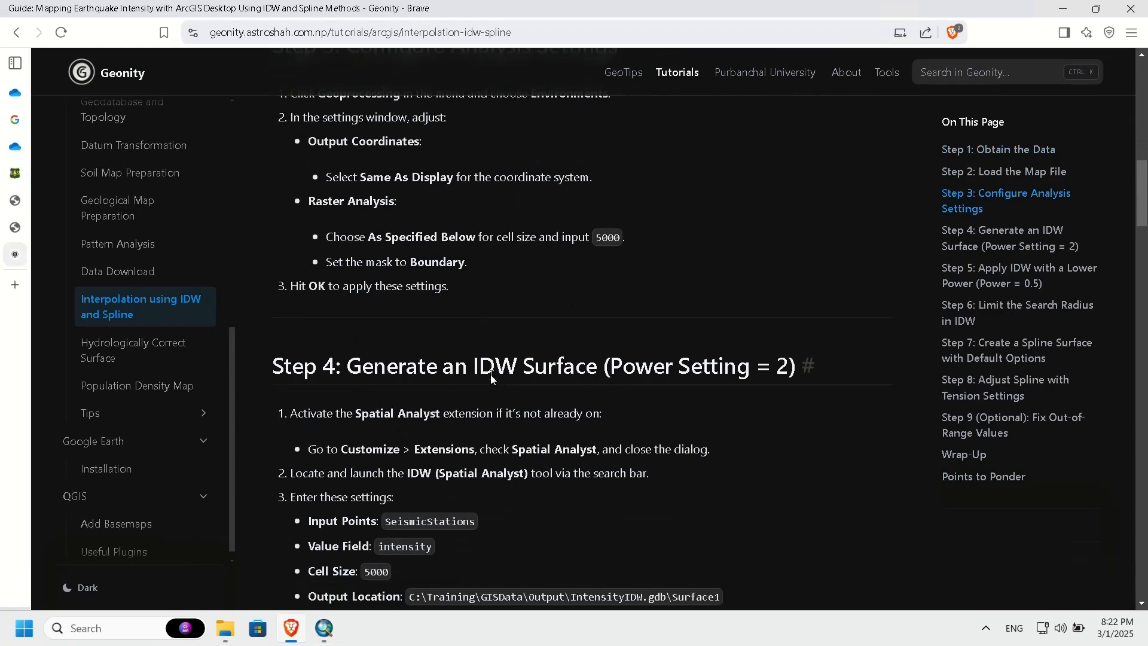
pyautogui.scroll(8, 492, 379)
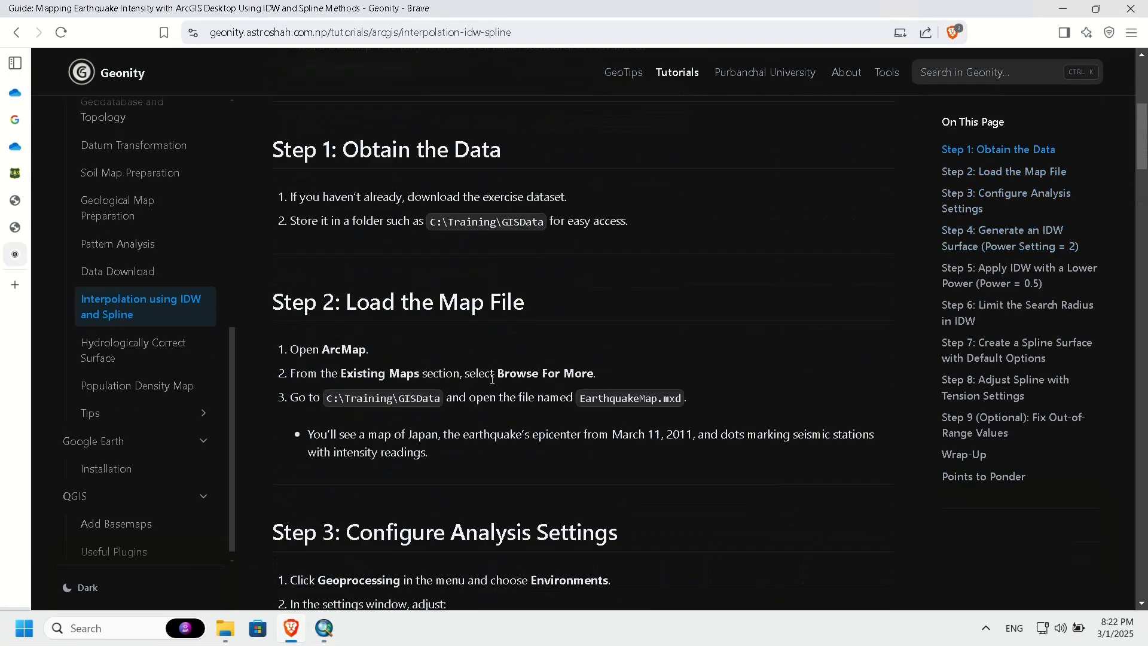
pyautogui.scroll(-5, 492, 379)
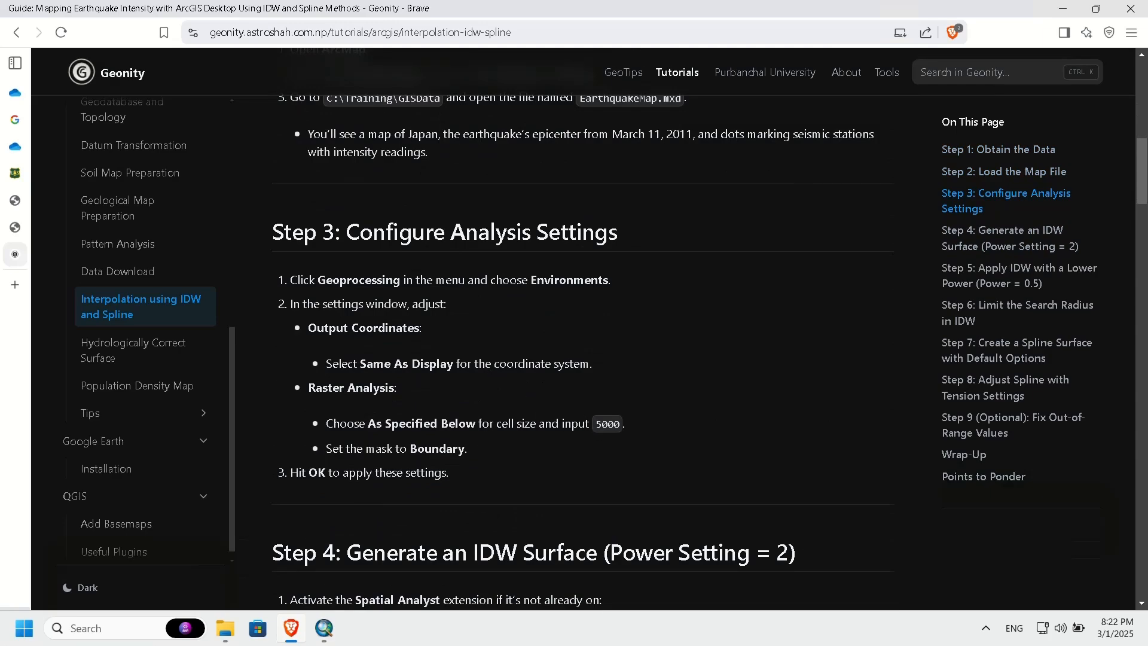
pyautogui.doubleClick(607, 423)
pyautogui.hotkey('alt', 'Tab')
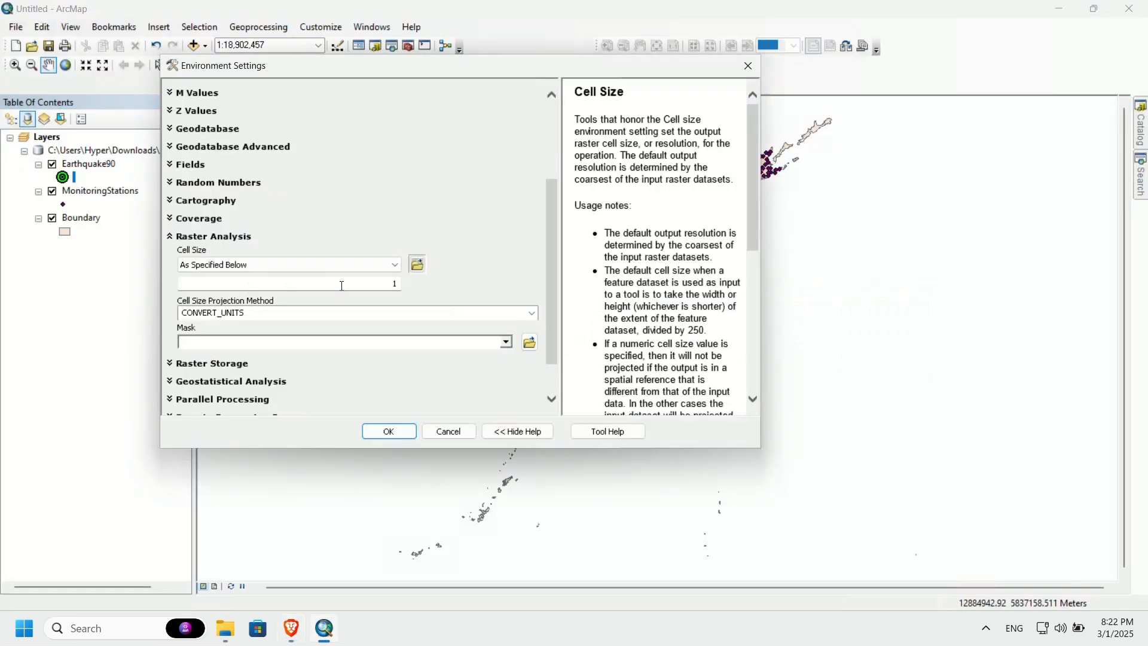
# Step: Set the raster analysis cell size to 5000 and the mask to Boundary, and apply the environment settings
pyautogui.doubleClick(342, 286)
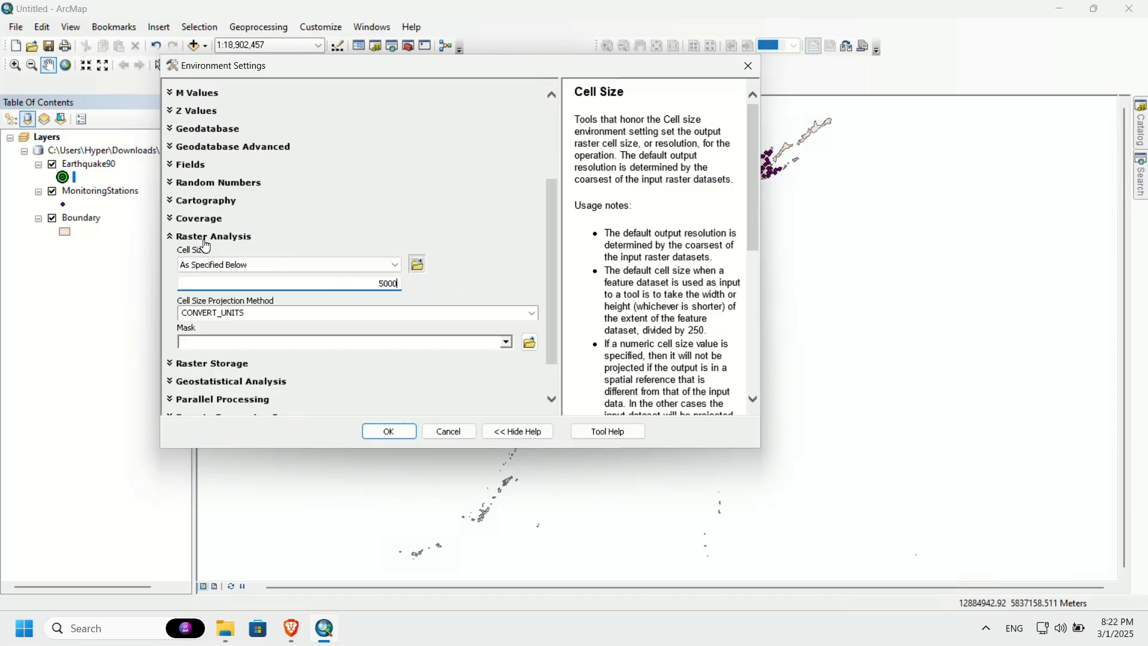
pyautogui.click(507, 344)
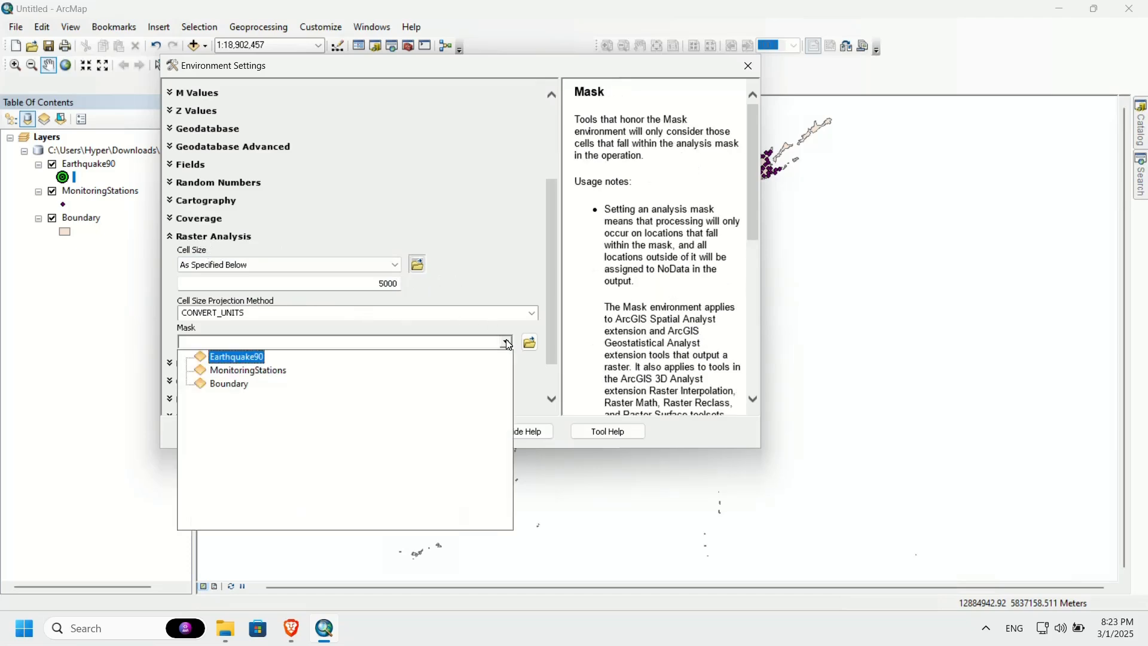
pyautogui.click(236, 386)
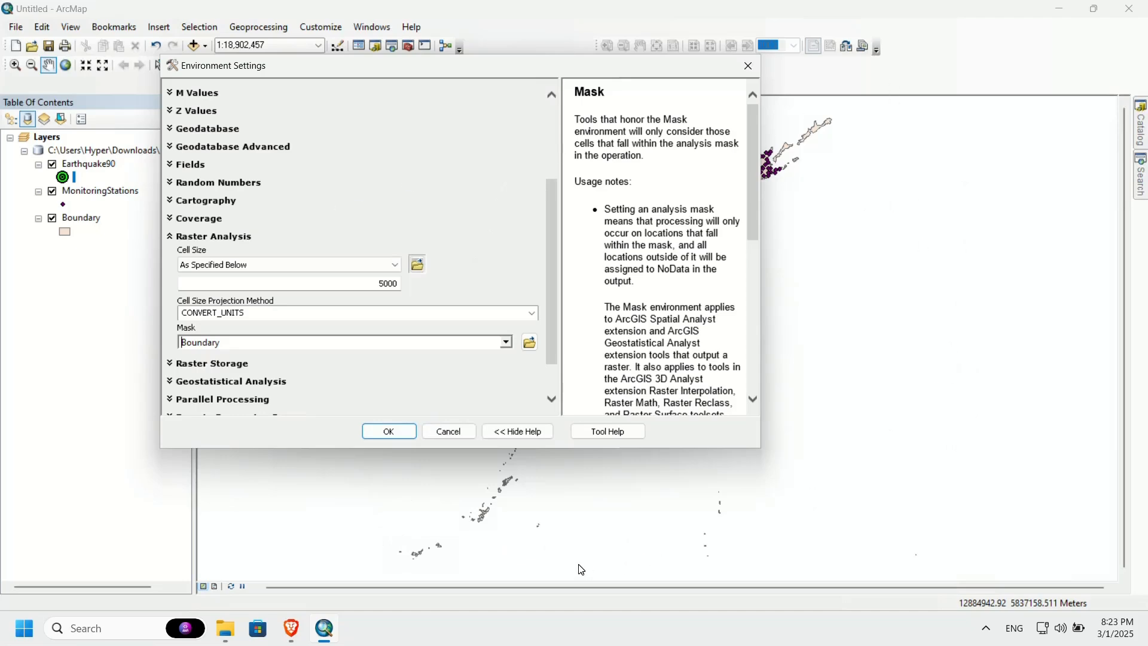
pyautogui.click(218, 238)
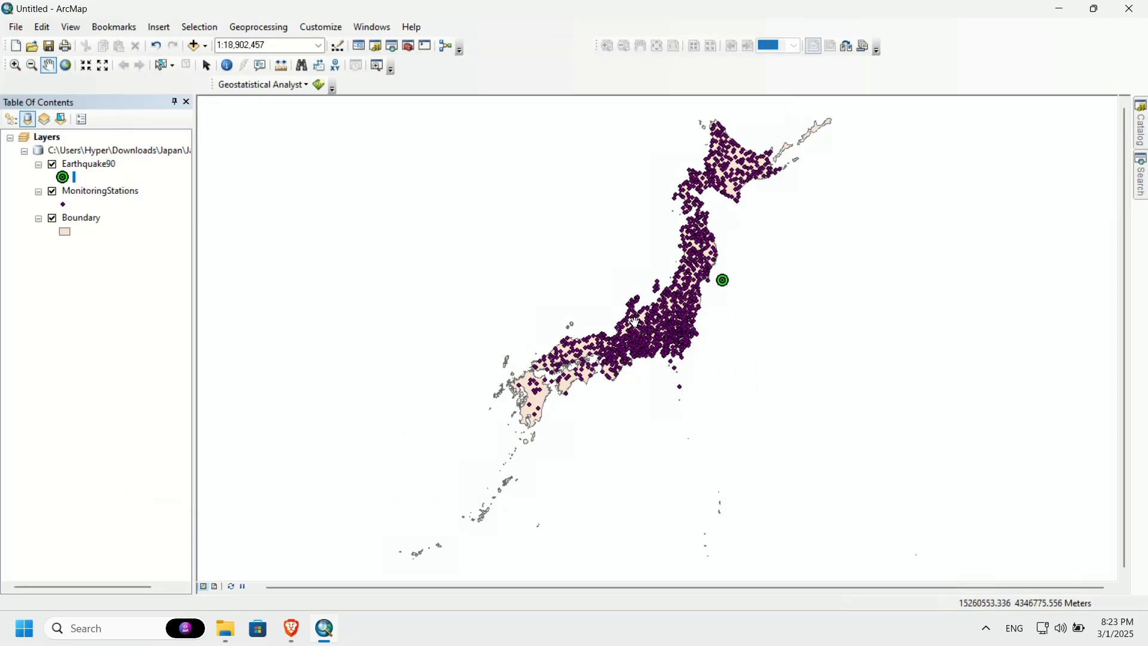
# Step: Examine the intensity field in the MonitoringStations attribute table, and close the table
pyautogui.click(124, 193)
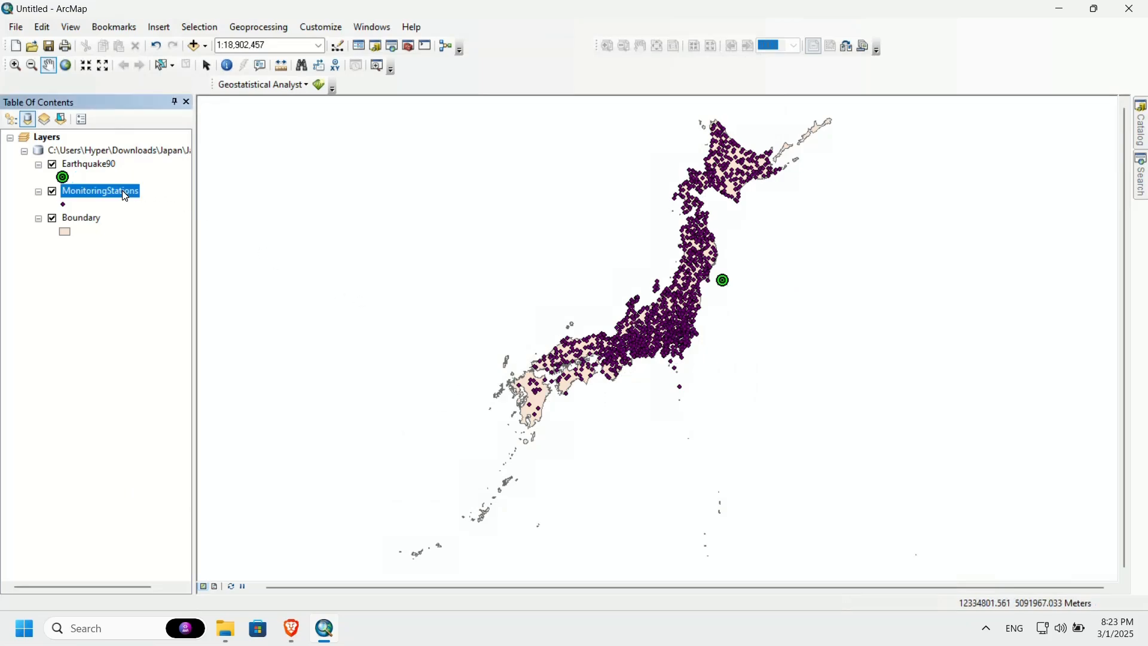
pyautogui.rightClick(125, 196)
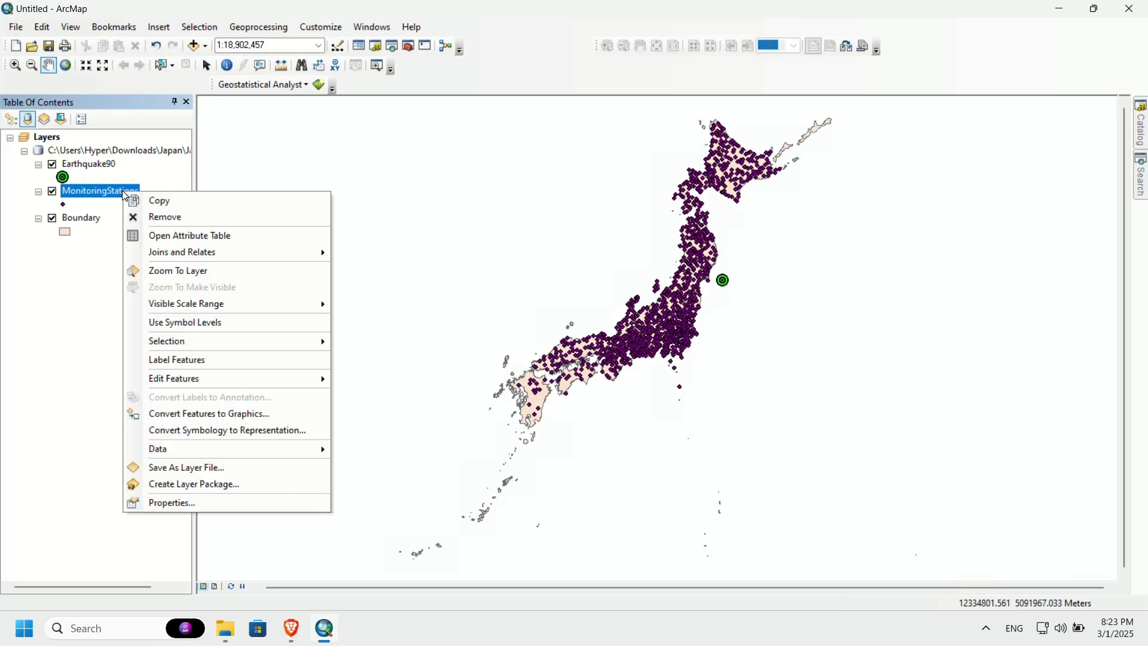
pyautogui.click(182, 236)
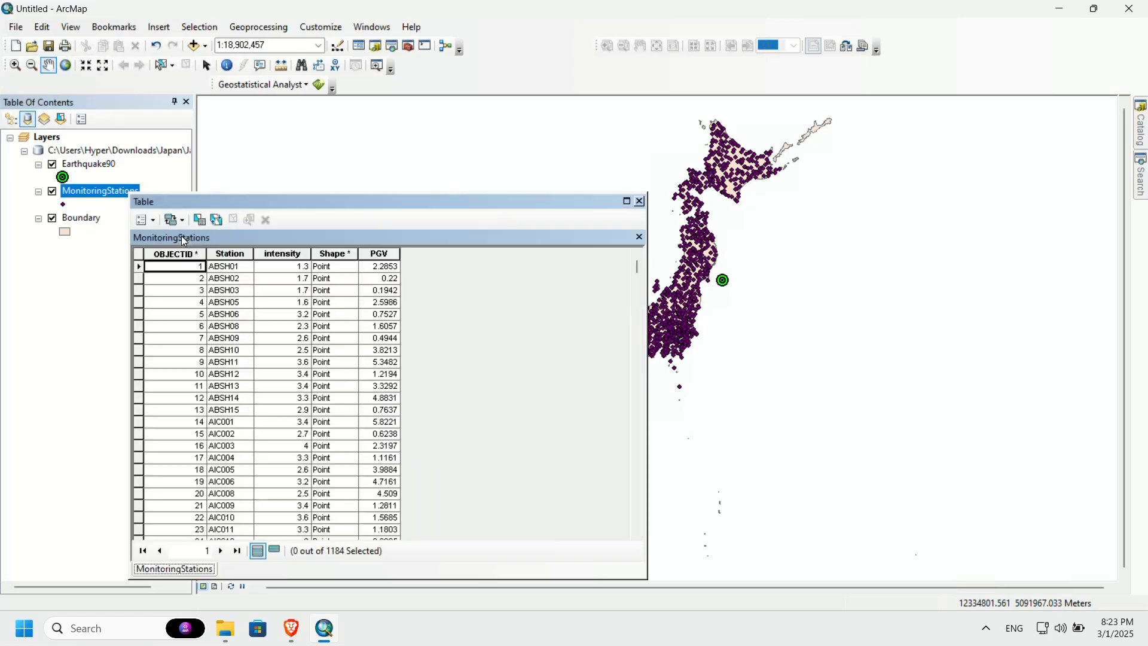
pyautogui.click(284, 254)
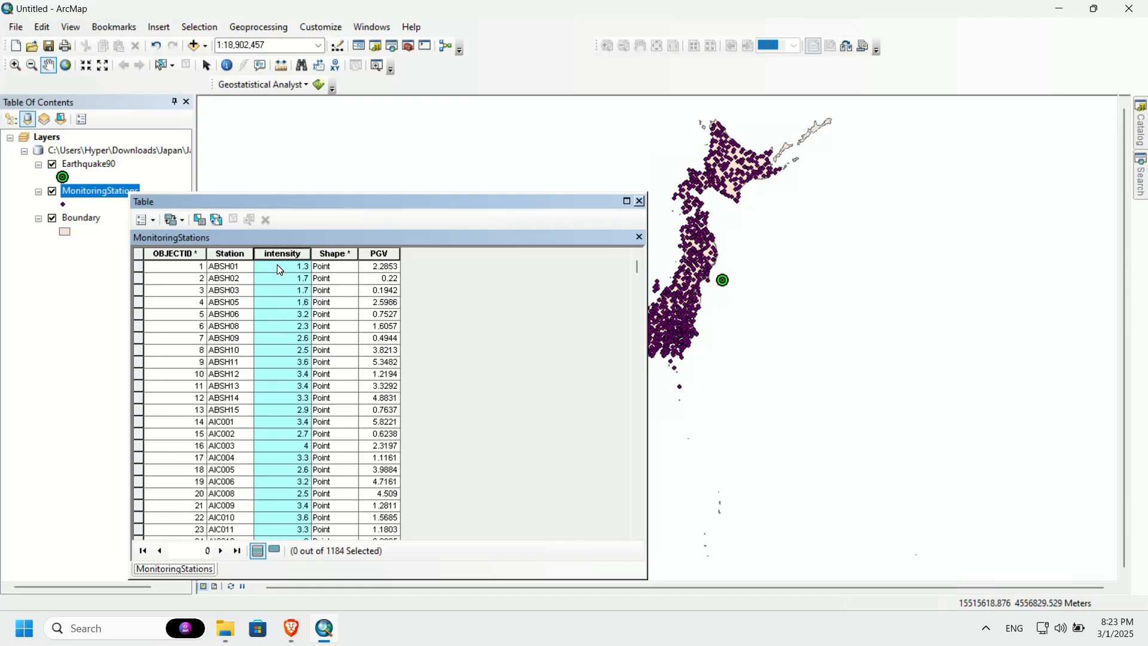
pyautogui.click(640, 202)
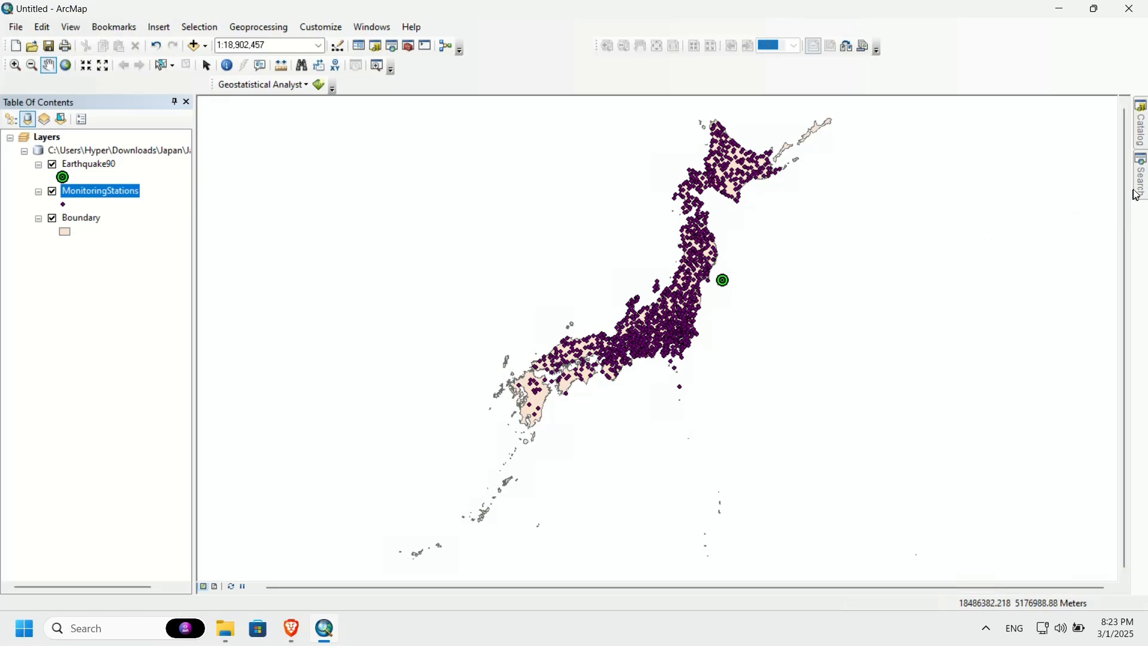
# Step: Search for idw and open the IDW (Spatial Analyst) tool
pyautogui.moveTo(1142, 195)
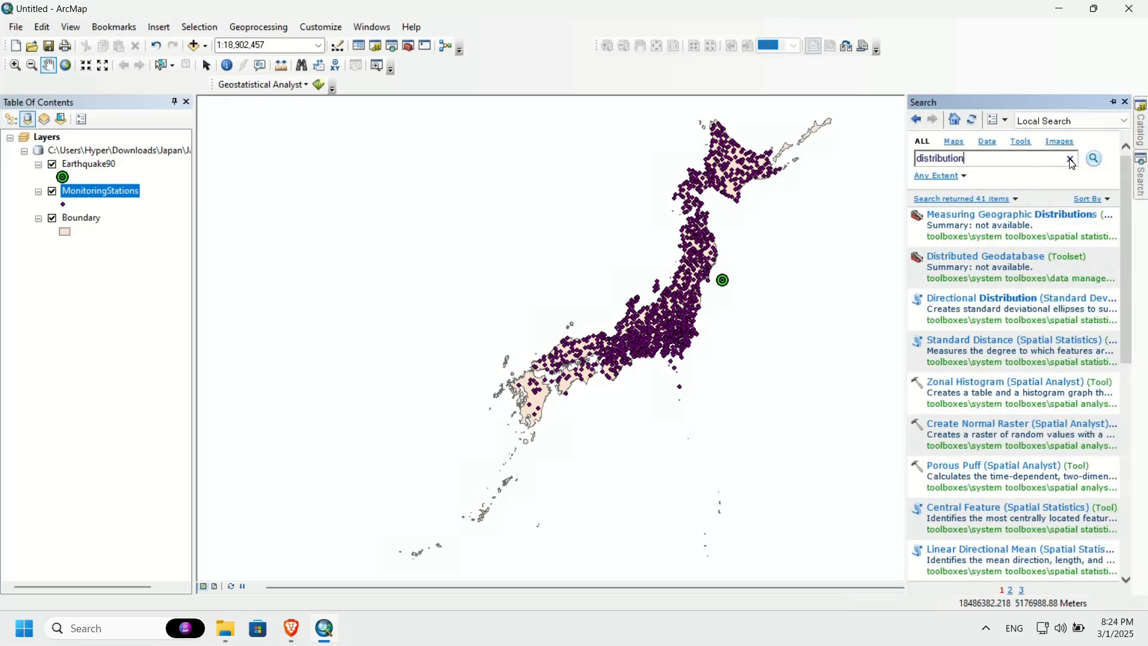
pyautogui.doubleClick(1025, 161)
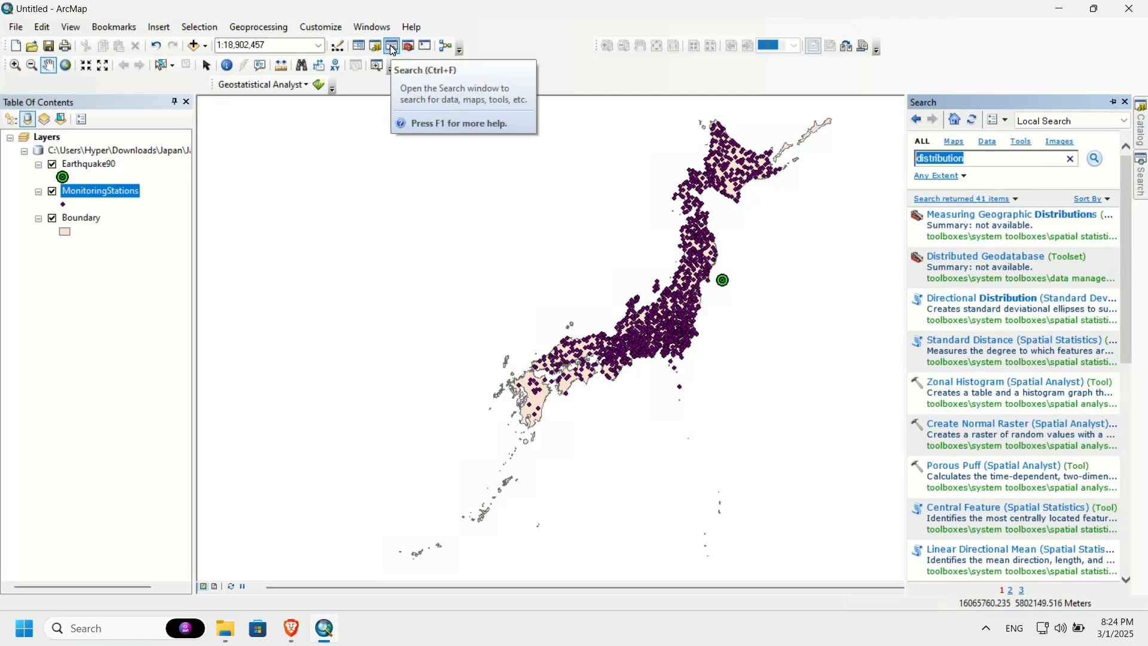
pyautogui.click(979, 159)
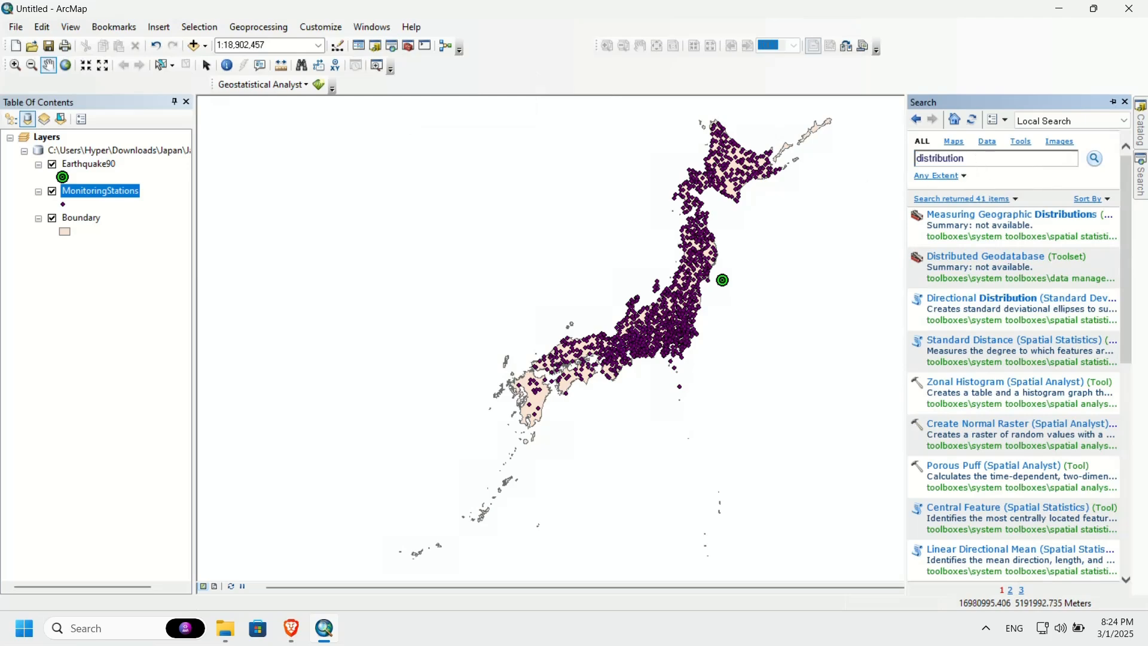
pyautogui.moveTo(964, 159); pyautogui.dragTo(912, 166)
pyautogui.write('idw')
pyautogui.press('Return')
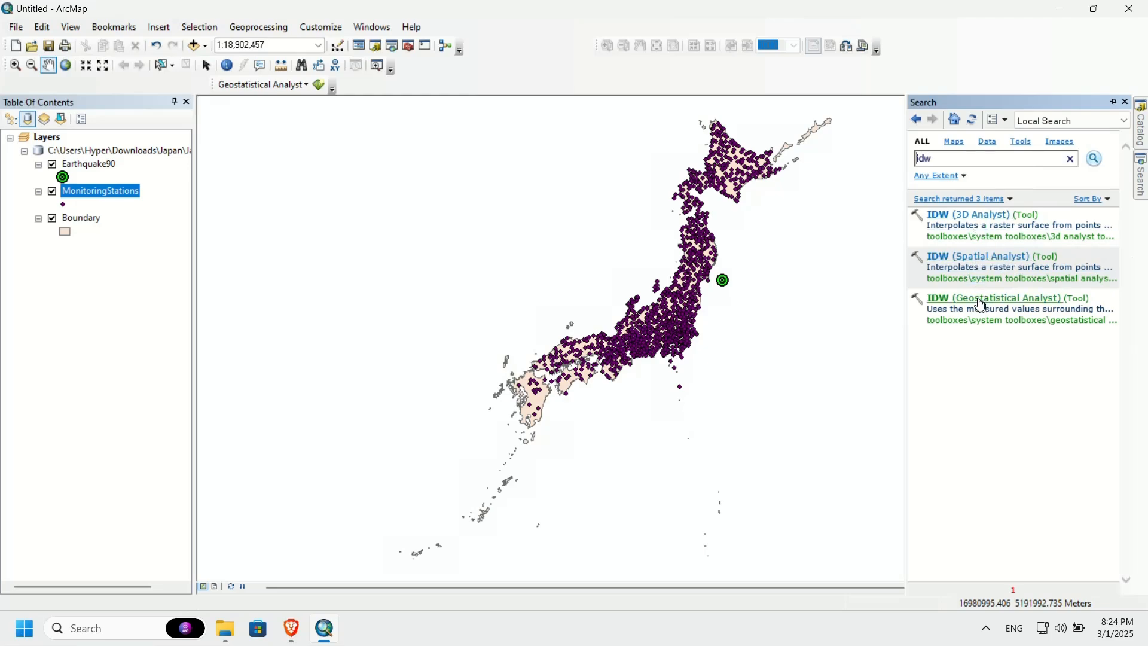
pyautogui.click(945, 264)
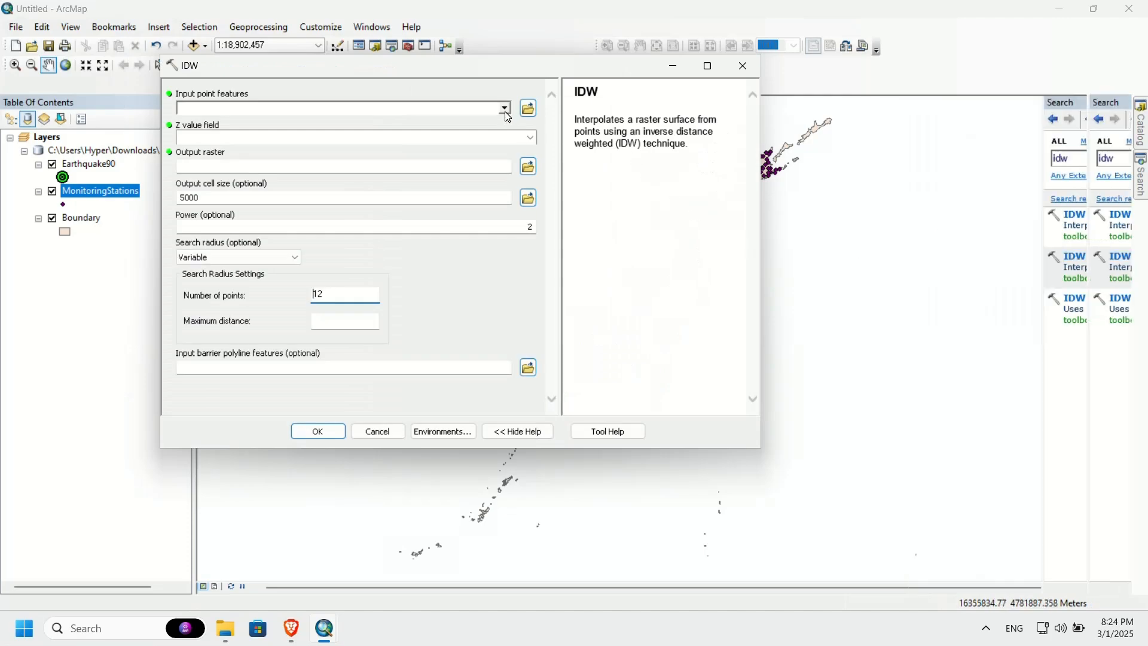
# Step: Run IDW on MonitoringStations with intensity as Z value, cell size 5000 and power 2, saving the output as Idw_power2 in Japan.gdb
pyautogui.click(506, 109)
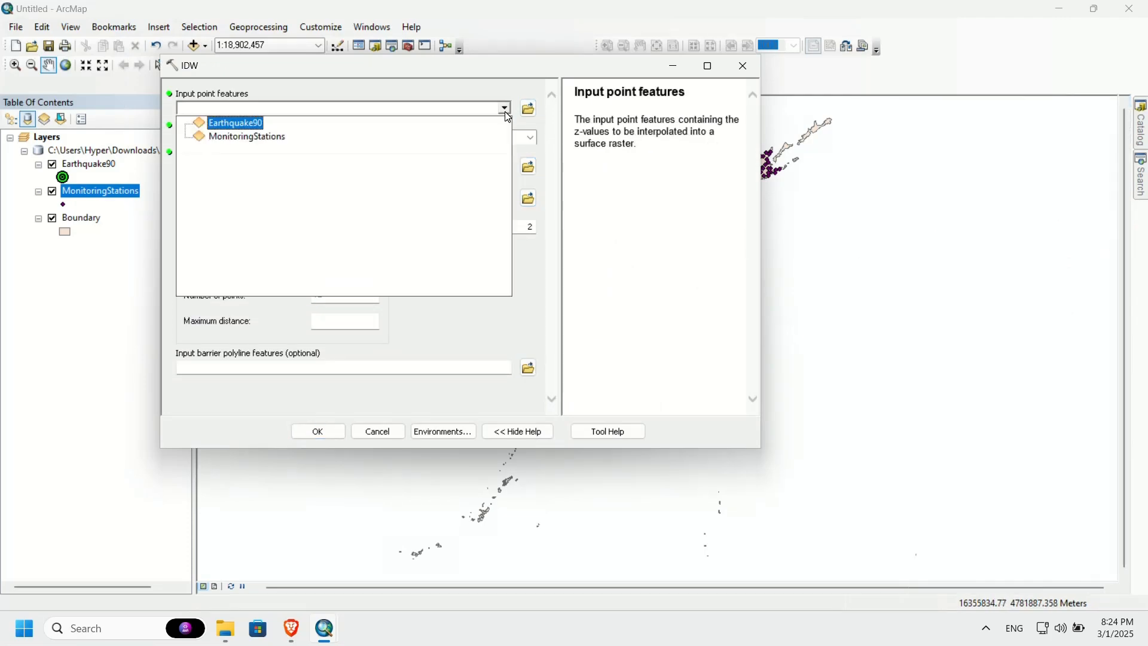
pyautogui.click(257, 140)
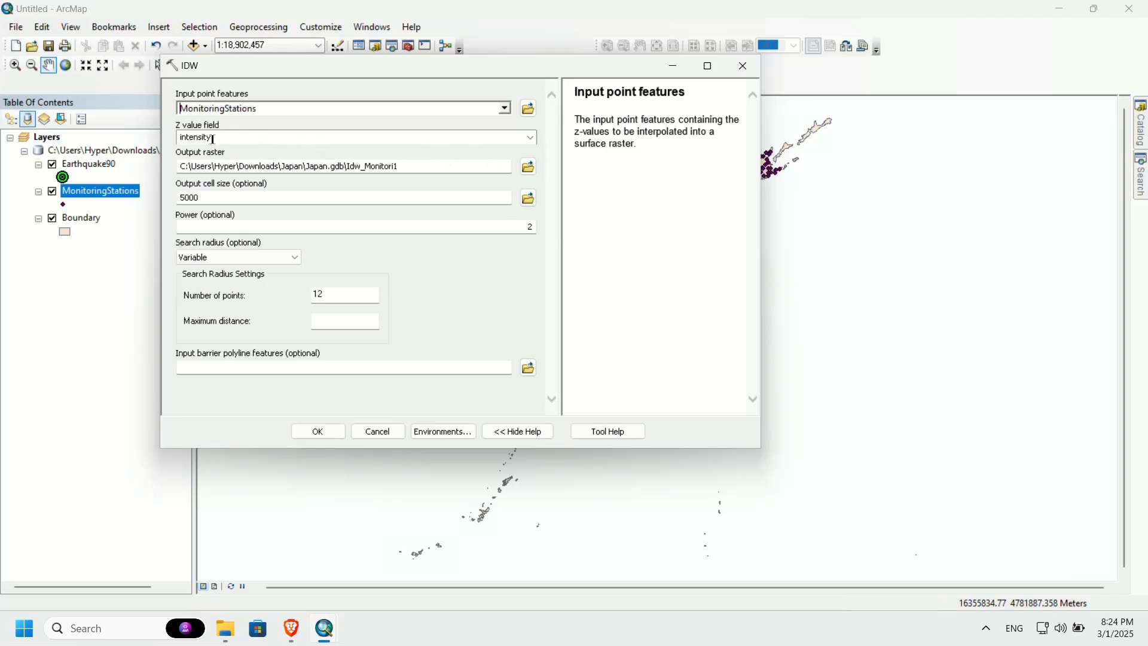
pyautogui.click(373, 166)
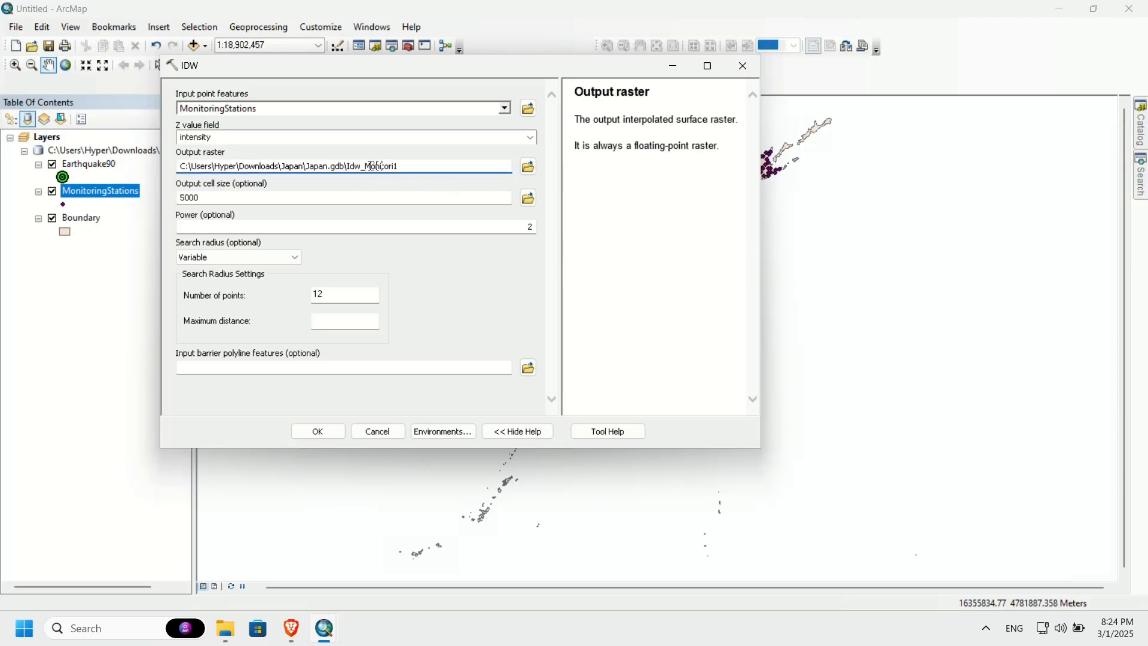
pyautogui.moveTo(366, 166); pyautogui.dragTo(490, 169)
pyautogui.write('power2')
pyautogui.doubleClick(531, 228)
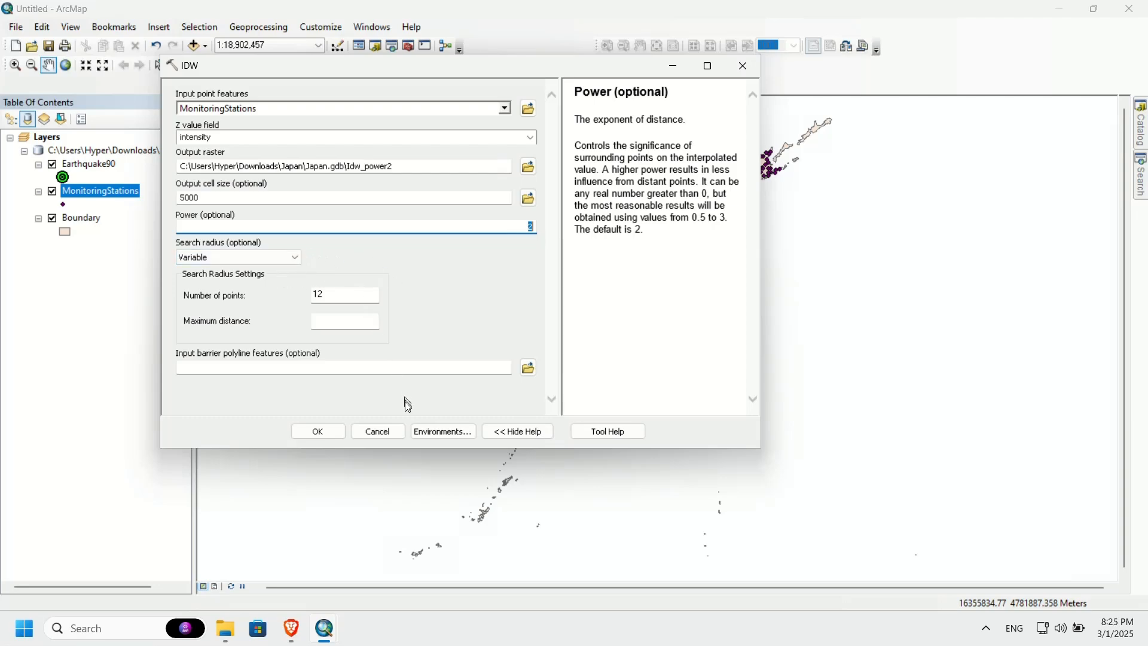
pyautogui.click(332, 434)
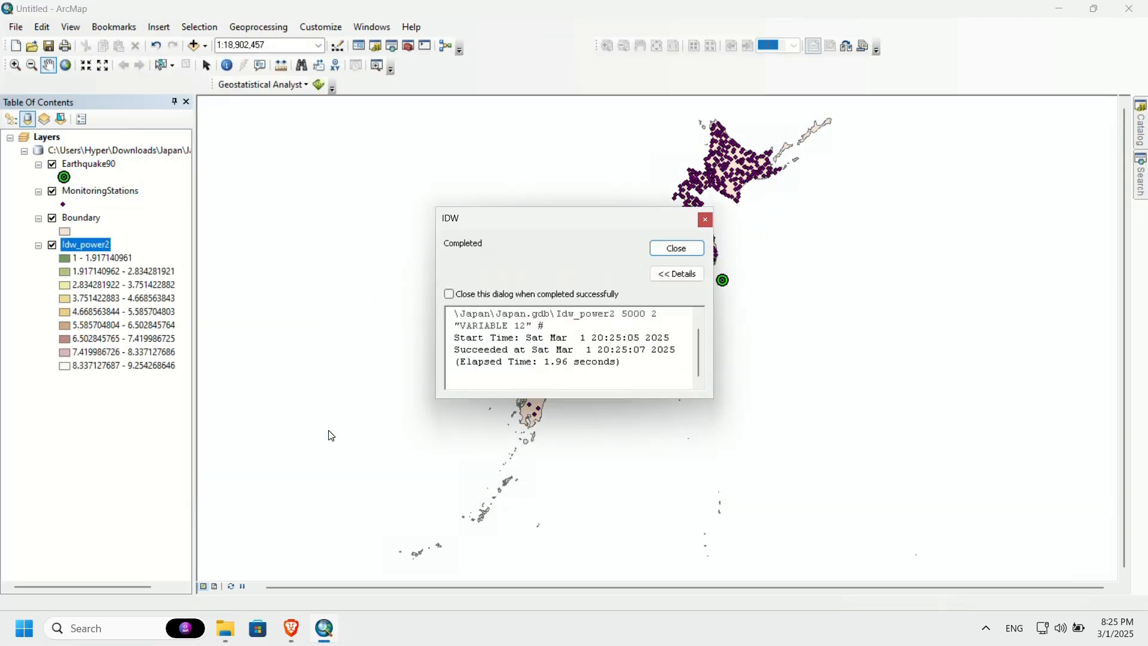
pyautogui.click(688, 258)
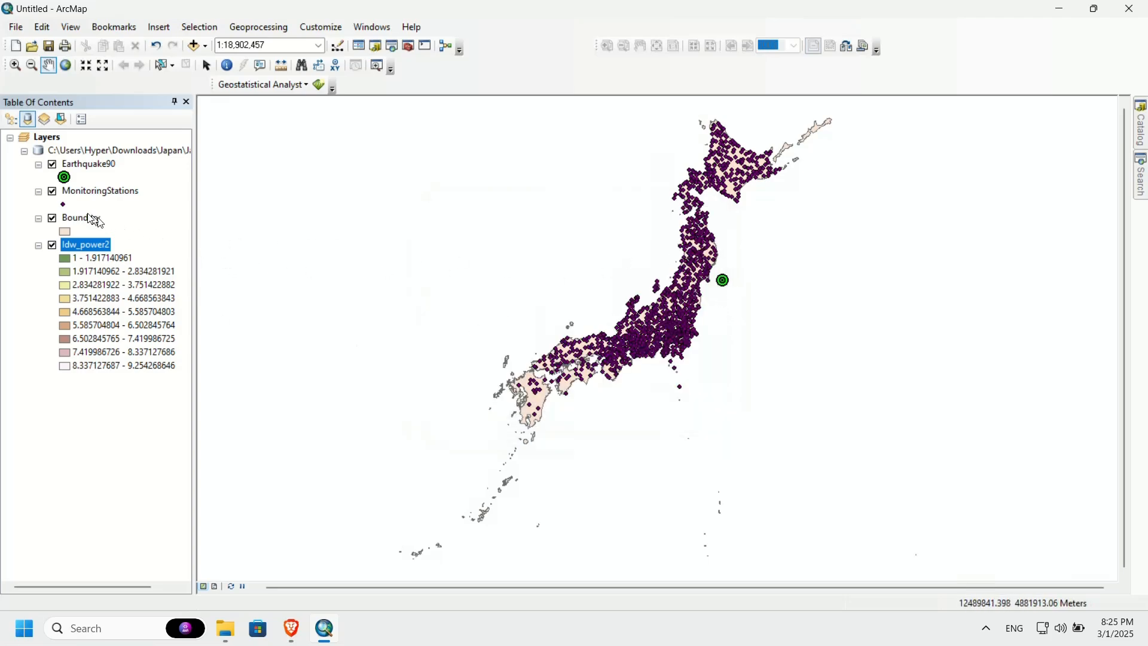
# Step: Turn off the MonitoringStations and Boundary layers and select the Idw_power2 layer
pyautogui.click(54, 196)
pyautogui.click(53, 193)
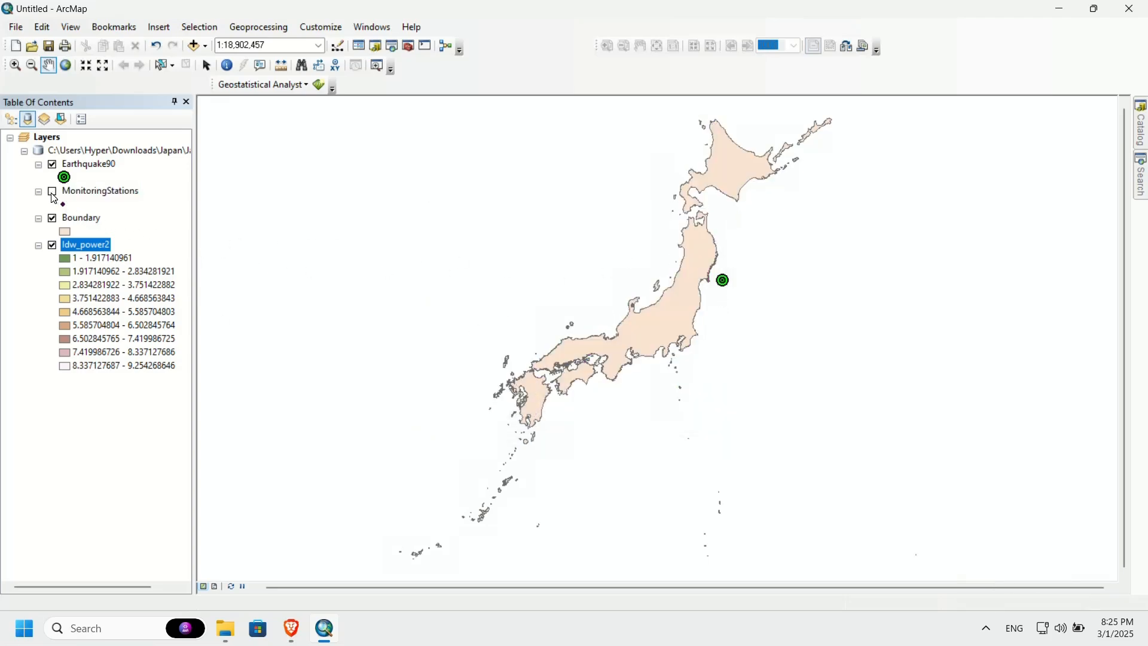
pyautogui.click(67, 231)
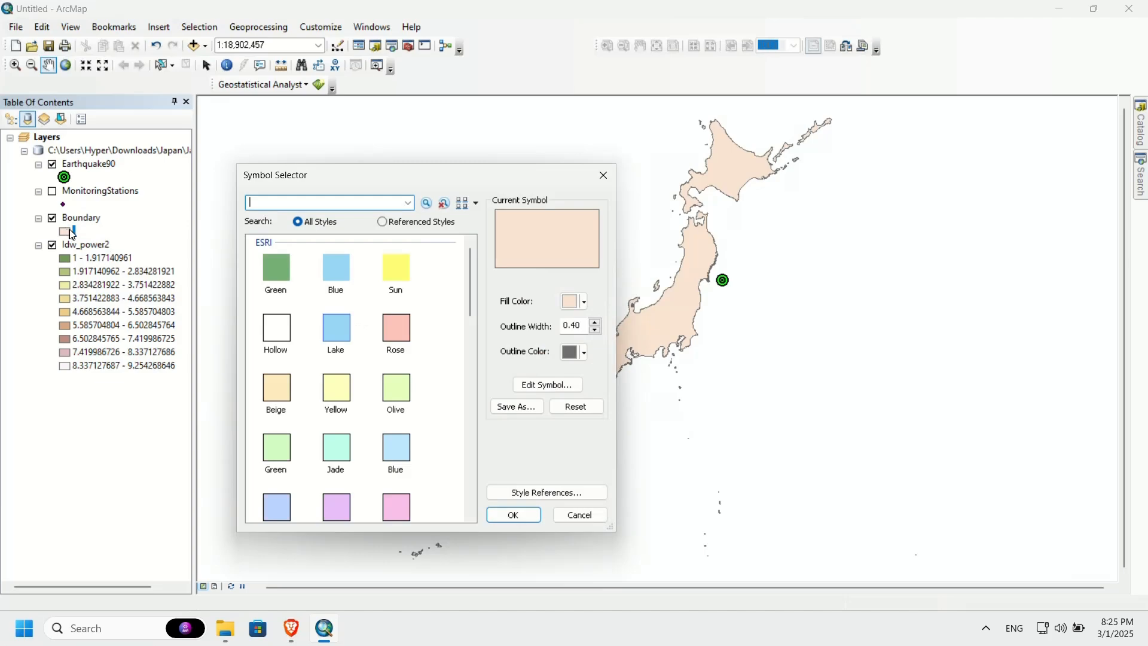
pyautogui.press('Escape')
pyautogui.click(53, 219)
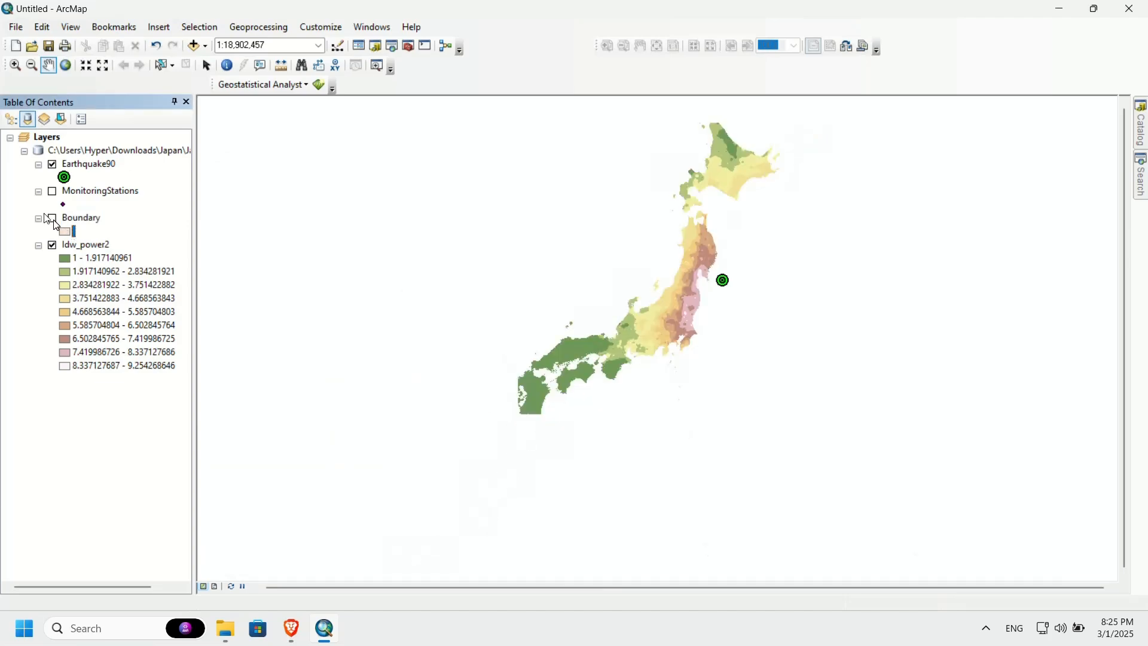
pyautogui.click(82, 246)
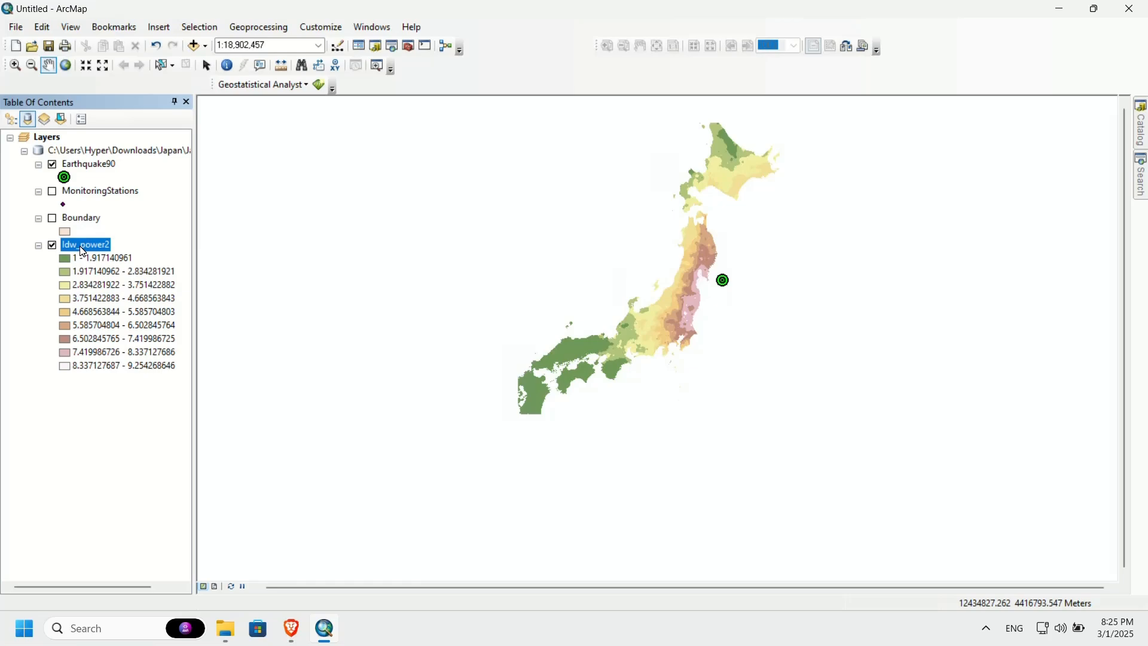
# Step: Open the symbology properties of the Idw_power2 layer and switch its rendering to Stretched
pyautogui.rightClick(80, 247)
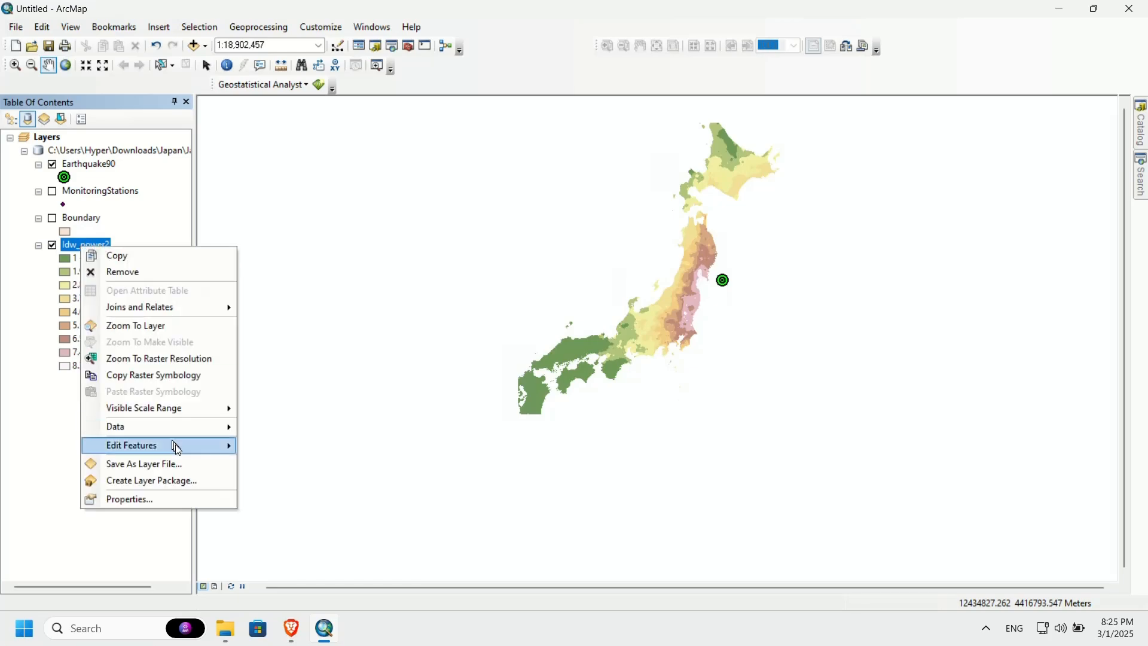
pyautogui.click(185, 504)
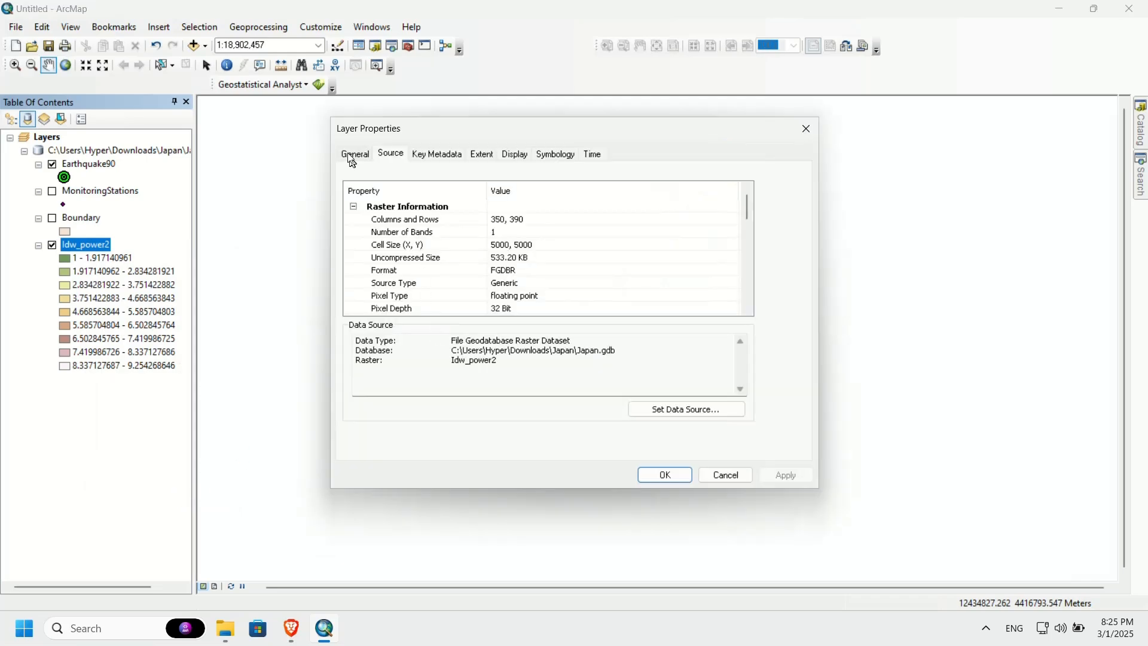
pyautogui.click(546, 158)
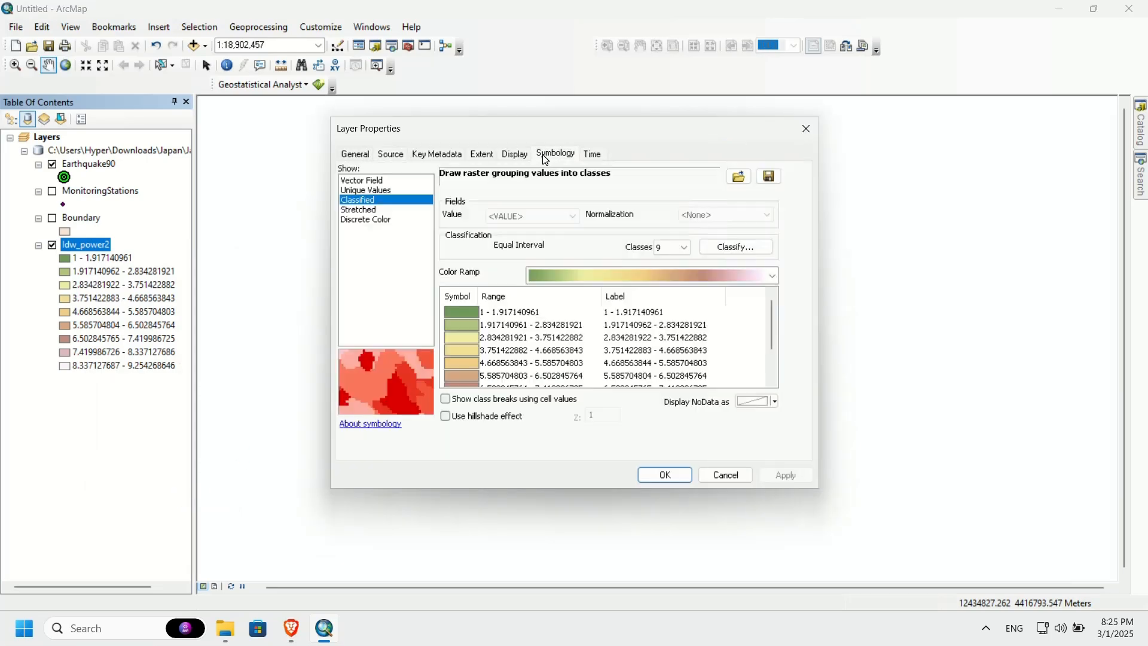
pyautogui.click(371, 210)
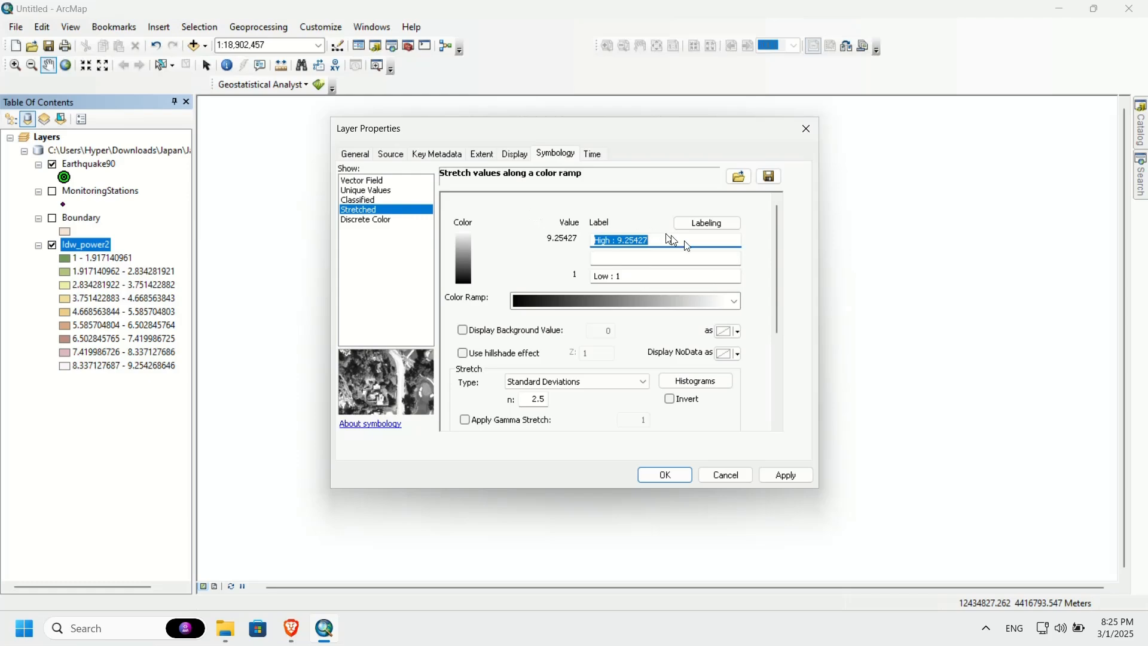
# Step: Show the color ramps by name instead of graphically and choose Spectrum-Full Bright for Idw_power2
pyautogui.click(564, 306)
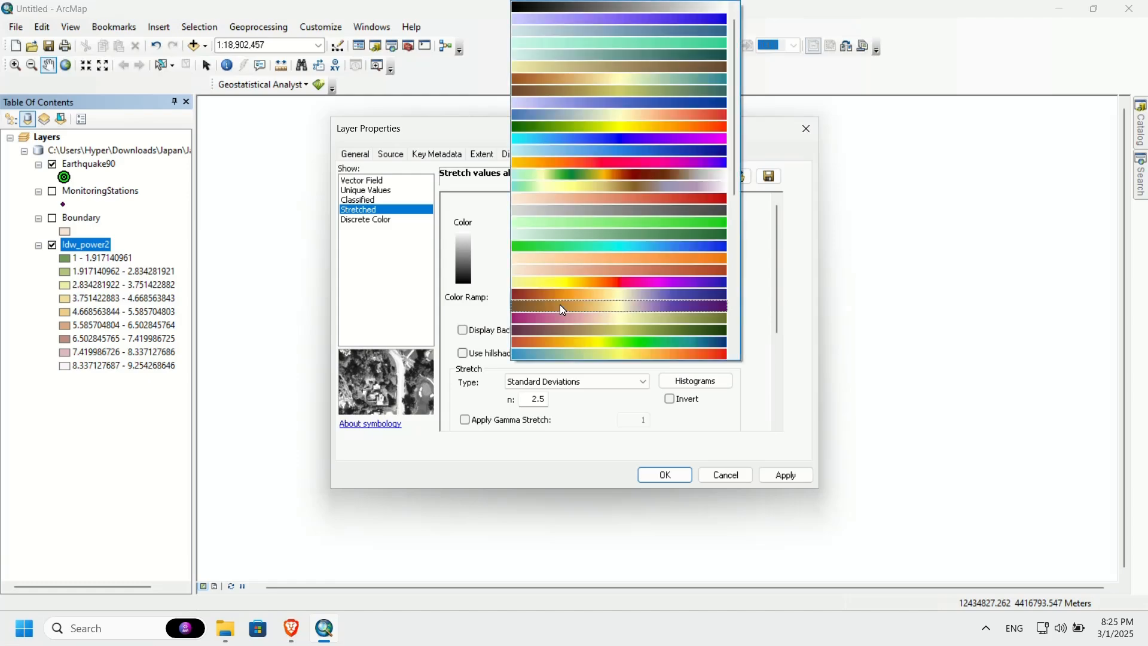
pyautogui.scroll(-2, 595, 277)
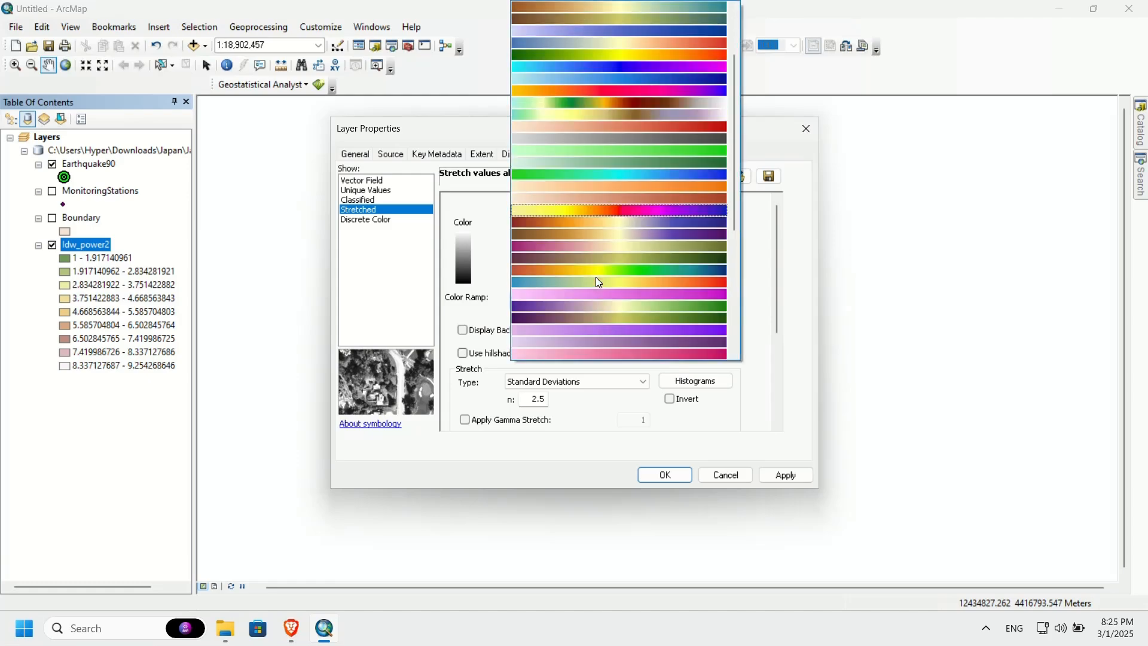
pyautogui.click(752, 318)
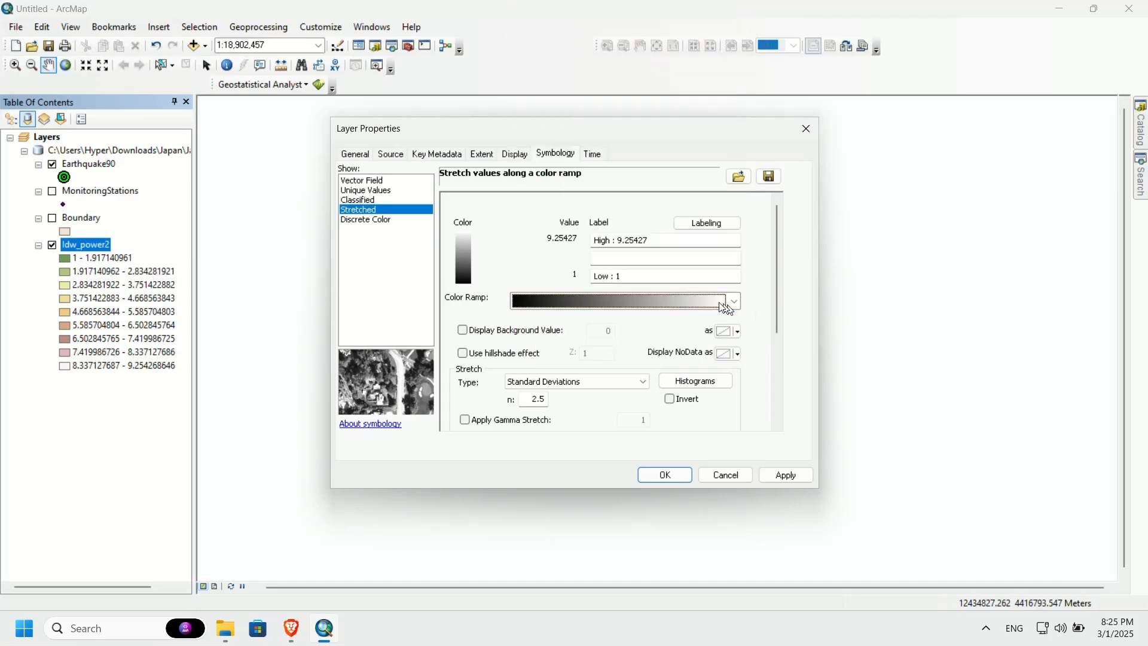
pyautogui.rightClick(686, 304)
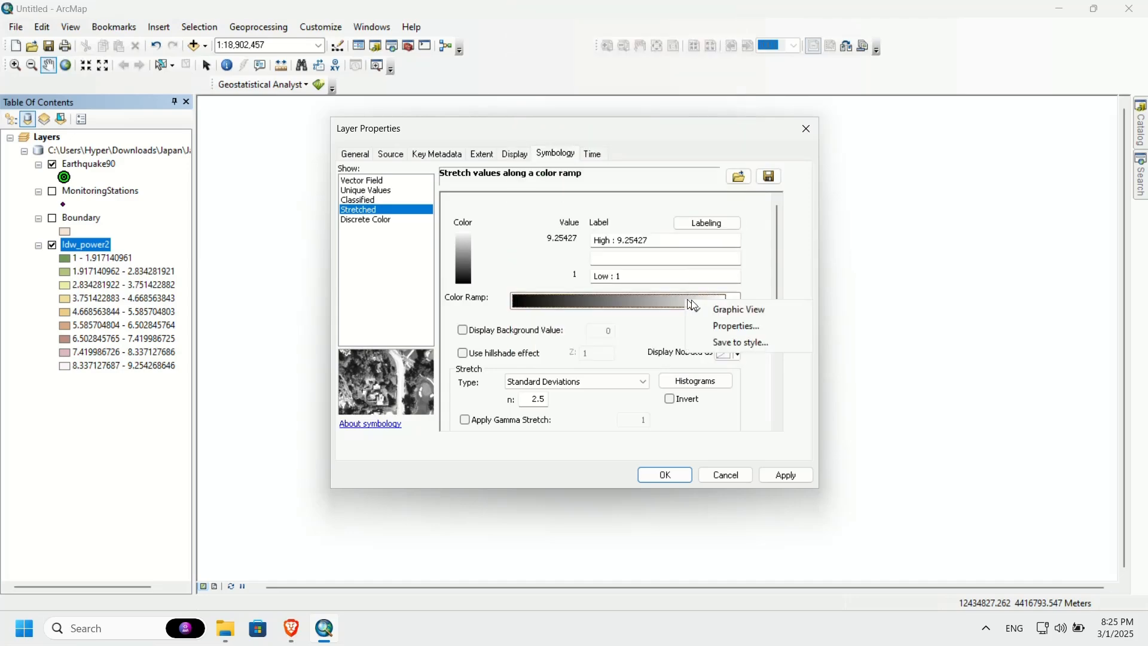
pyautogui.click(725, 317)
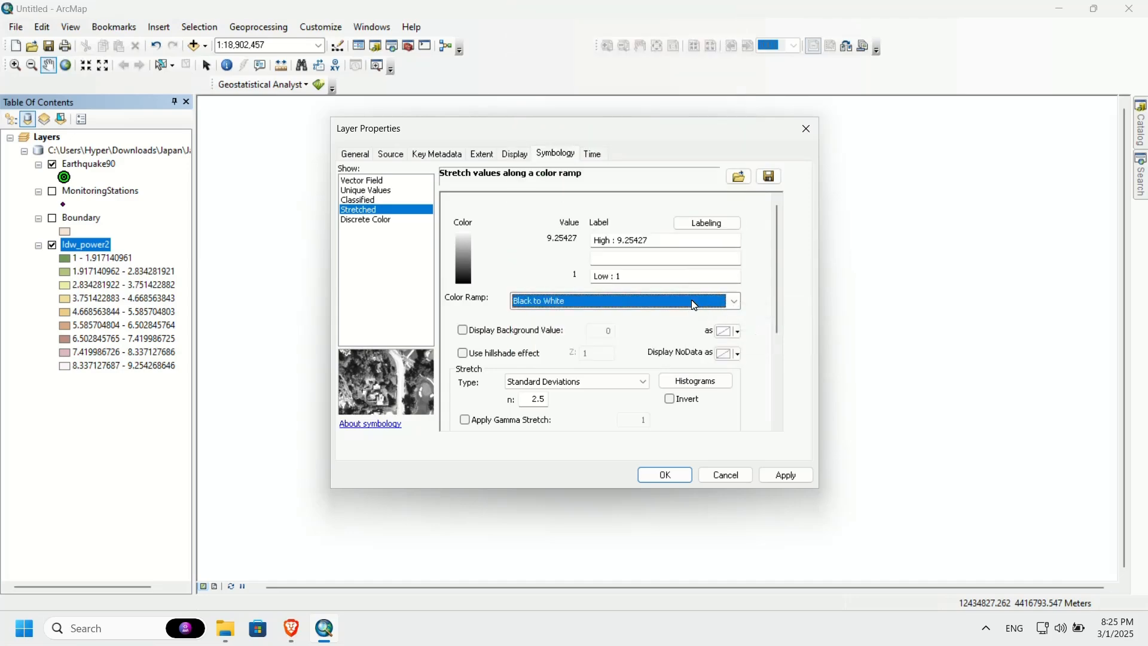
pyautogui.click(715, 303)
pyautogui.scroll(-1, 634, 285)
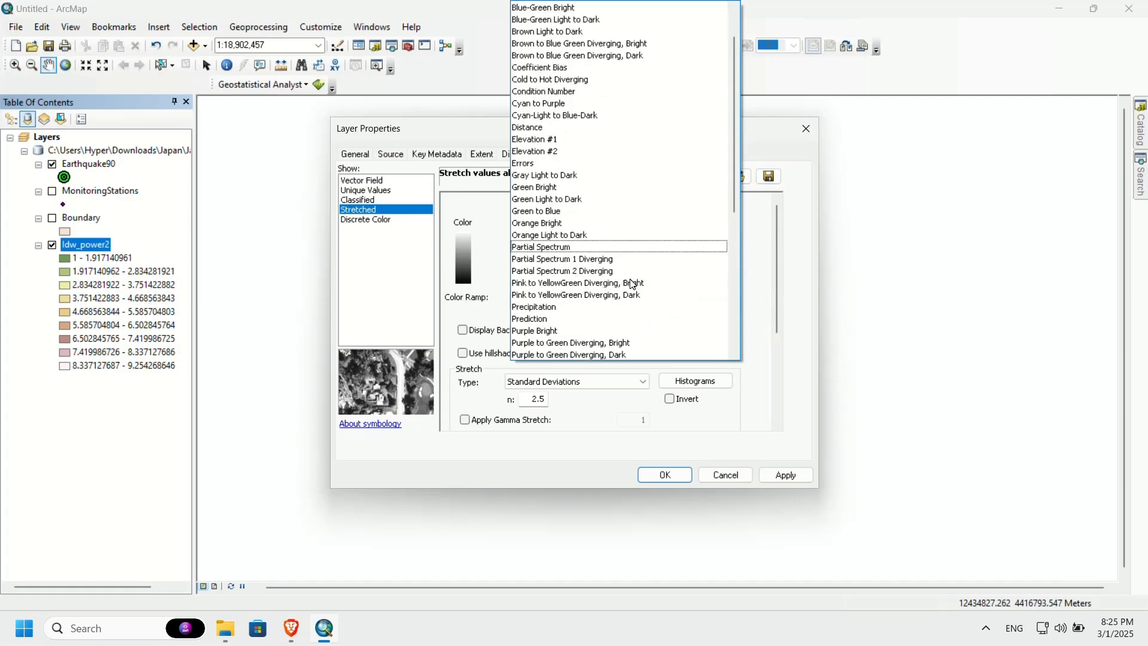
pyautogui.scroll(-8, 635, 285)
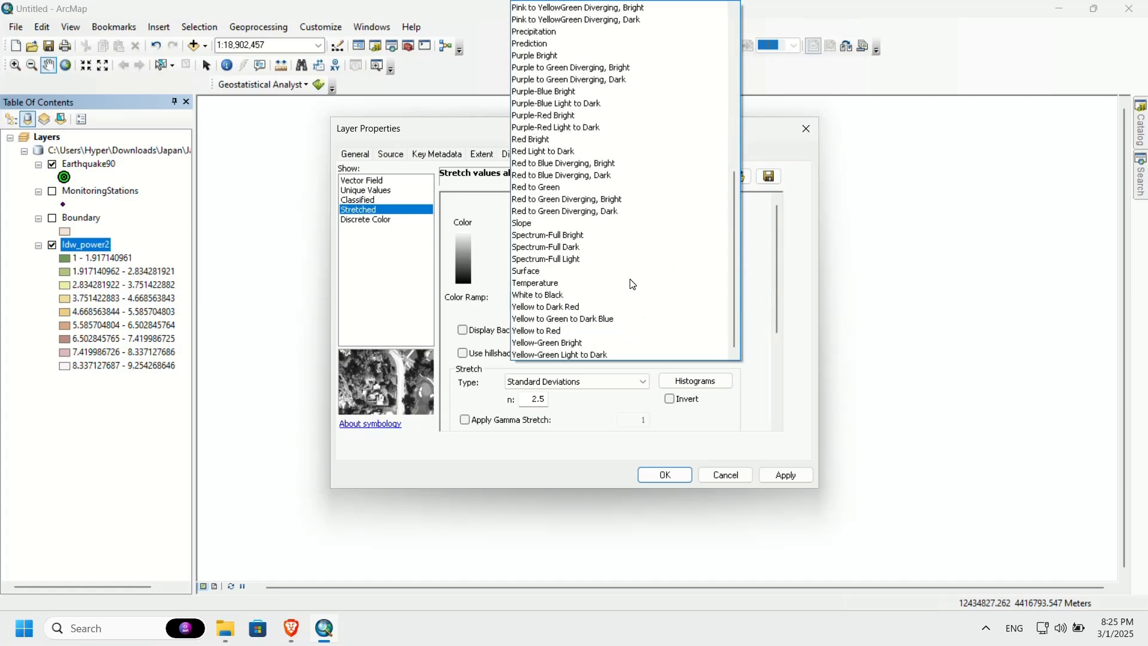
pyautogui.click(546, 237)
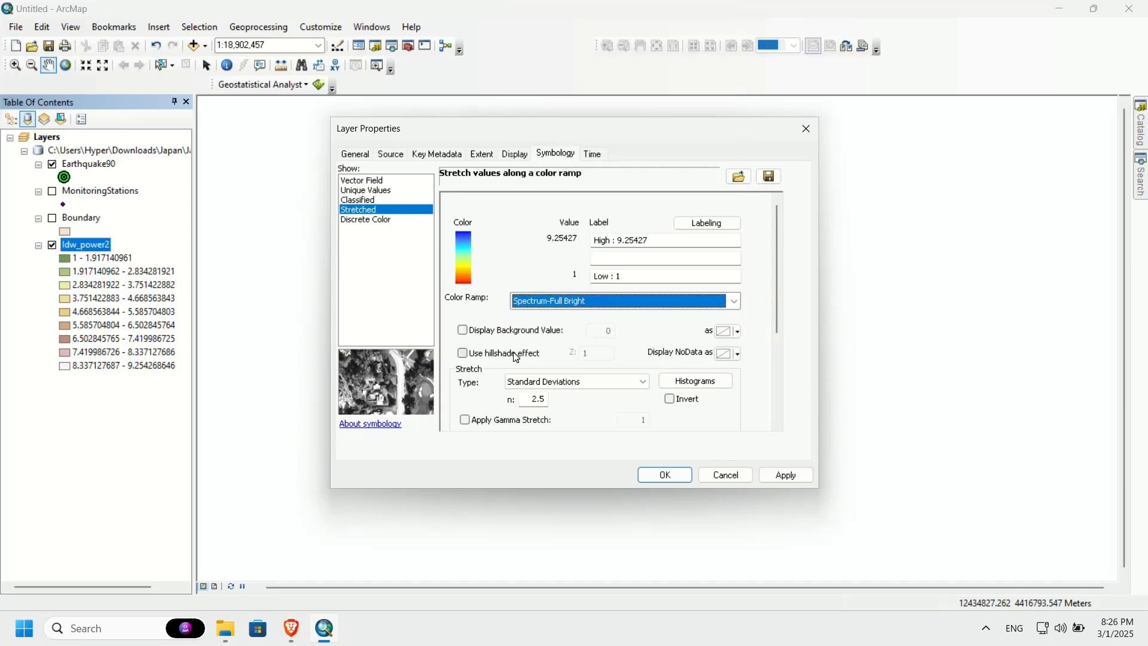
# Step: Invert the Idw_power2 color ramp and apply the symbology, then zoom the map to that layer
pyautogui.click(670, 404)
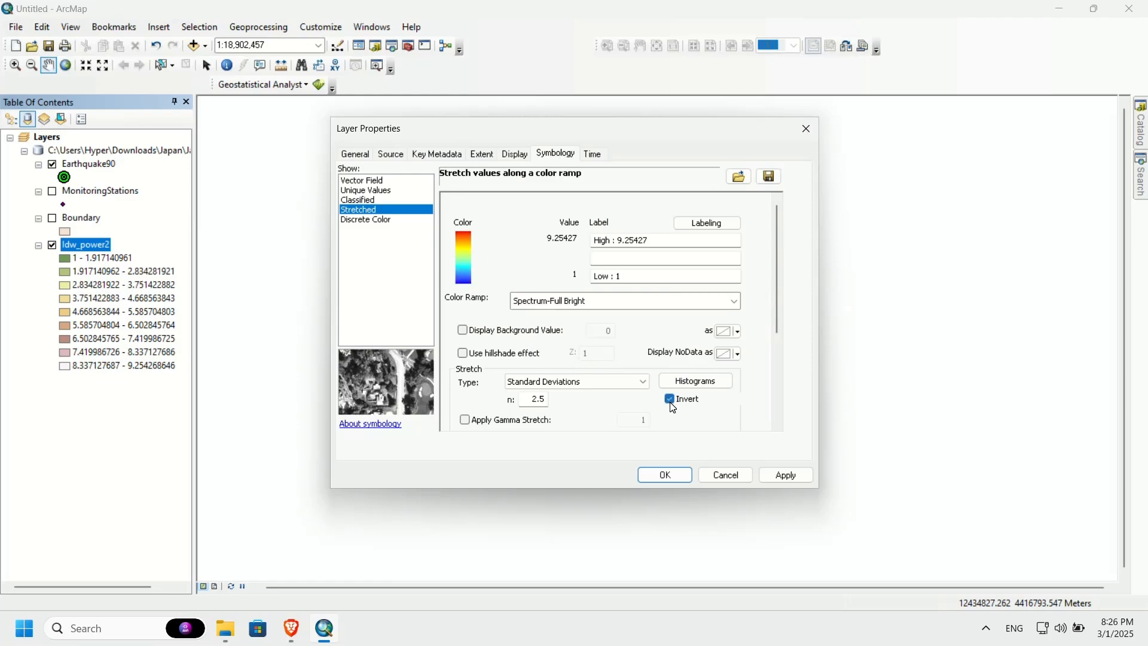
pyautogui.click(782, 475)
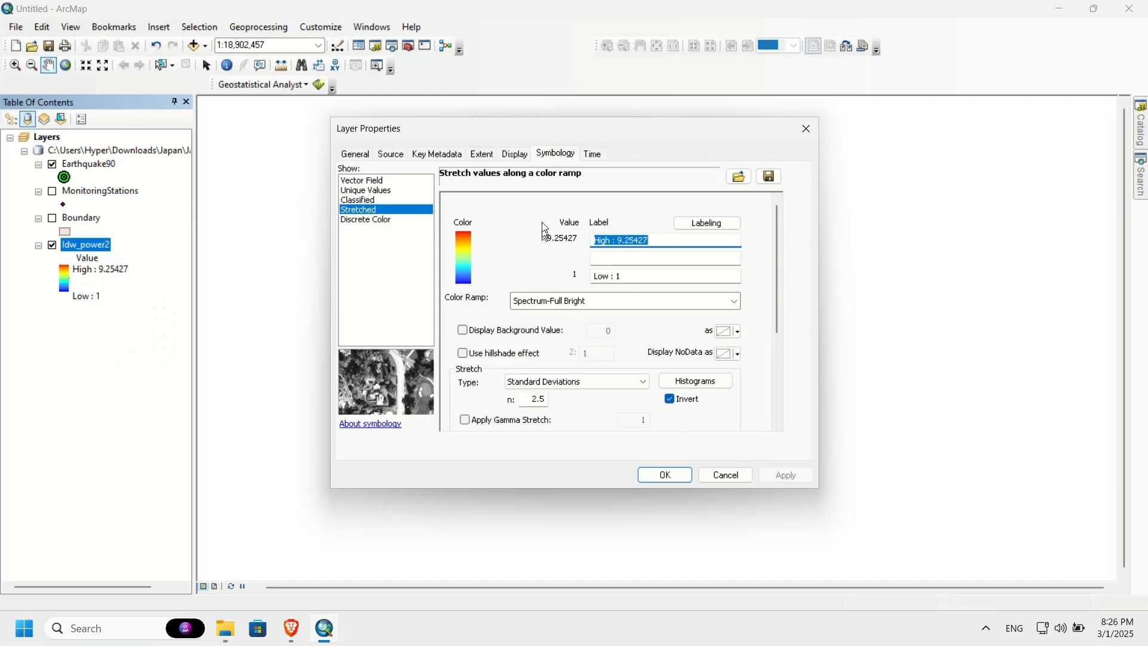
pyautogui.moveTo(523, 138); pyautogui.dragTo(505, 187)
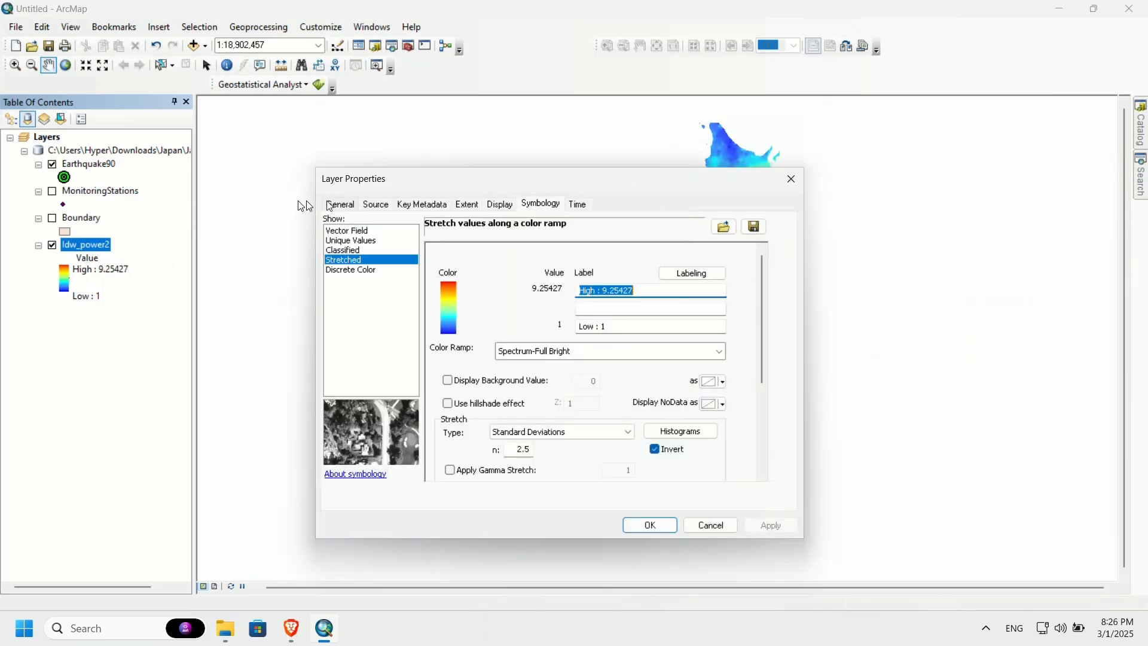
pyautogui.click(656, 528)
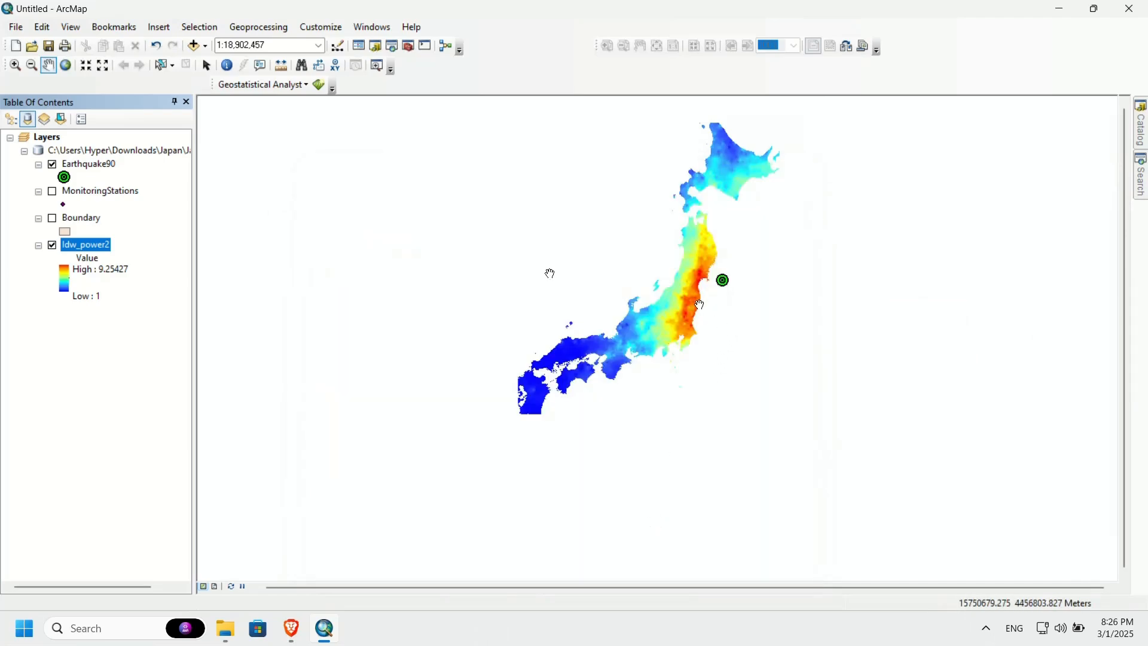
pyautogui.rightClick(82, 246)
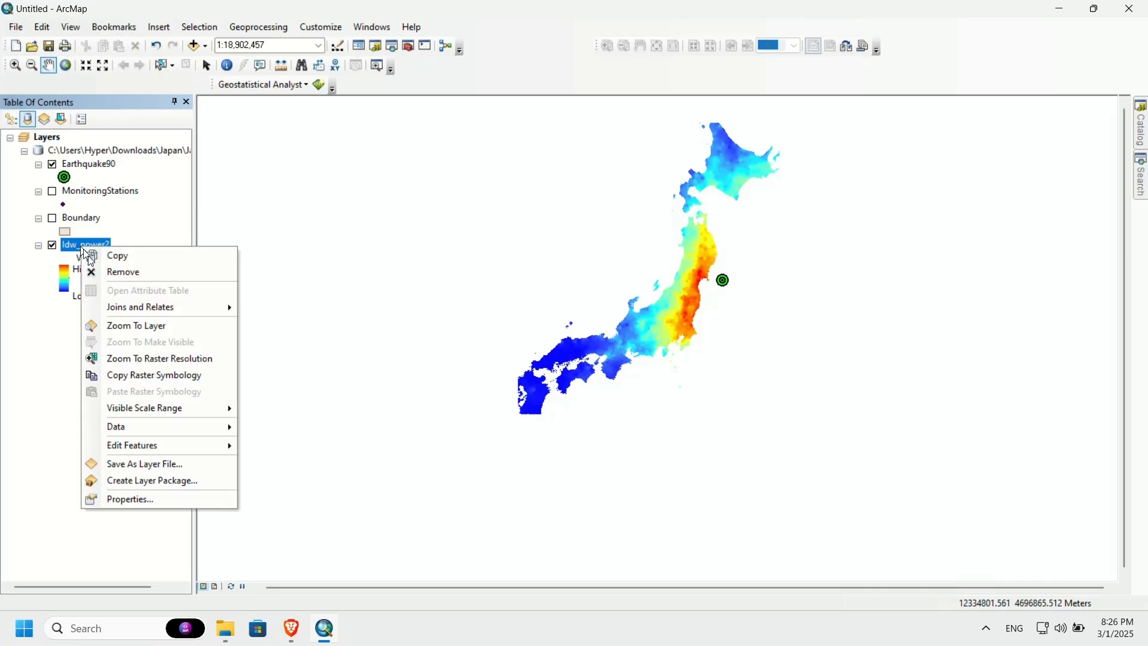
pyautogui.click(153, 325)
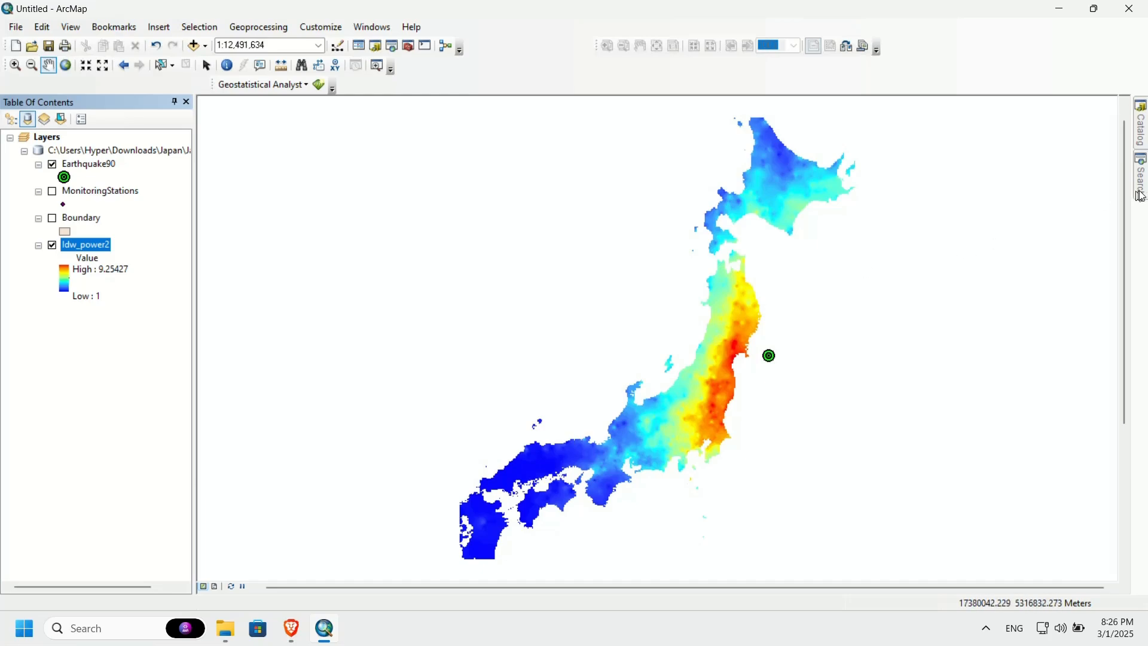
# Step: Open the IDW (Spatial Analyst) tool and set MonitoringStations as input points, intensity as Z value and power 0.5
pyautogui.moveTo(1142, 196)
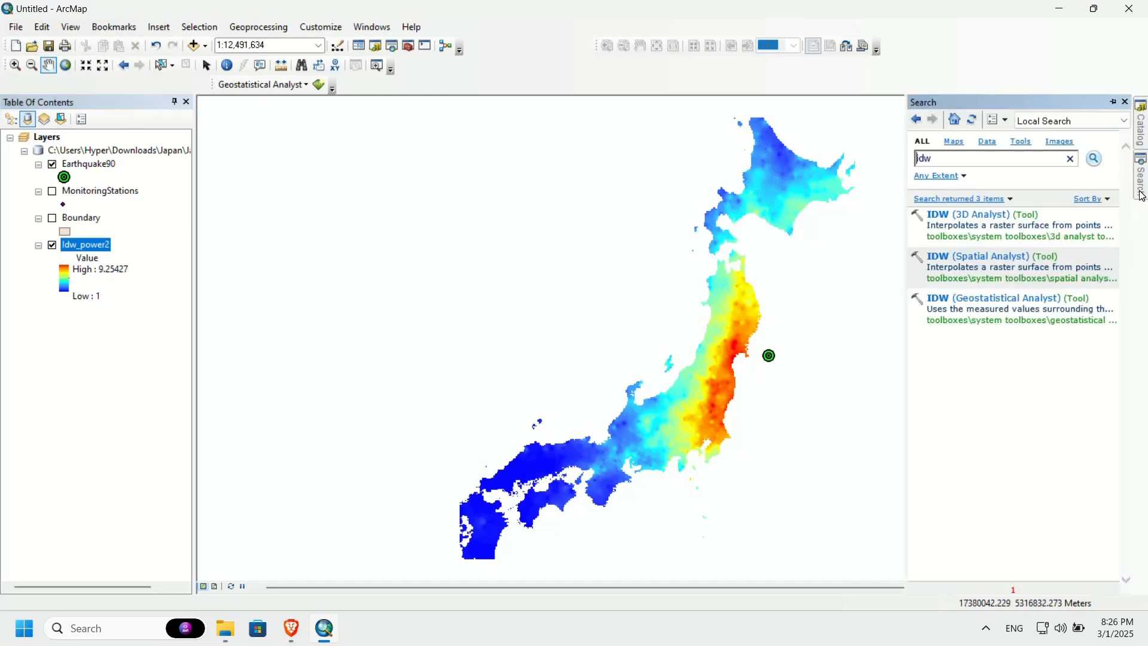
pyautogui.click(947, 263)
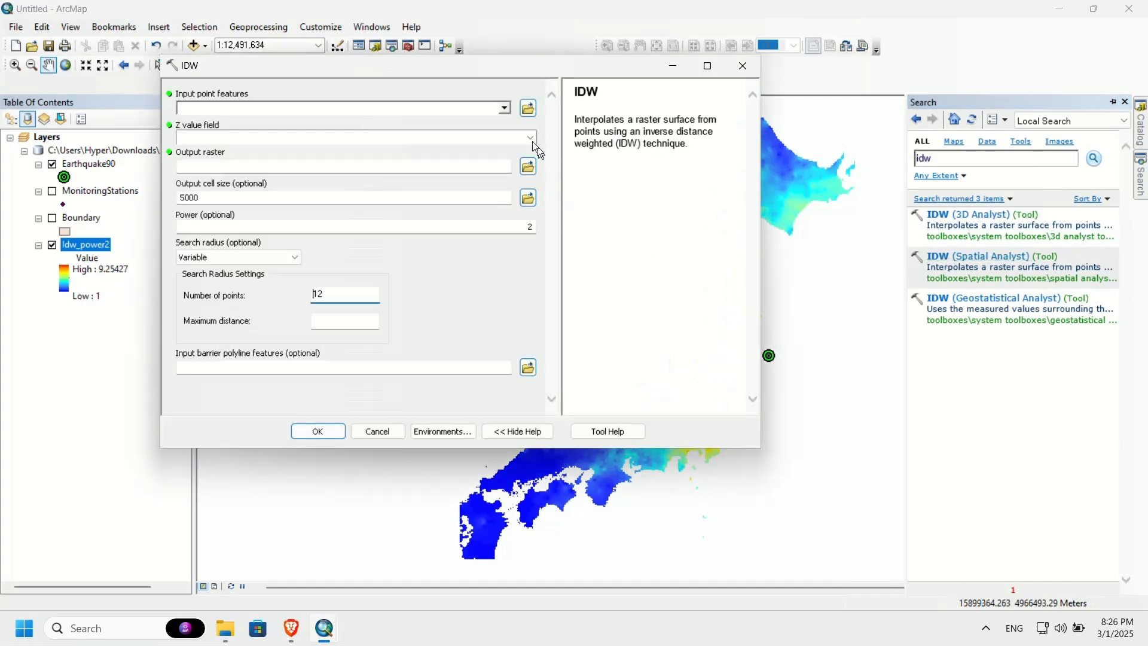
pyautogui.click(508, 109)
pyautogui.click(276, 134)
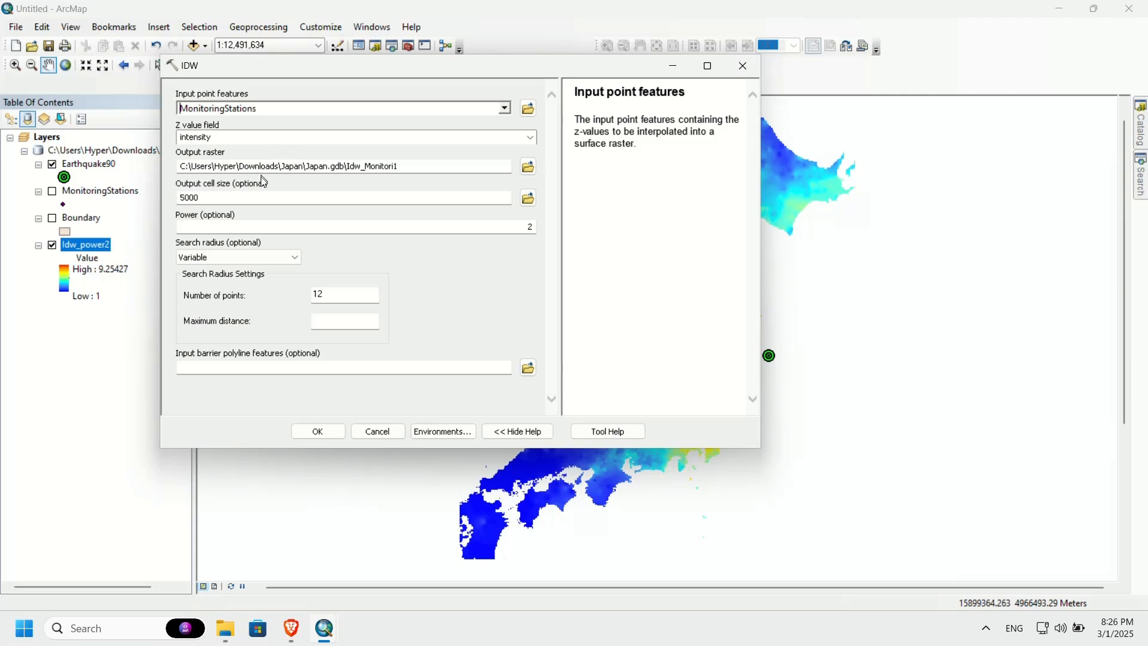
pyautogui.moveTo(526, 227); pyautogui.dragTo(544, 230)
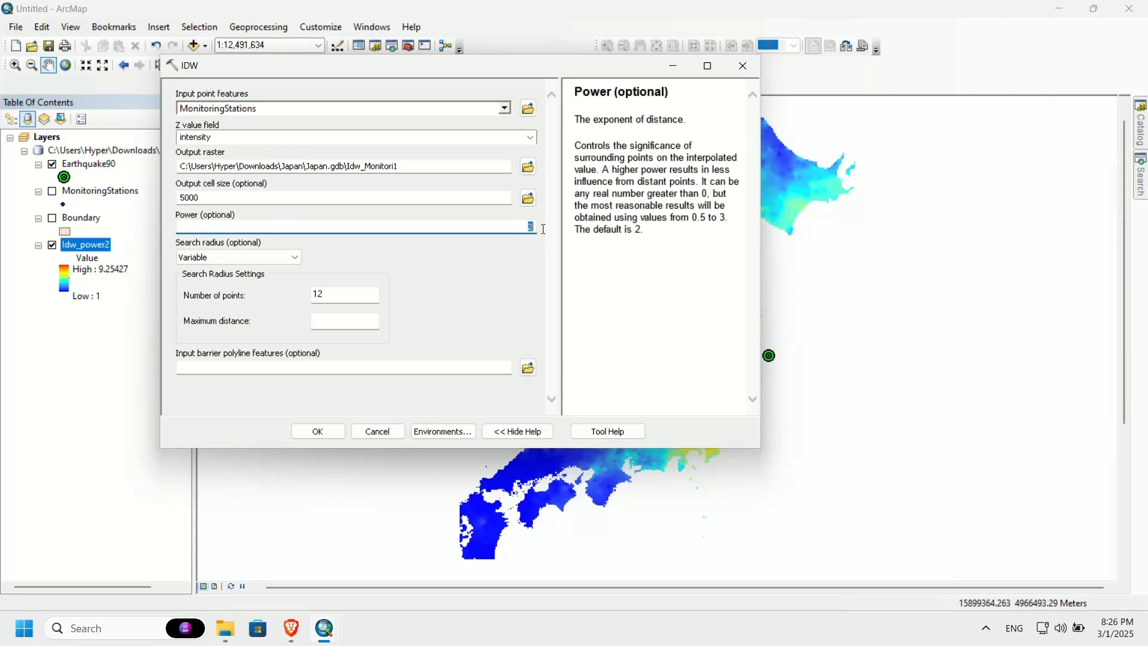
pyautogui.write('0.5')
# Step: Name the output raster Idw_power05 in Japan.gdb, run the interpolation and close the completion dialog
pyautogui.click(385, 167)
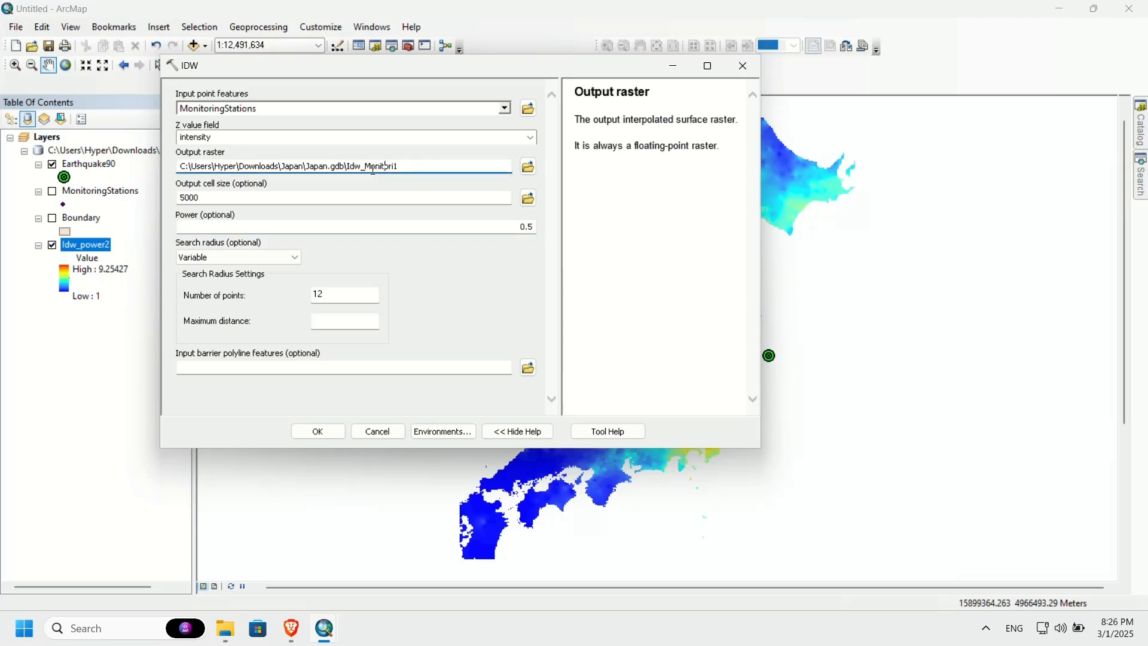
pyautogui.moveTo(365, 168); pyautogui.dragTo(439, 178)
pyautogui.write('05')
pyautogui.click(320, 431)
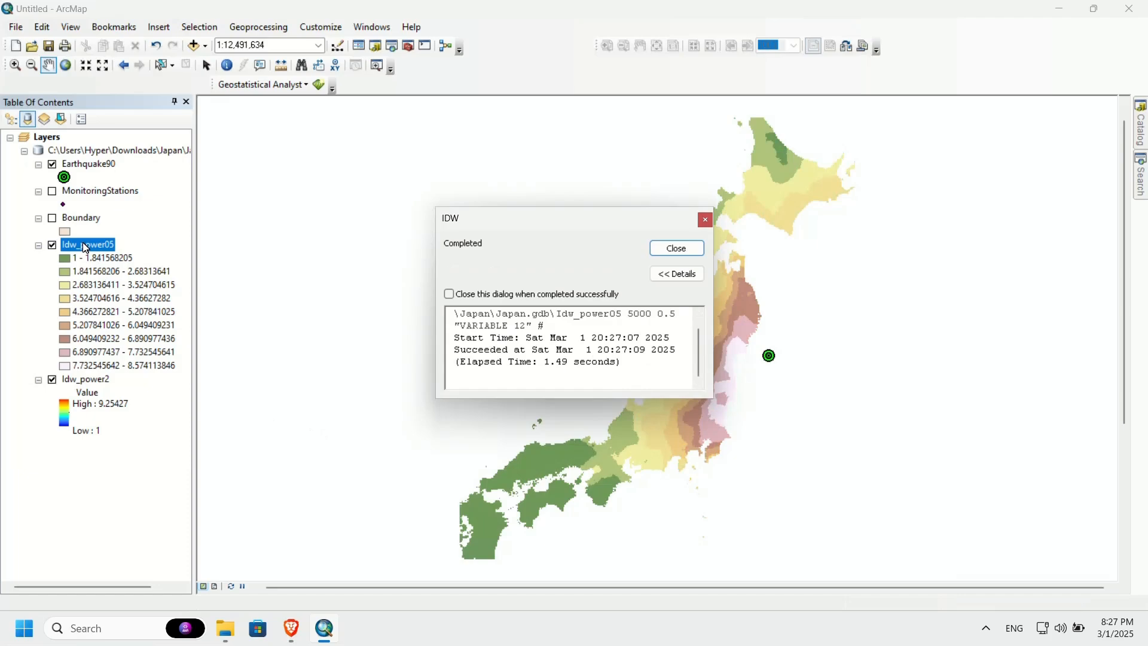
pyautogui.click(666, 247)
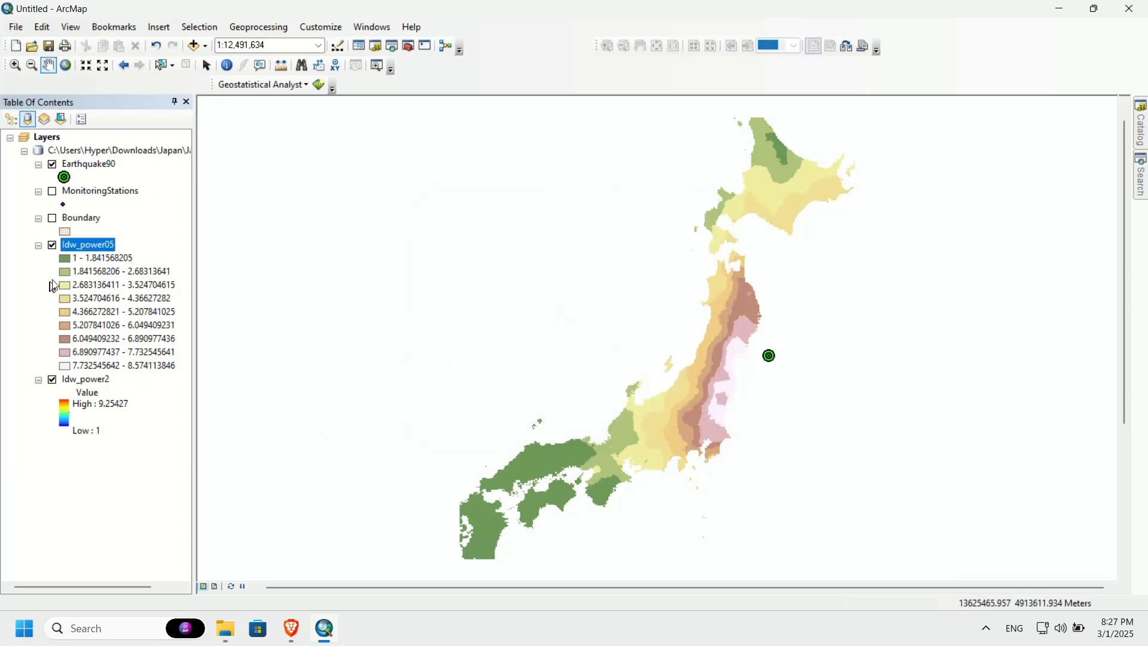
# Step: Symbolize Idw_power05 as Stretched with the inverted Spectrum-Full Bright color ramp, choosing the ramp by name
pyautogui.doubleClick(87, 245)
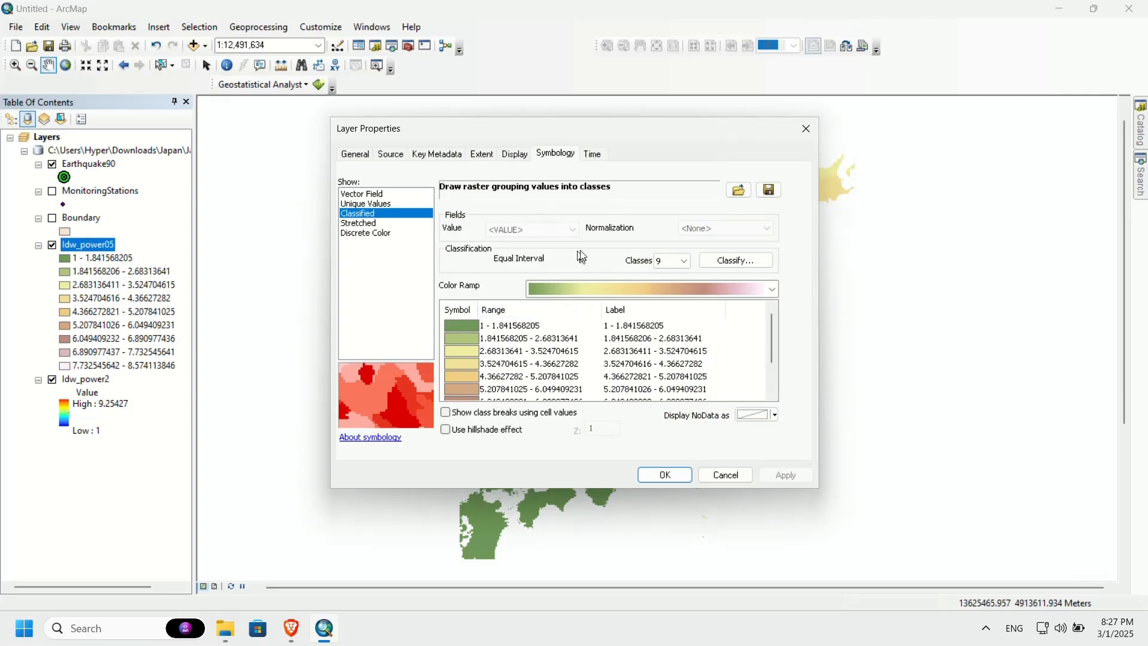
pyautogui.click(366, 223)
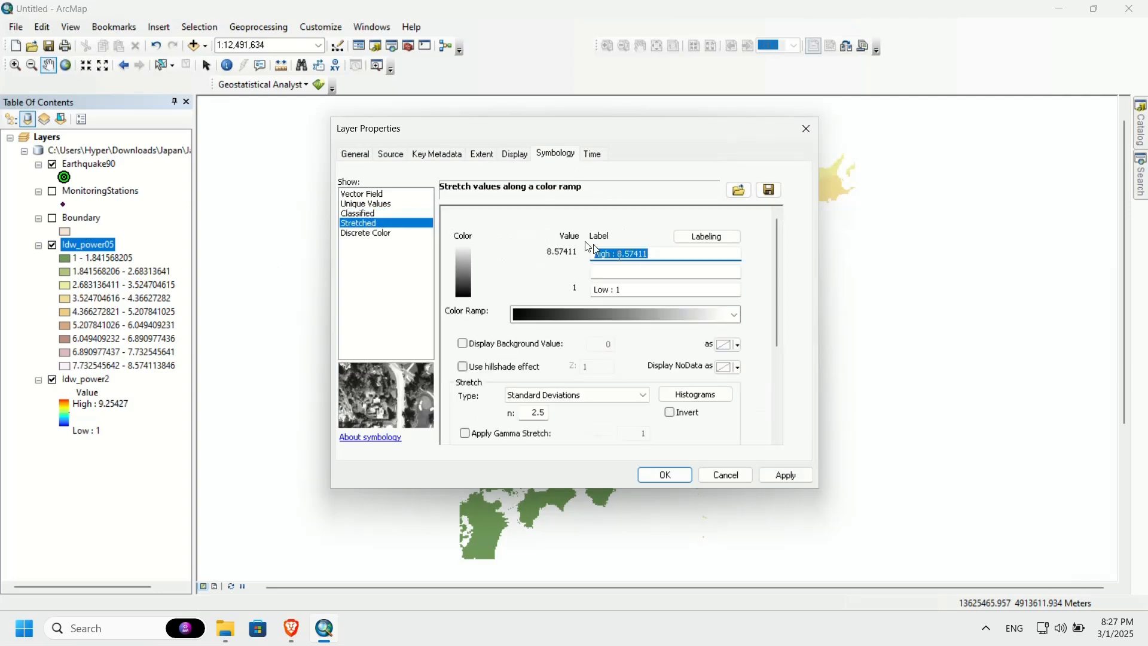
pyautogui.rightClick(643, 313)
pyautogui.click(665, 325)
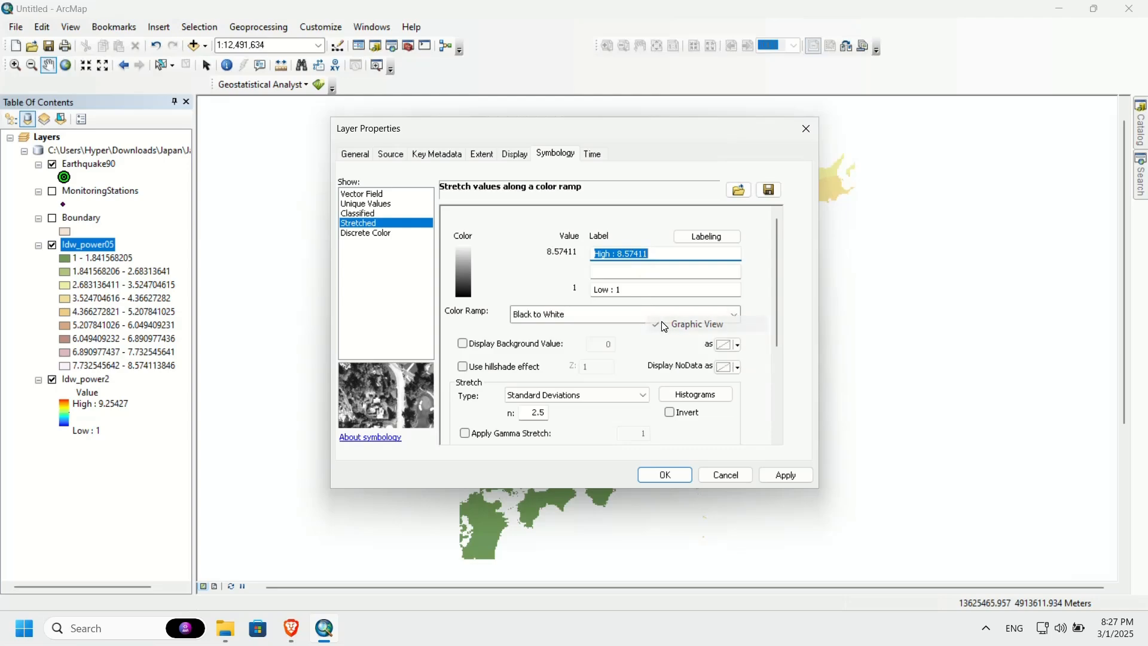
pyautogui.click(643, 316)
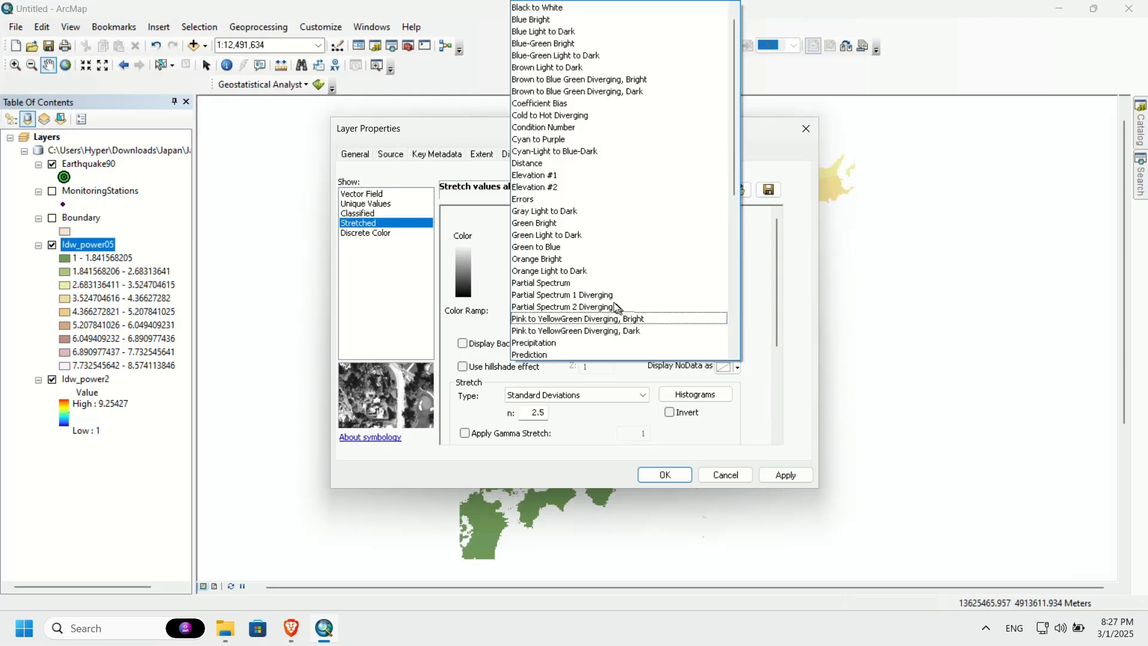
pyautogui.scroll(-5, 618, 308)
pyautogui.click(557, 243)
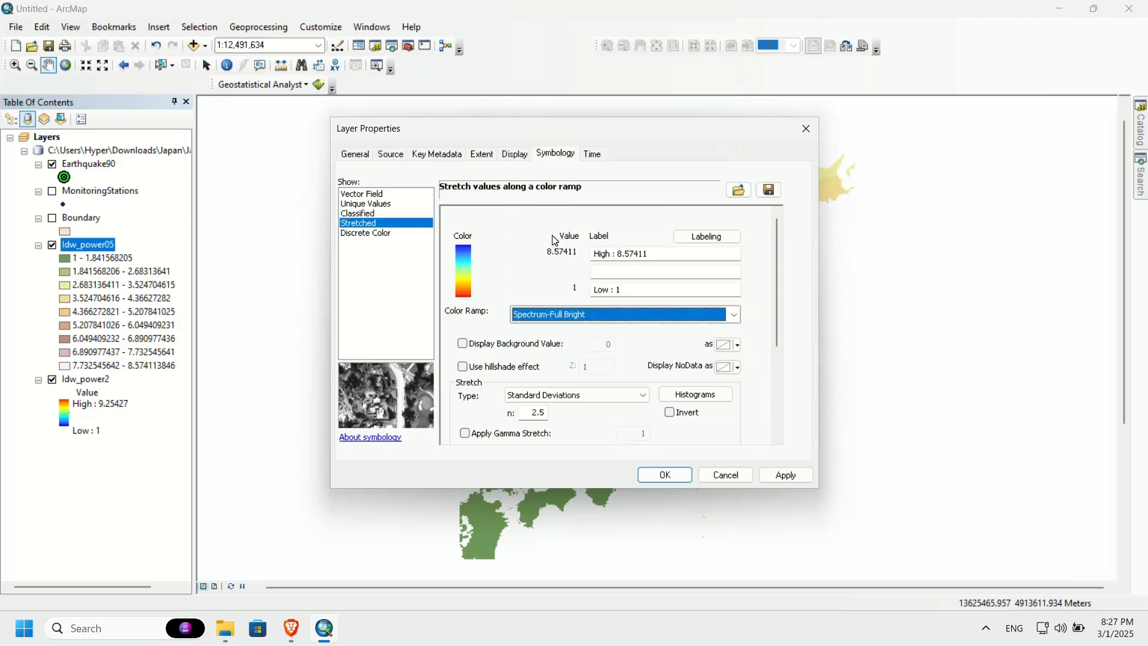
pyautogui.click(670, 413)
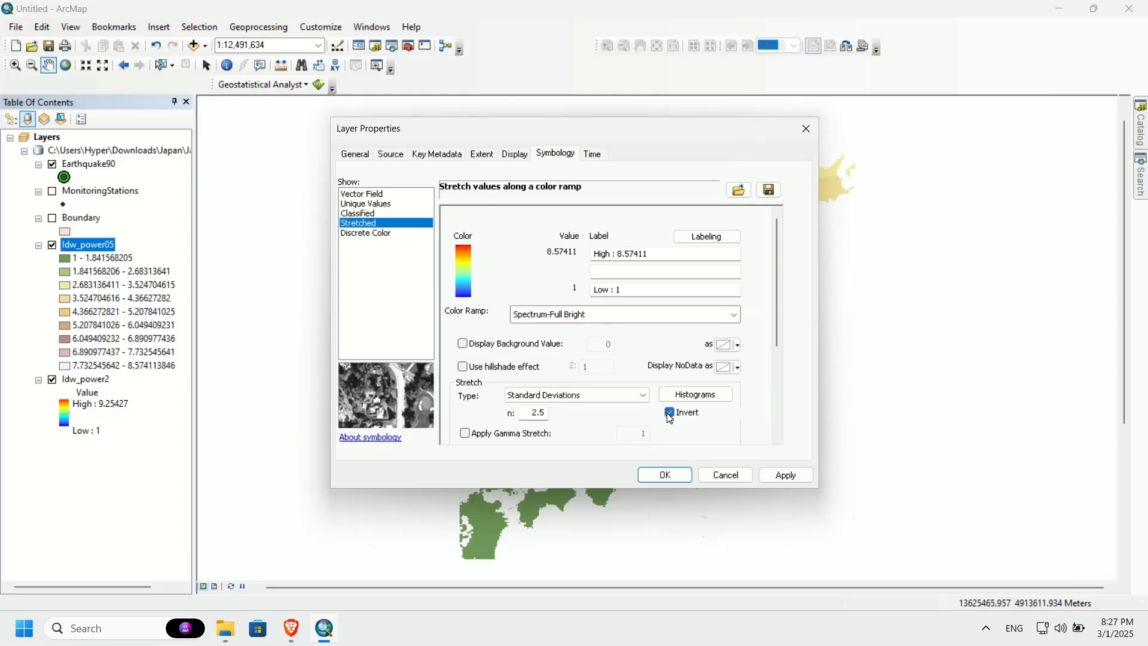
pyautogui.click(669, 476)
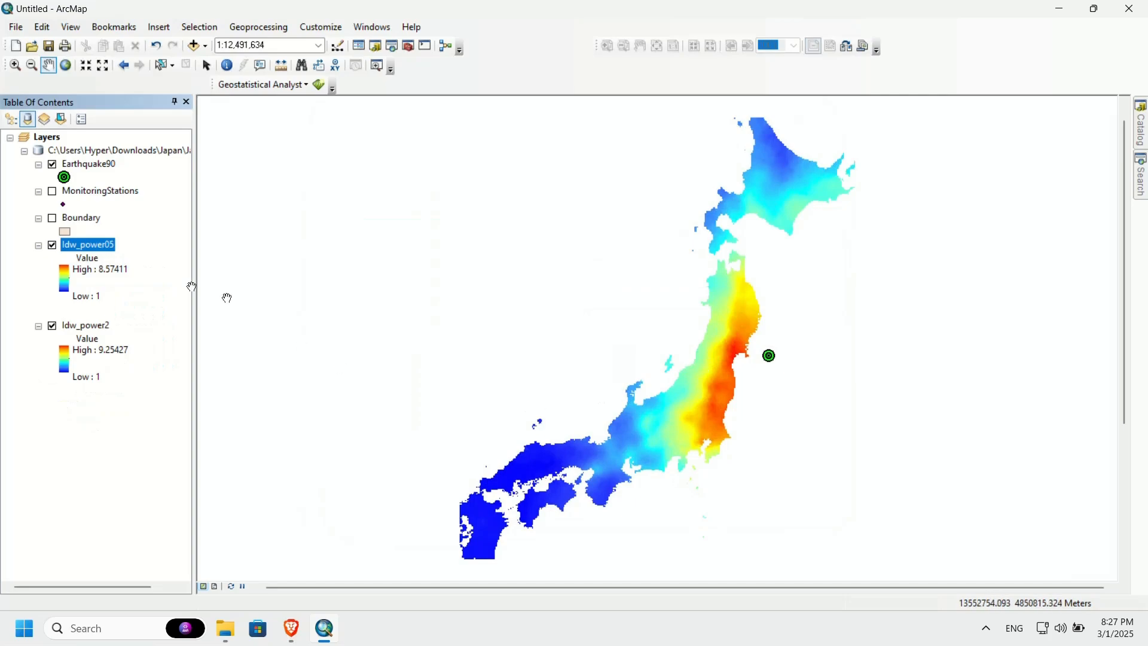
# Step: Toggle the visibility of Idw_power05 to compare it with Idw_power2, leaving Idw_power05 turned off
pyautogui.click(53, 246)
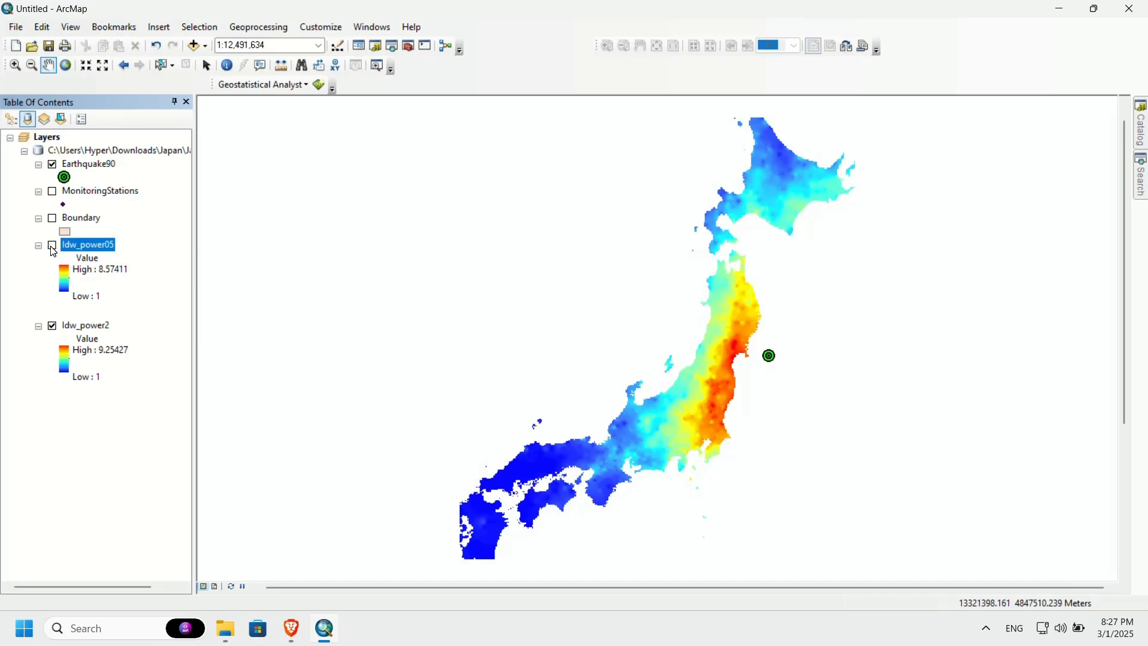
pyautogui.click(53, 246)
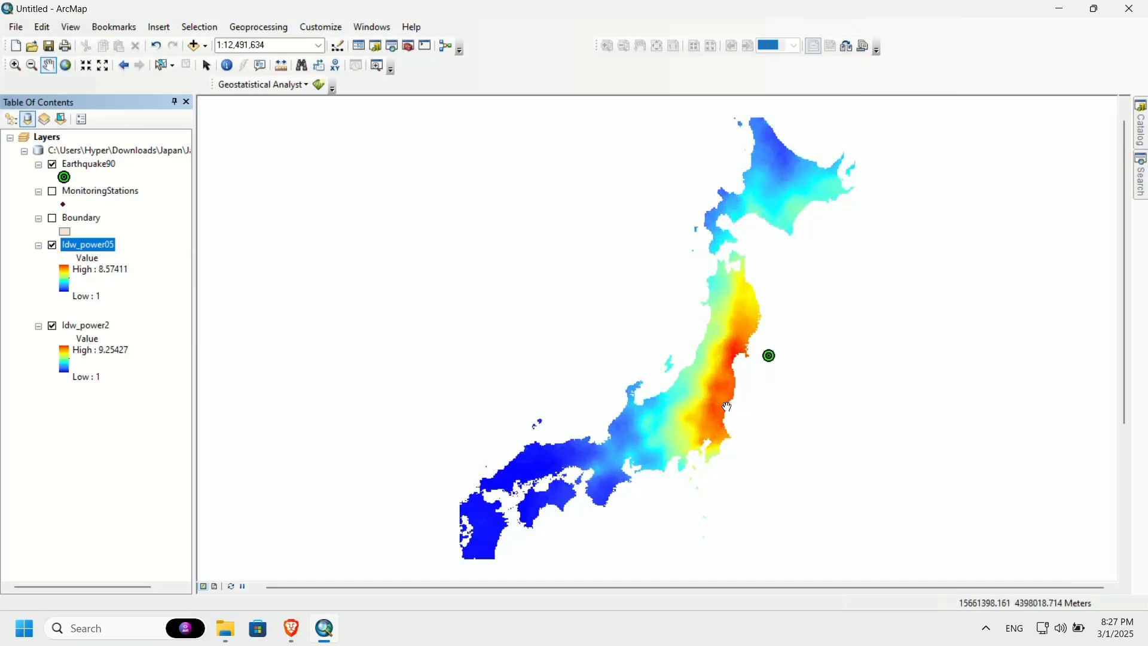
pyautogui.click(53, 245)
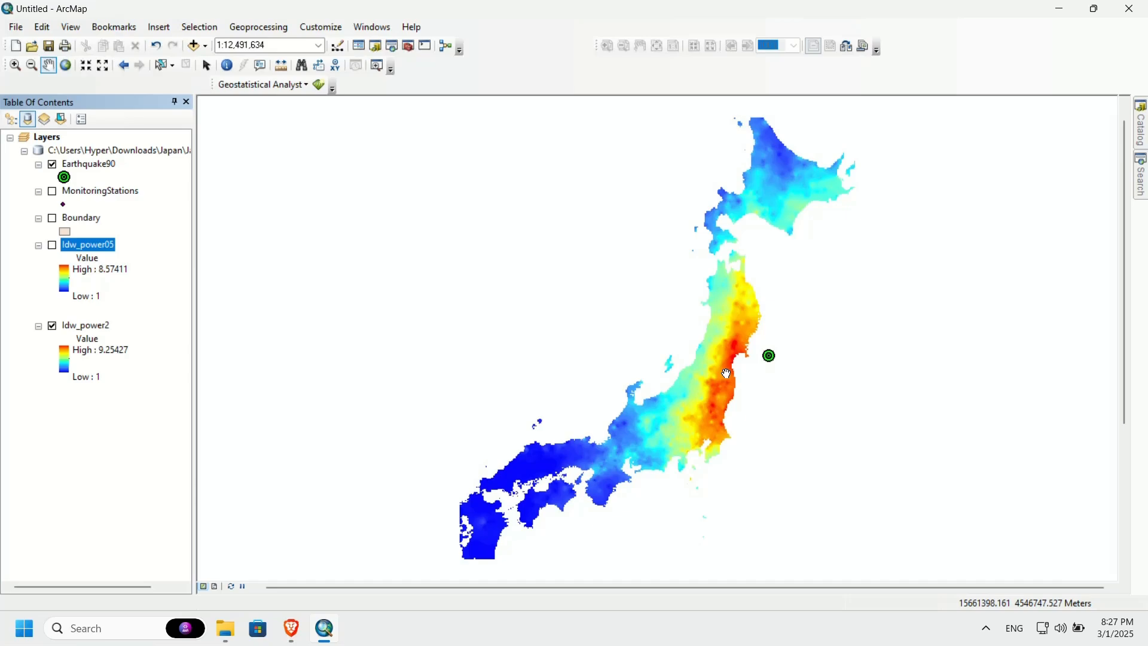
# Step: Turn Idw_power05 back on, open the IDW (Spatial Analyst) tool and set MonitoringStations as the input point features
pyautogui.click(53, 246)
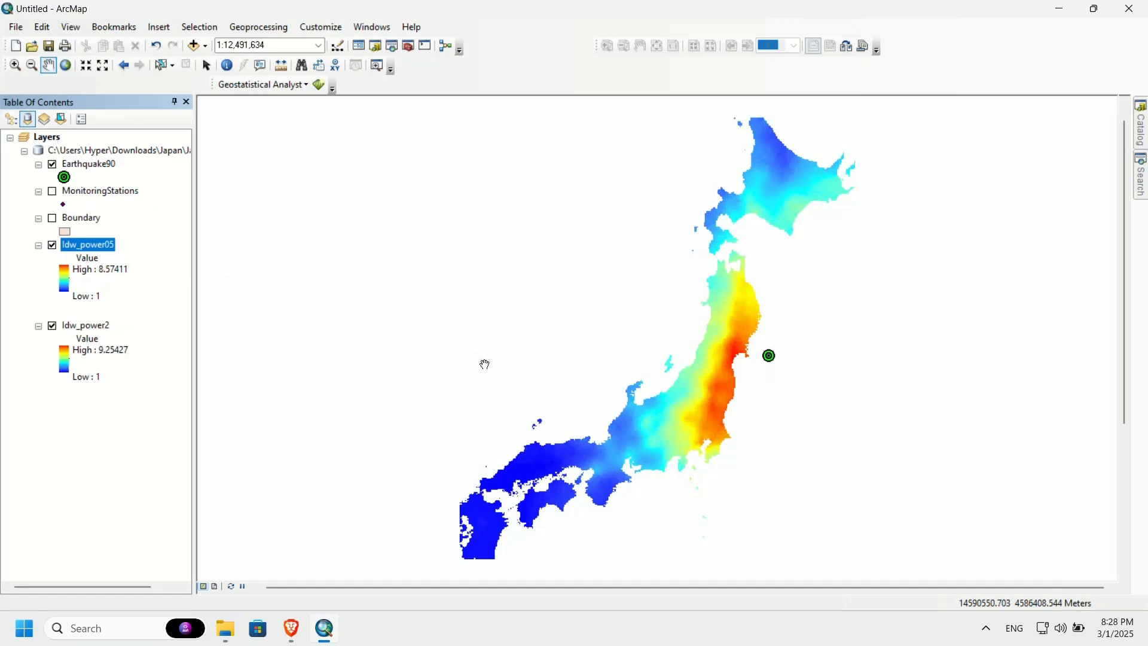
pyautogui.click(1141, 180)
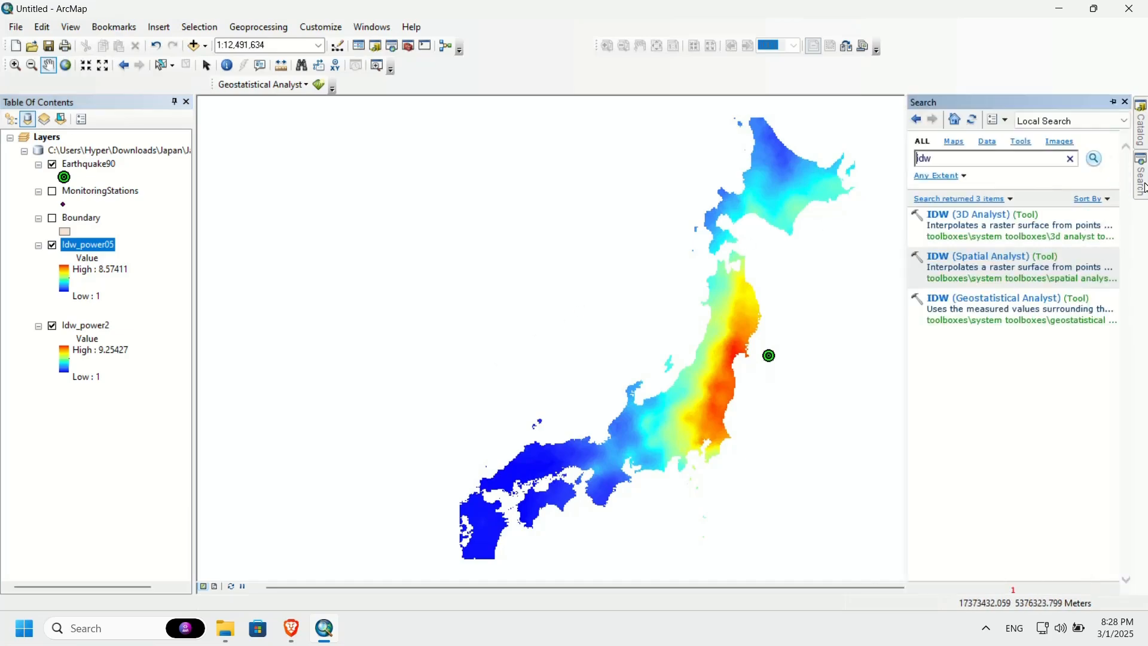
pyautogui.click(938, 256)
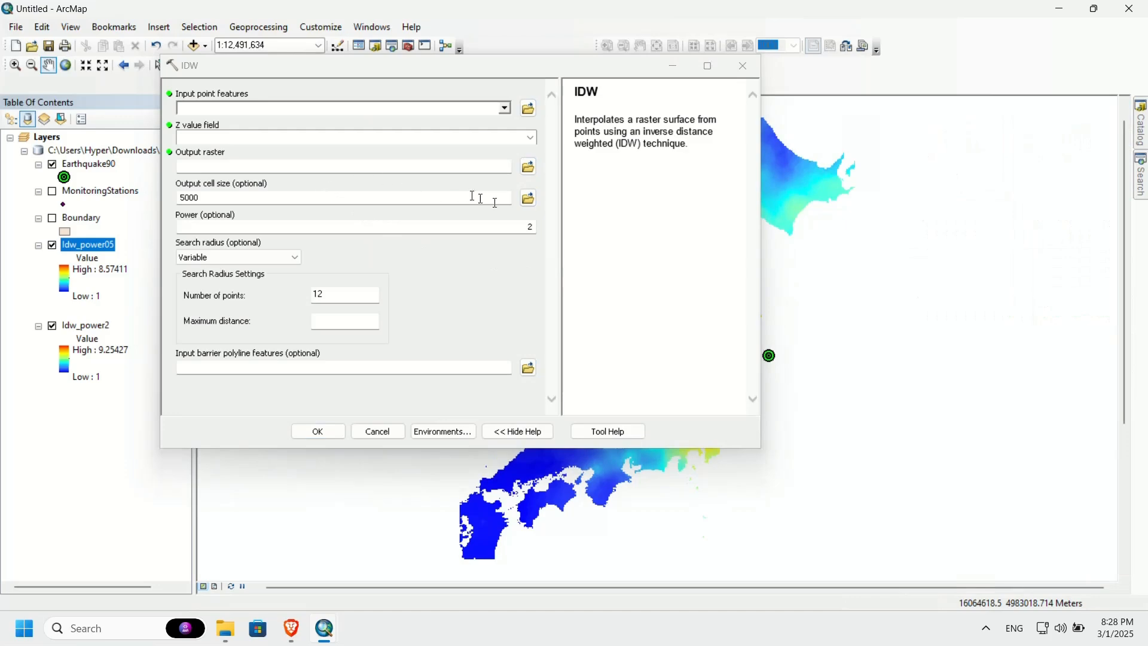
pyautogui.click(505, 109)
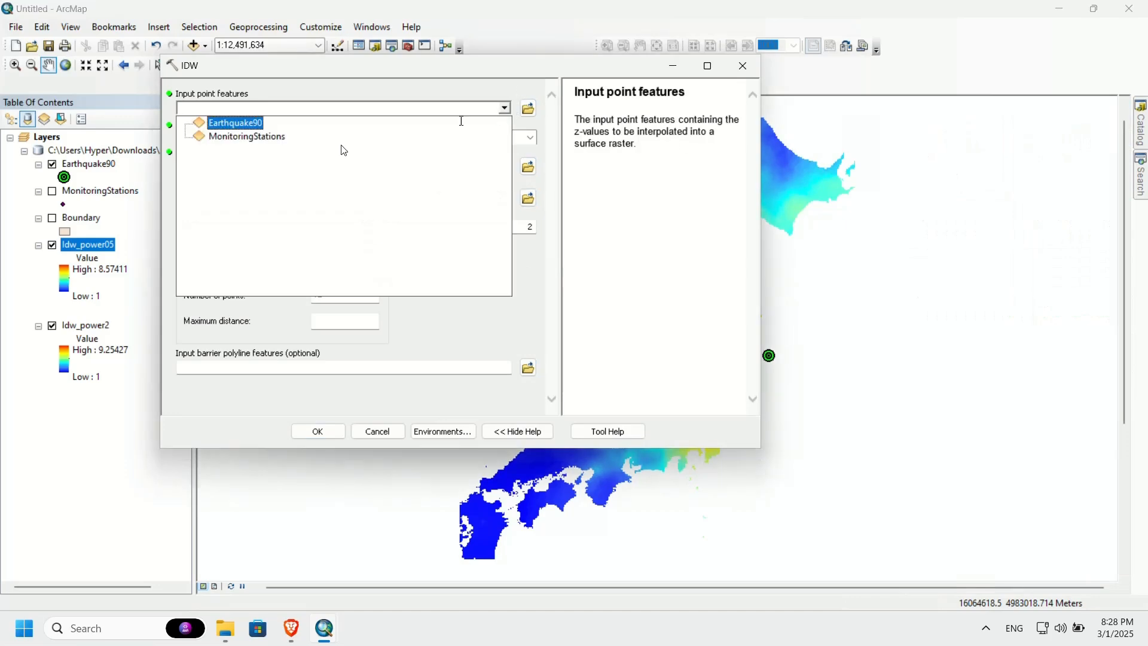
pyautogui.click(271, 135)
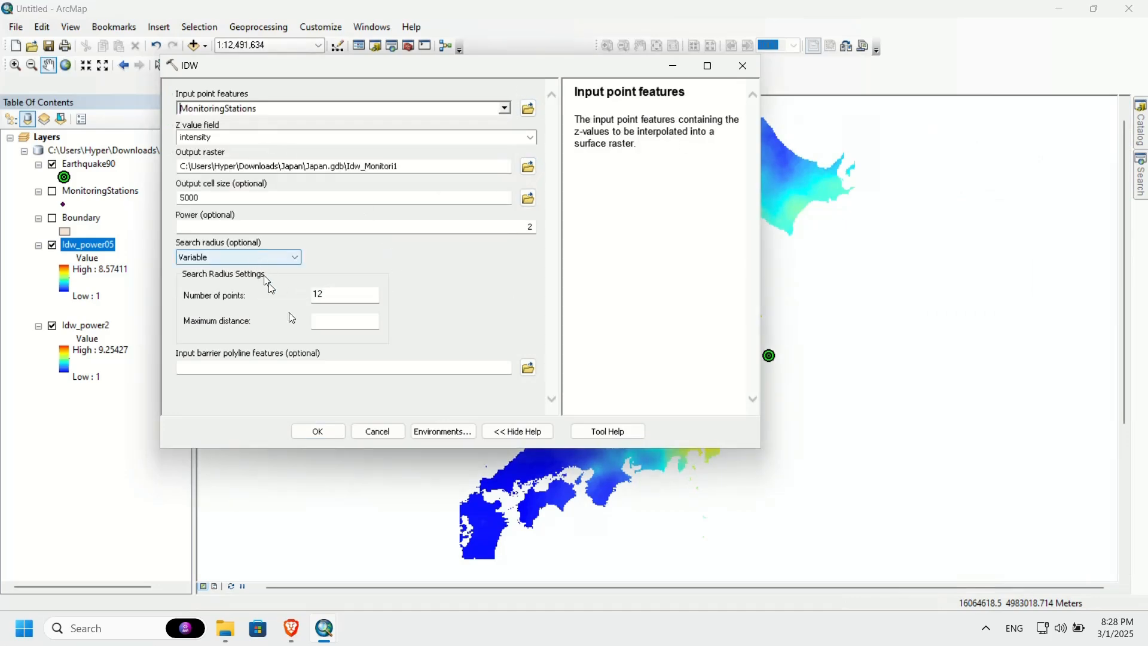
# Step: Look up the settings of Step 6, Limit the Search Radius in IDW, in the Geonity guide in Brave and return to ArcMap
pyautogui.click(352, 323)
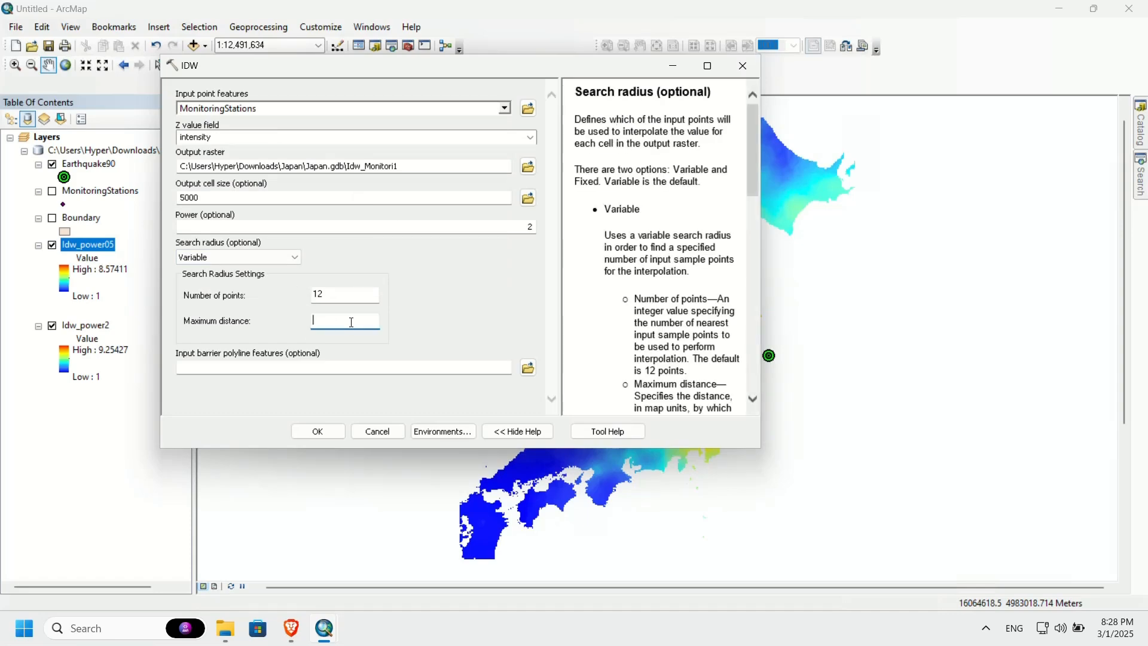
pyautogui.hotkey('alt', 'Tab')
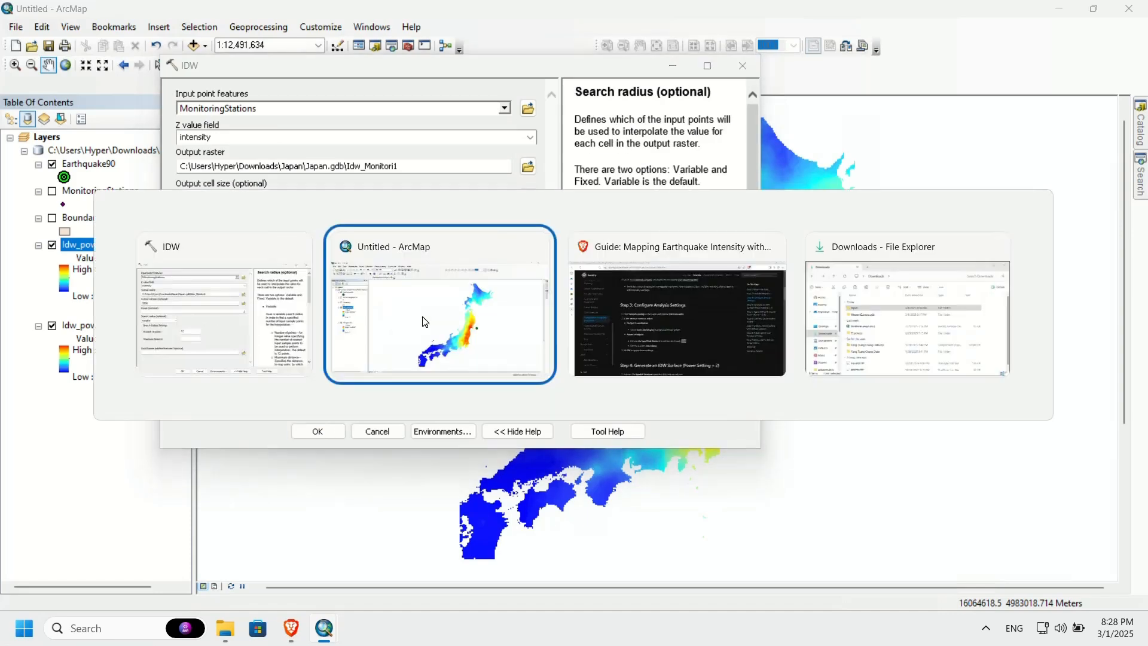
pyautogui.click(586, 343)
pyautogui.scroll(-5, 586, 343)
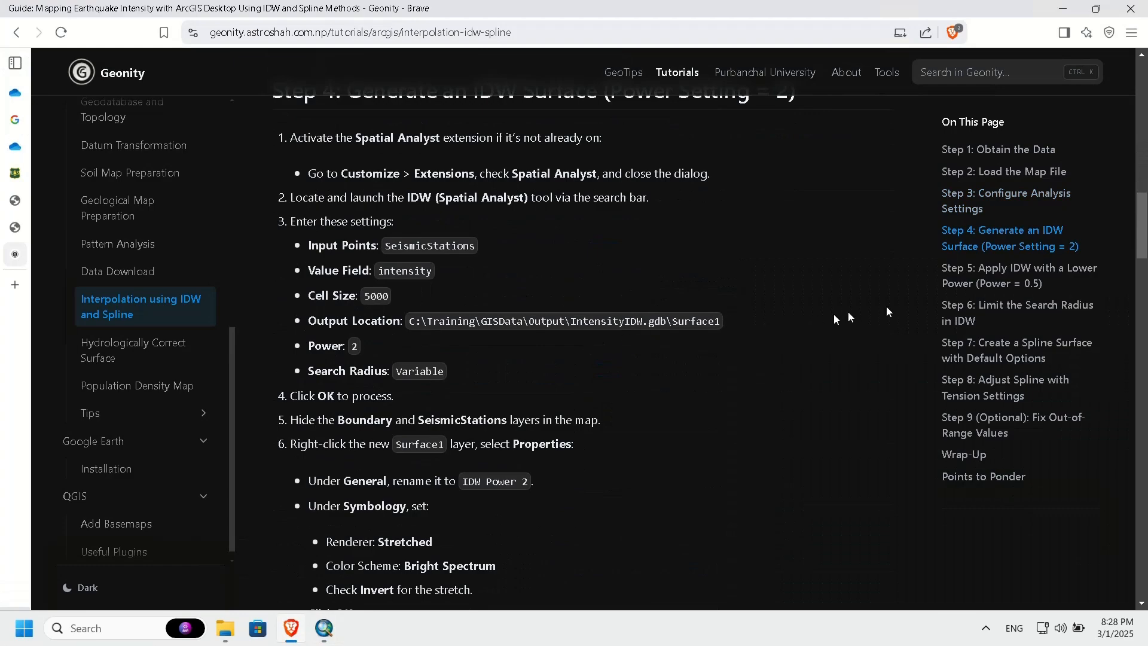
pyautogui.click(999, 319)
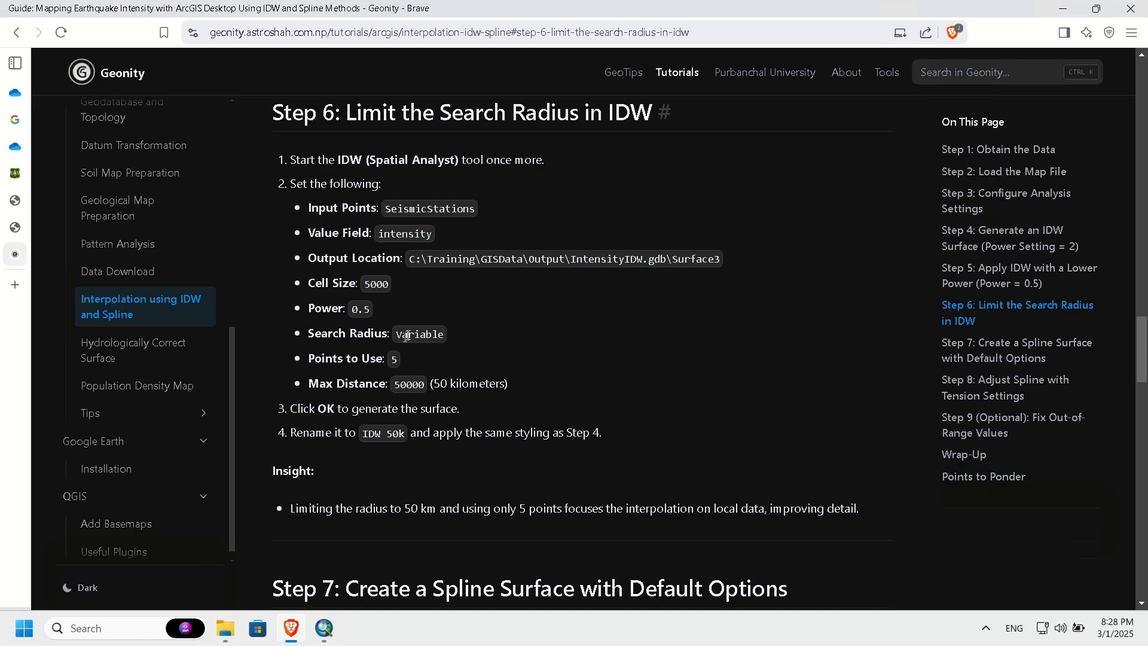
pyautogui.doubleClick(413, 386)
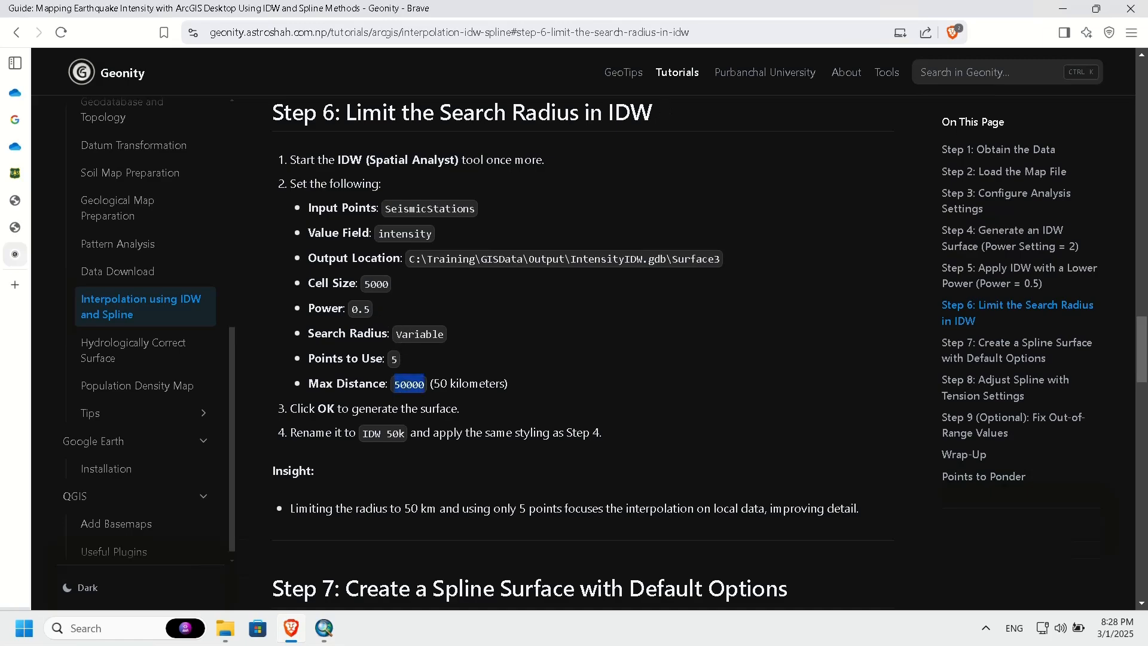
pyautogui.click(412, 385)
pyautogui.hotkey('alt', 'Tab')
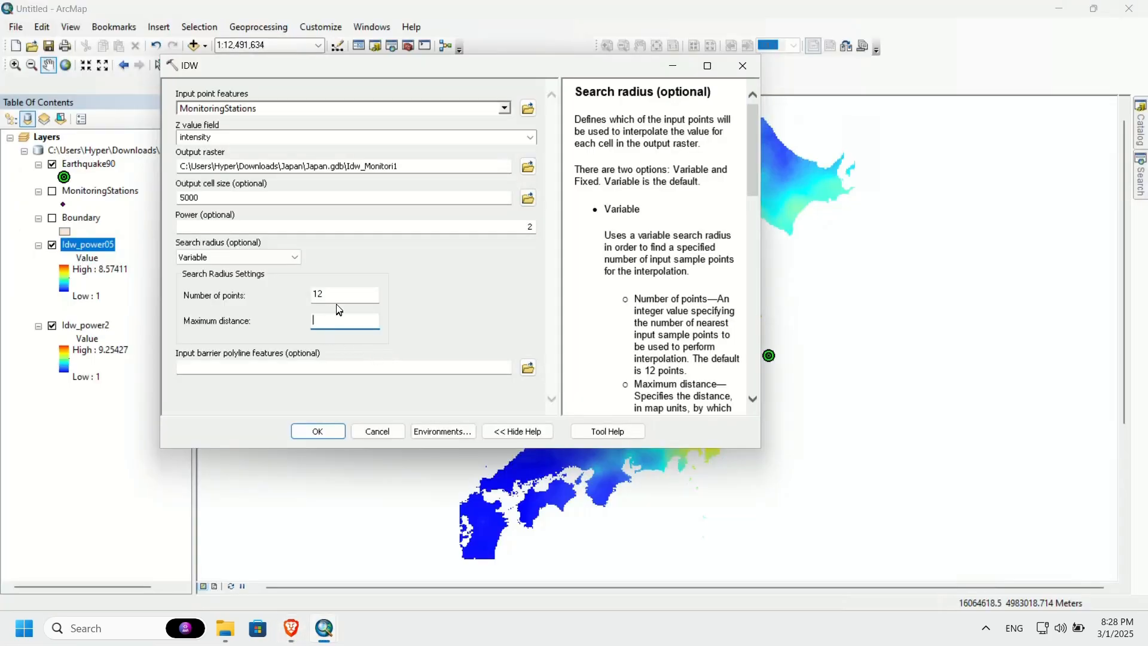
# Step: Limit the variable search radius to 5 points and a maximum distance of 50000
pyautogui.doubleClick(317, 294)
pyautogui.write('5')
pyautogui.click(323, 317)
pyautogui.write('50000')
pyautogui.click(279, 257)
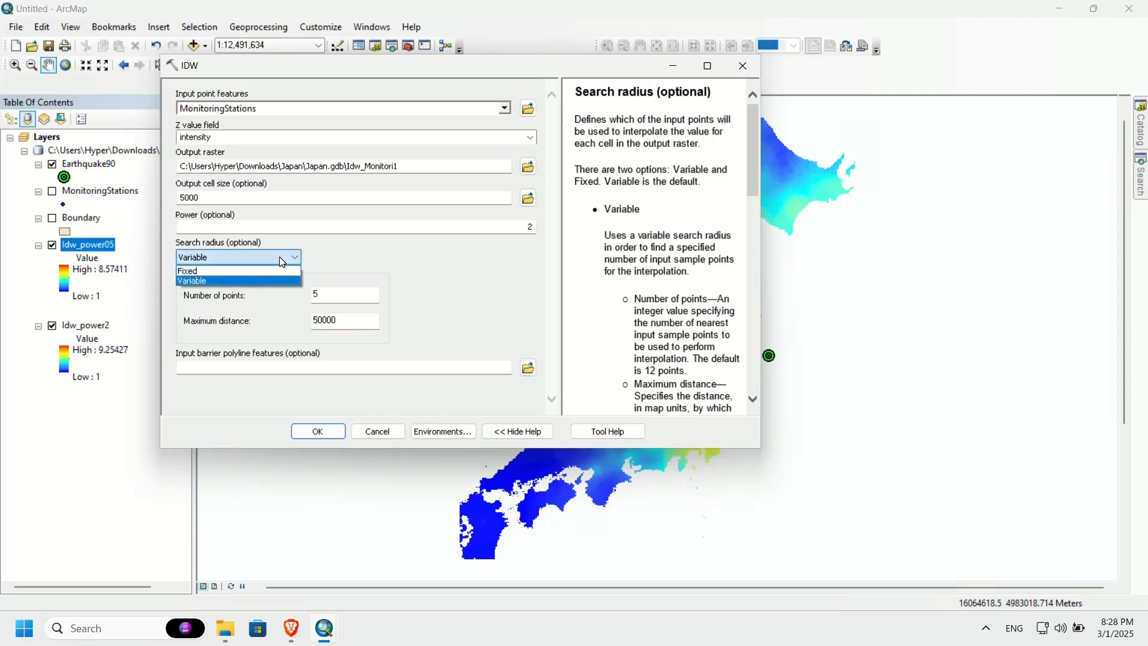
pyautogui.click(280, 262)
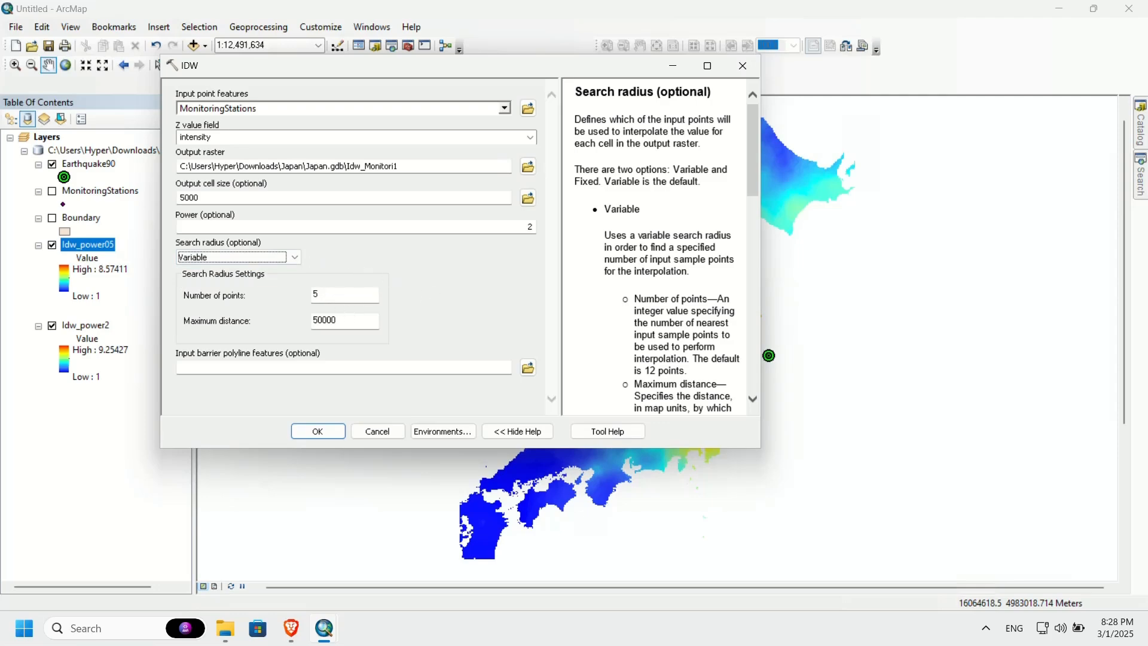
pyautogui.press('Tab')
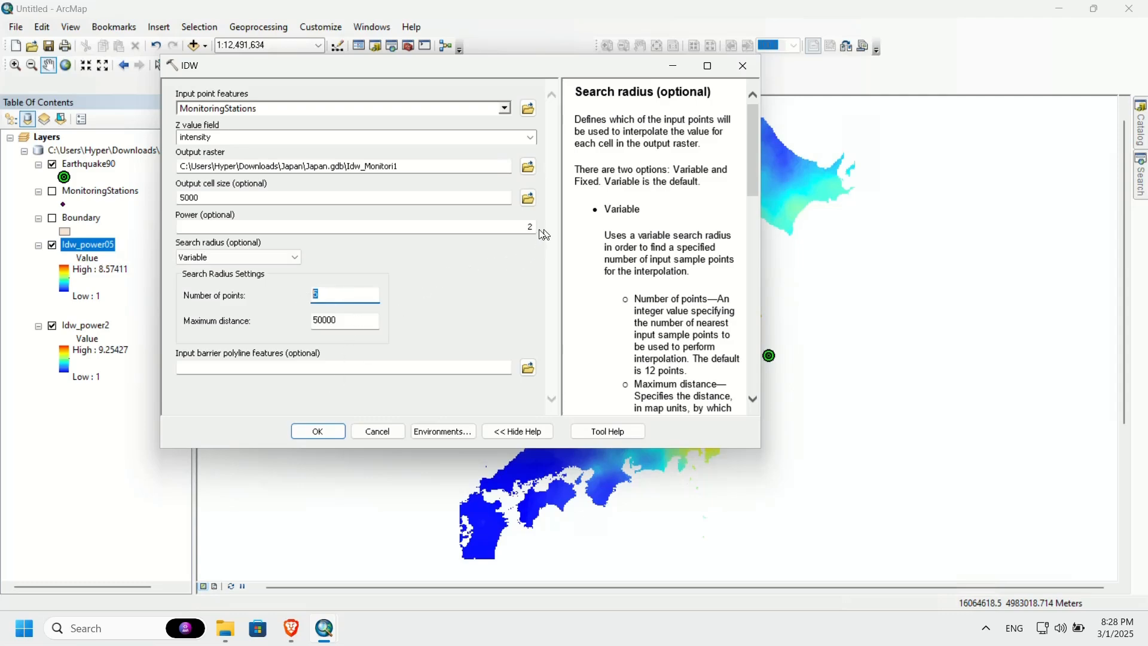
# Step: Recheck the guide's Step 6 settings and set the IDW power to 0.5
pyautogui.hotkey('alt', 'Tab')
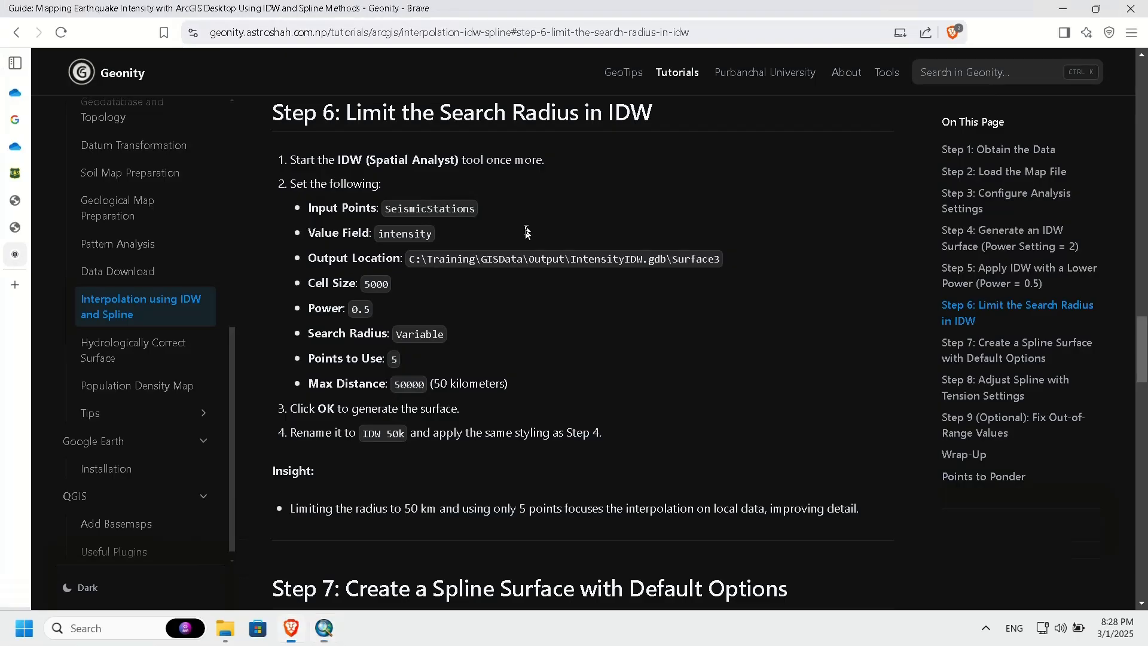
pyautogui.hotkey('alt', 'Tab')
pyautogui.doubleClick(531, 229)
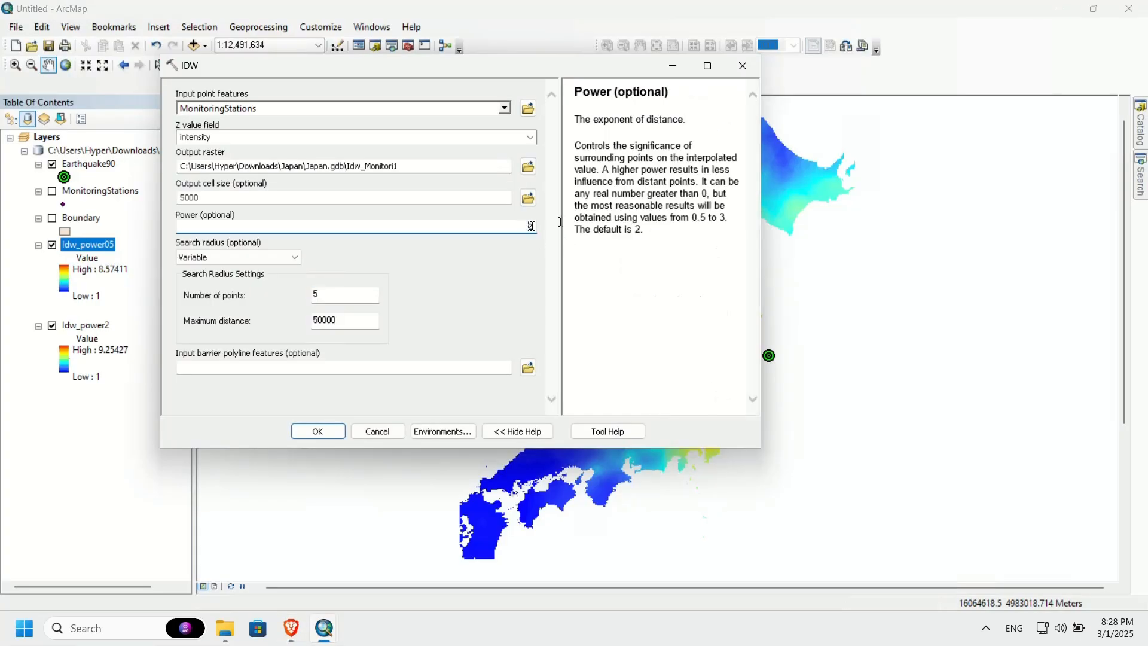
pyautogui.write('0.5')
# Step: Name the output raster Idw_50k in Japan.gdb, run the interpolation and close the completion dialog
pyautogui.click(367, 166)
pyautogui.moveTo(367, 167); pyautogui.dragTo(578, 174)
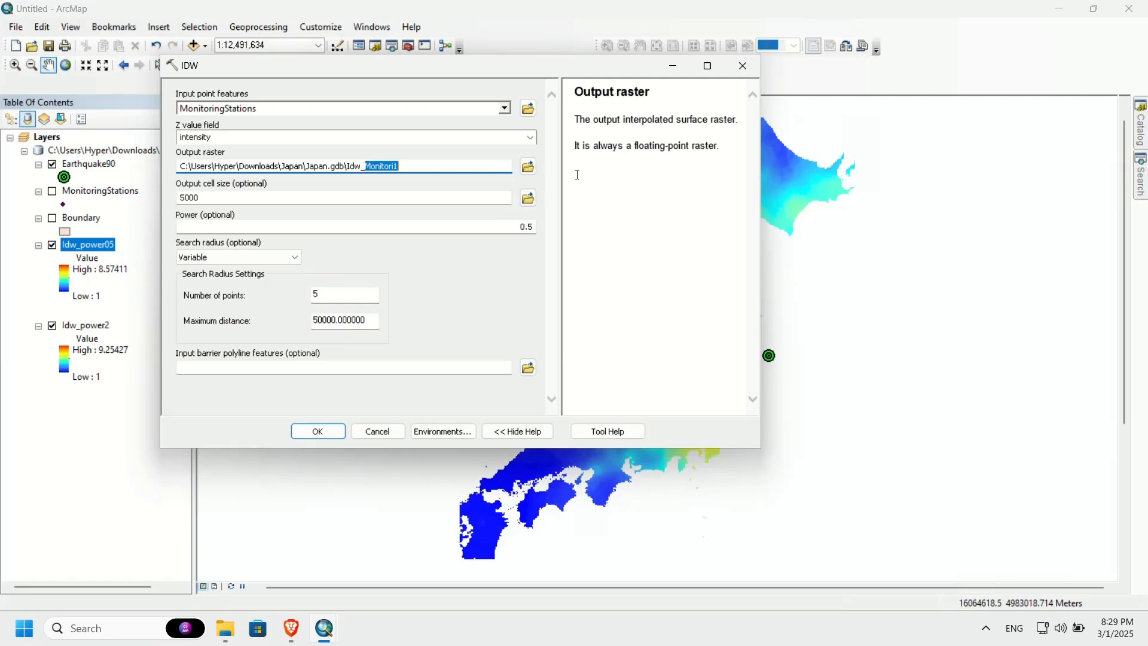
pyautogui.write('50k')
pyautogui.click(320, 428)
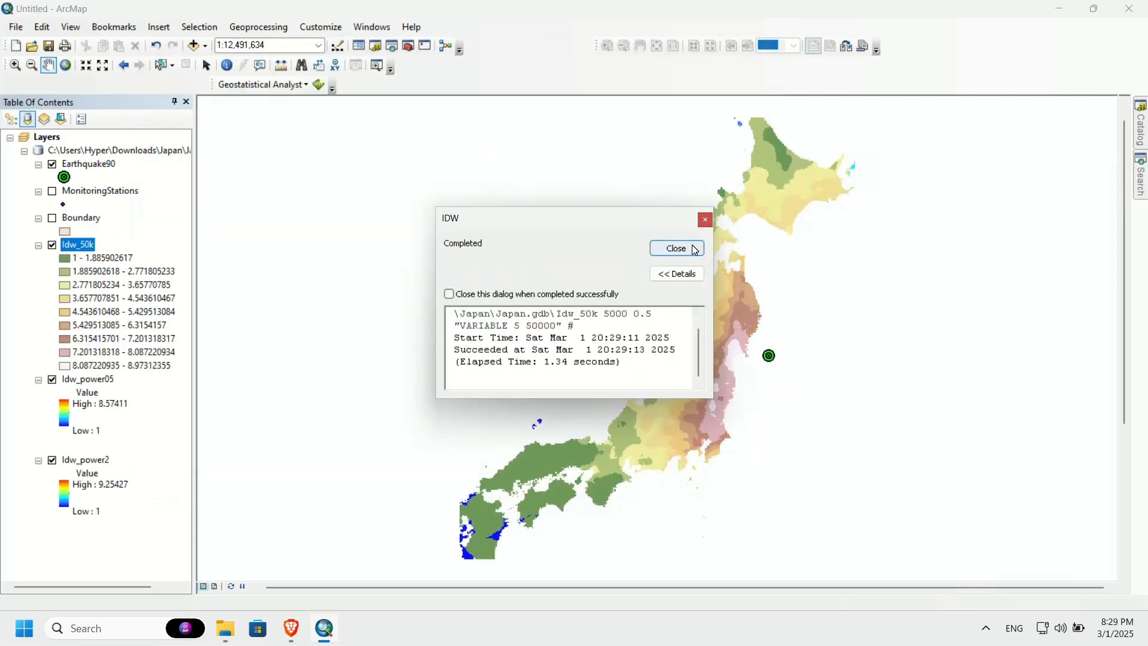
pyautogui.click(678, 249)
# Step: Symbolize Idw_50k as Stretched with the inverted Spectrum-Full Bright color ramp, choosing the ramp by name
pyautogui.click(66, 245)
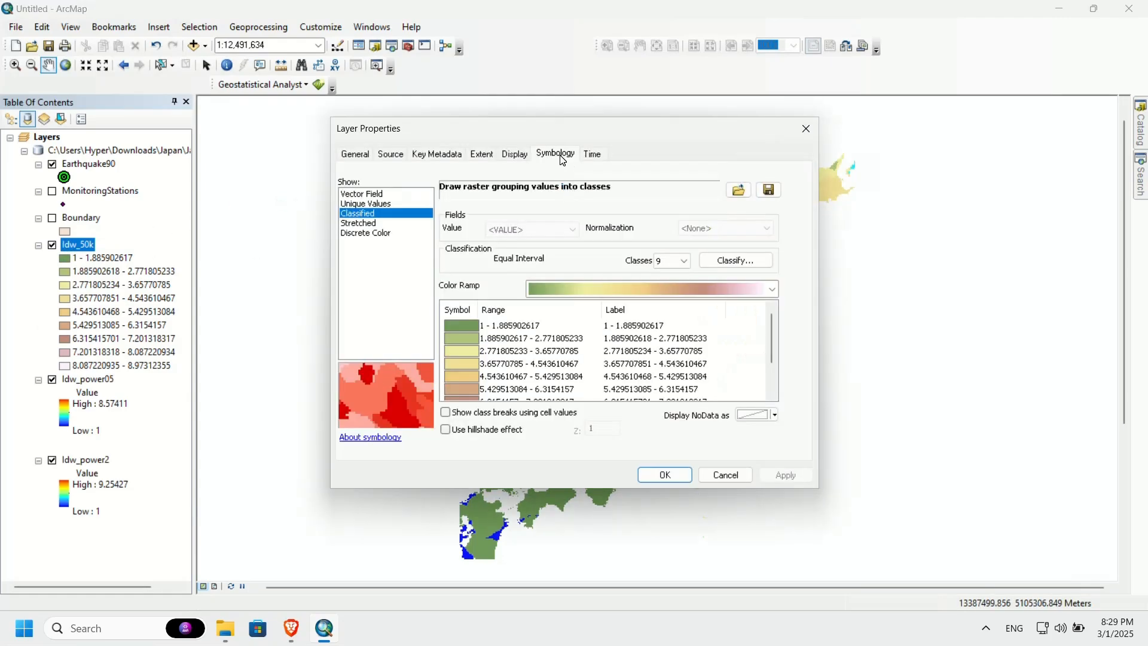
pyautogui.click(391, 223)
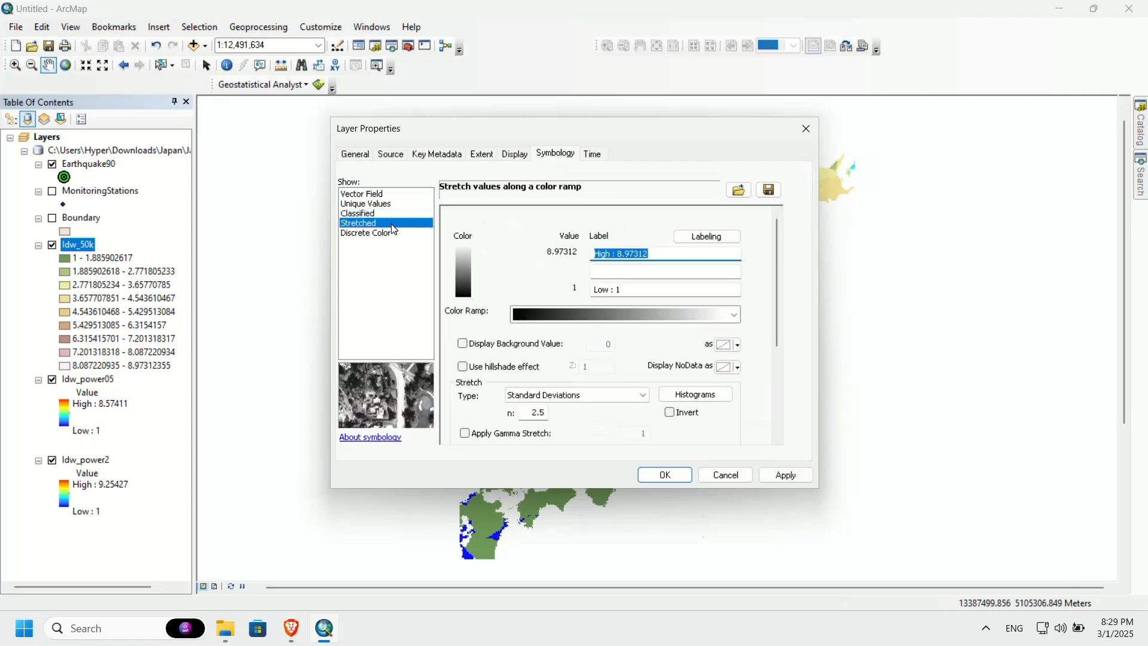
pyautogui.rightClick(665, 323)
pyautogui.click(674, 330)
pyautogui.click(640, 316)
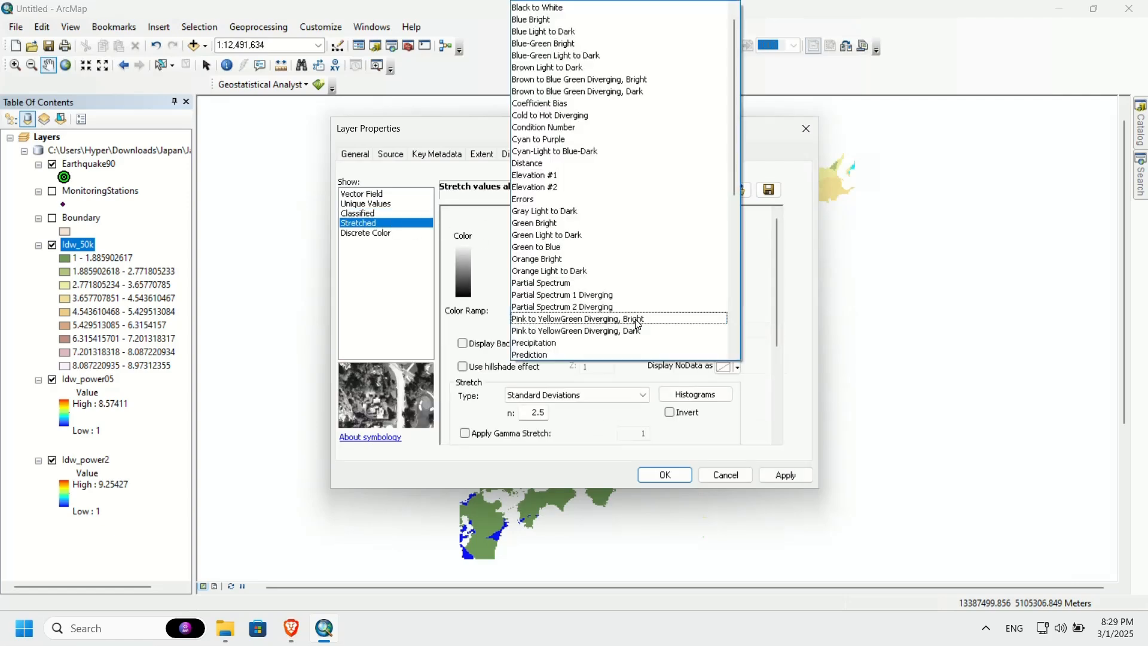
pyautogui.scroll(-9, 637, 324)
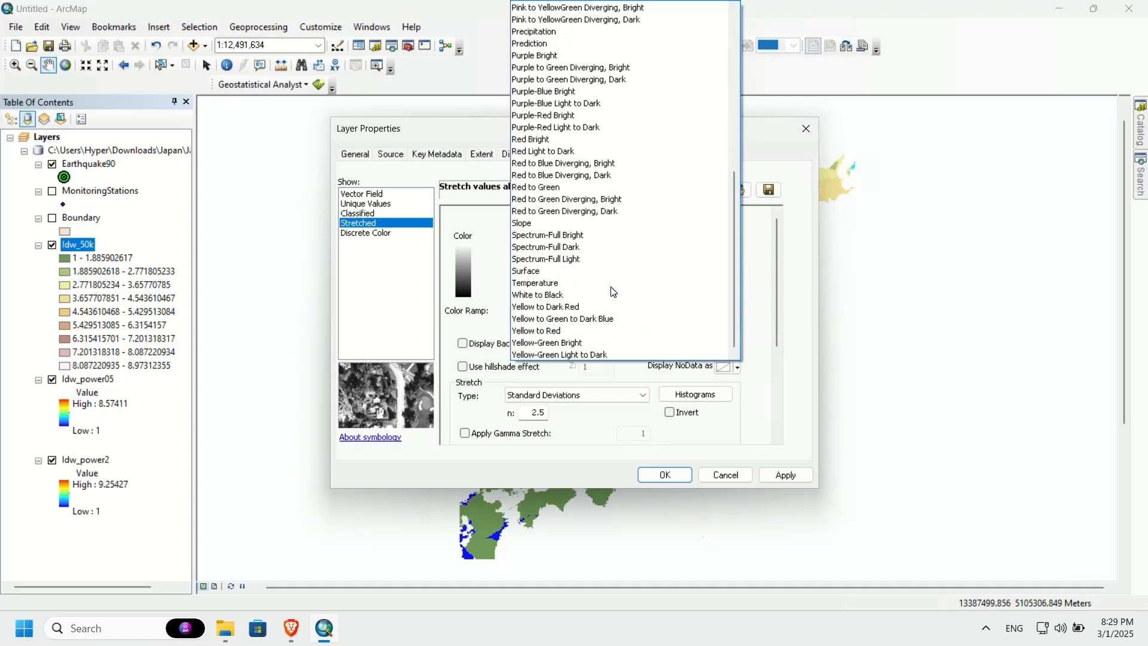
pyautogui.click(562, 239)
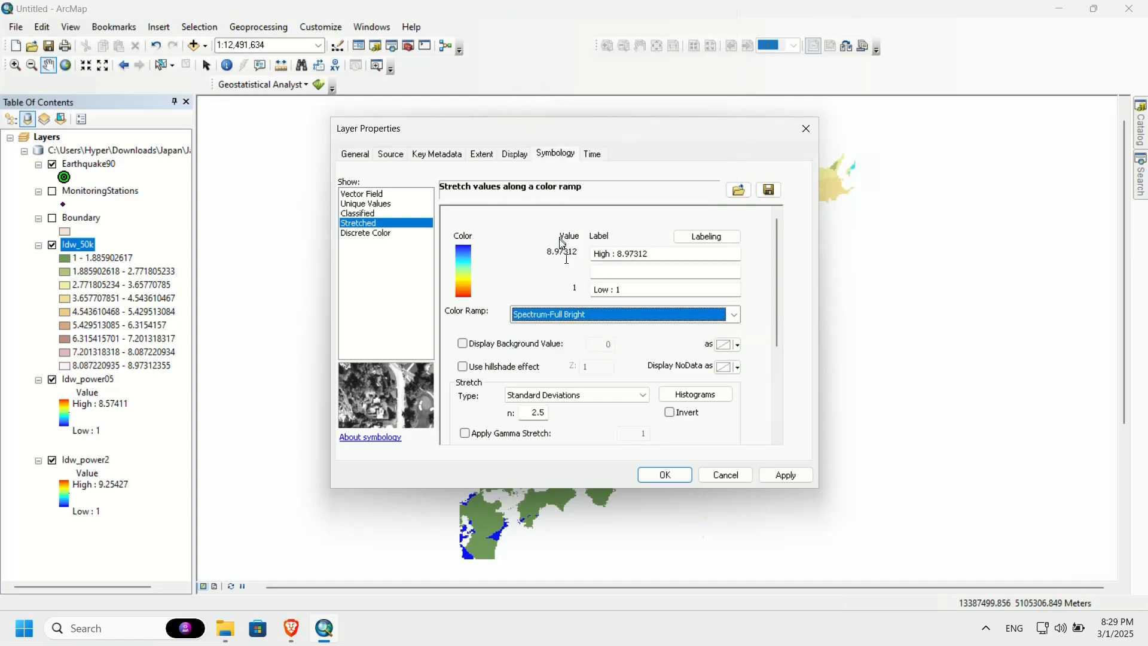
pyautogui.click(672, 416)
pyautogui.click(666, 475)
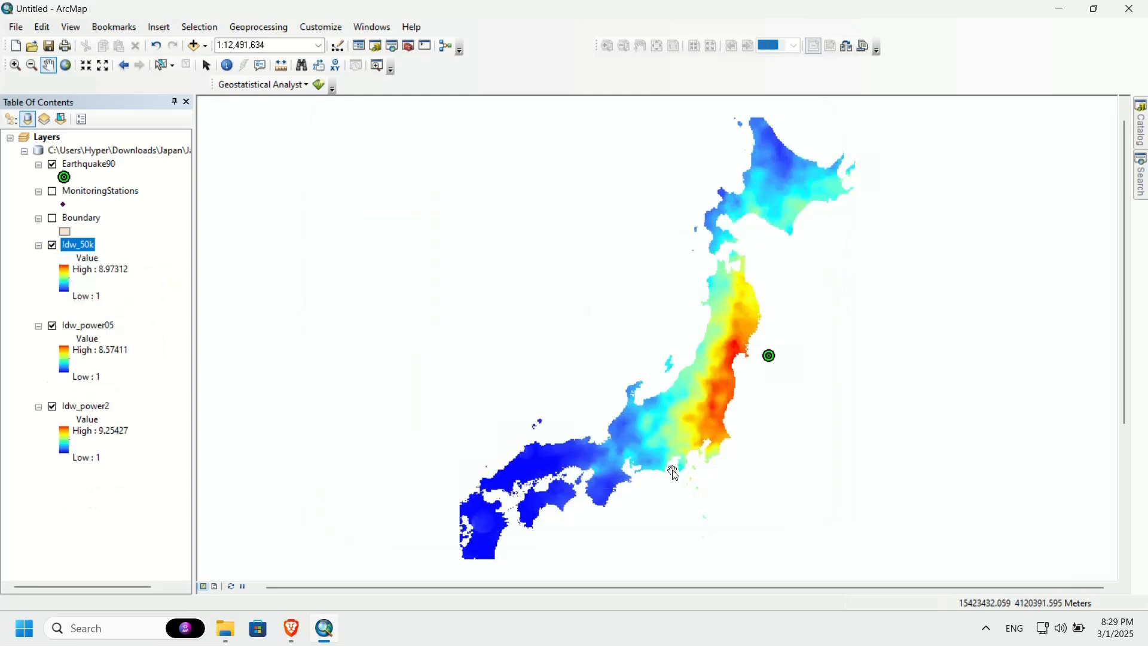
# Step: Toggle the visibility of Idw_50k and Idw_power05 to compare the three IDW surfaces, leaving all of them turned on
pyautogui.click(52, 246)
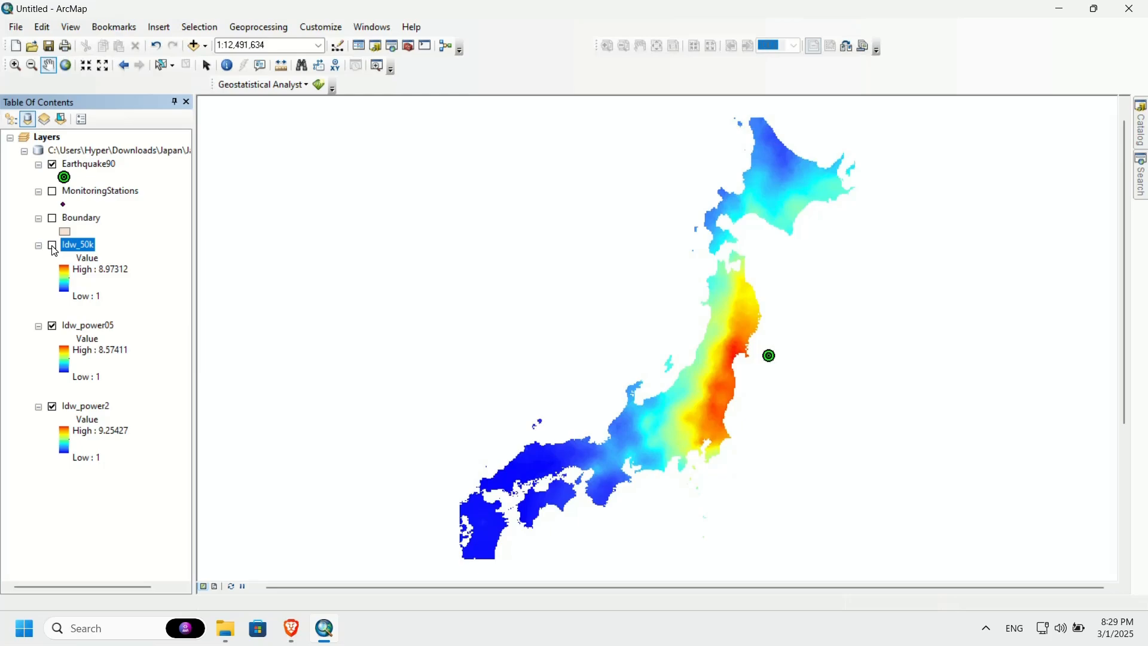
pyautogui.click(53, 248)
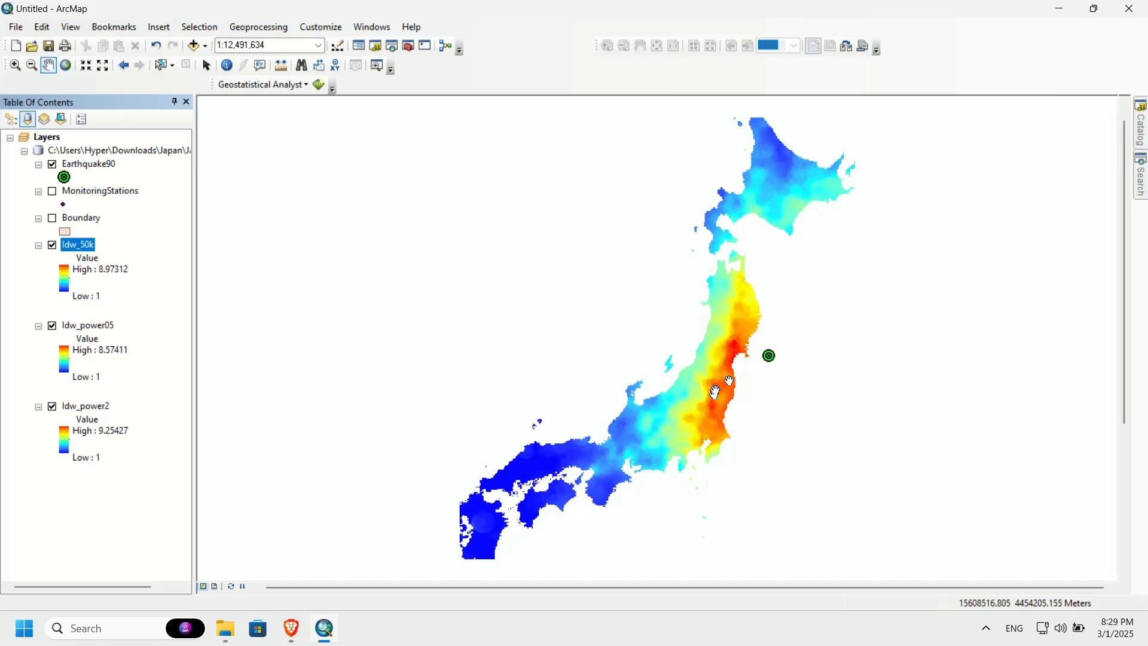
pyautogui.click(52, 326)
pyautogui.click(53, 246)
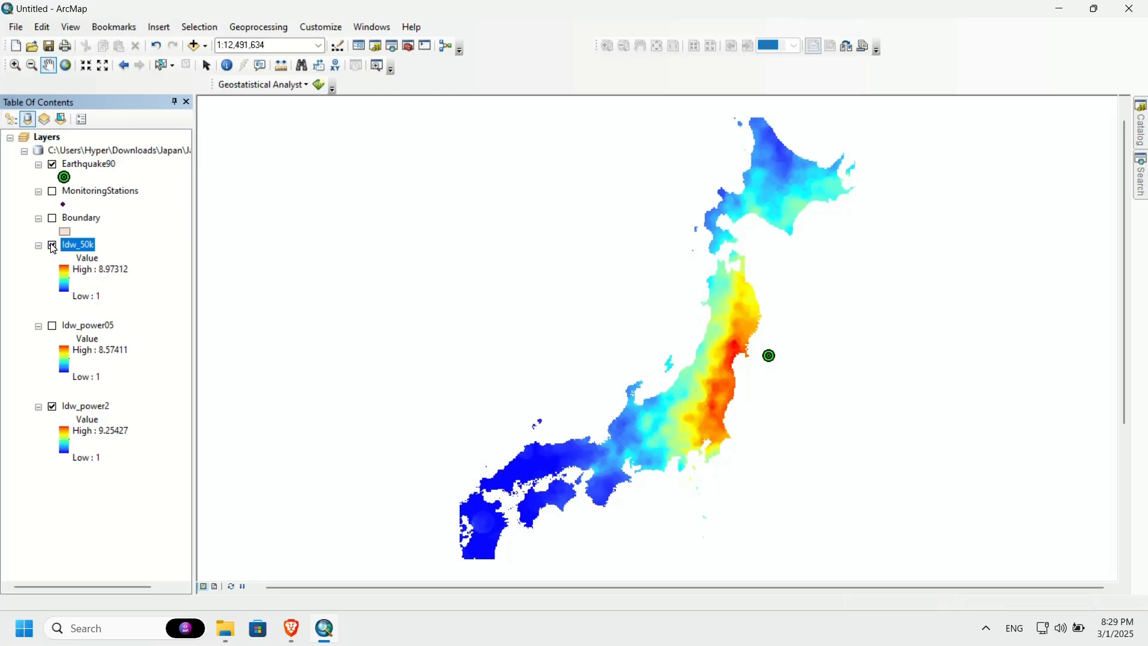
pyautogui.click(52, 246)
pyautogui.click(53, 246)
pyautogui.click(53, 246)
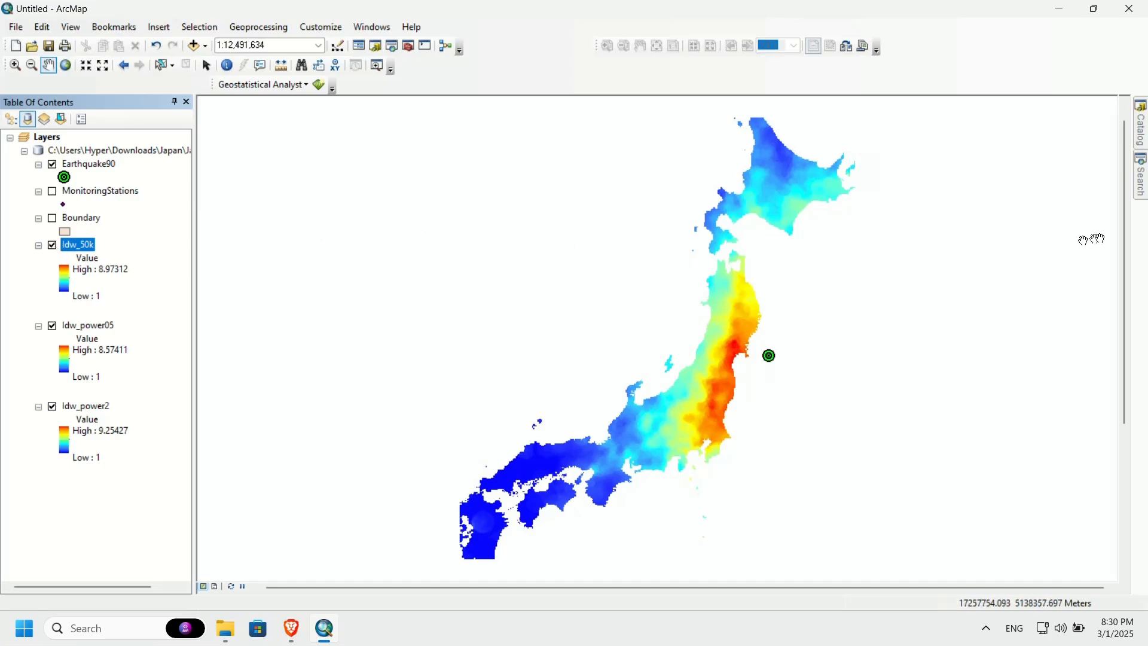
# Step: Search the geoprocessing tools for spline
pyautogui.click(1139, 198)
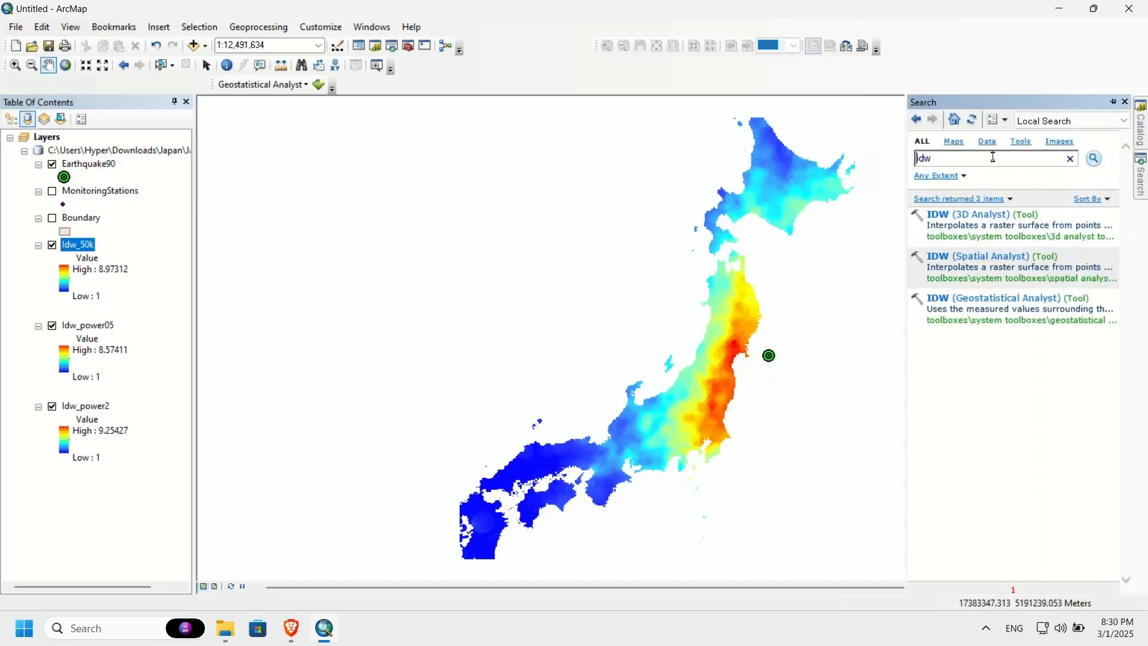
pyautogui.doubleClick(924, 158)
pyautogui.write('spline')
pyautogui.press('Return')
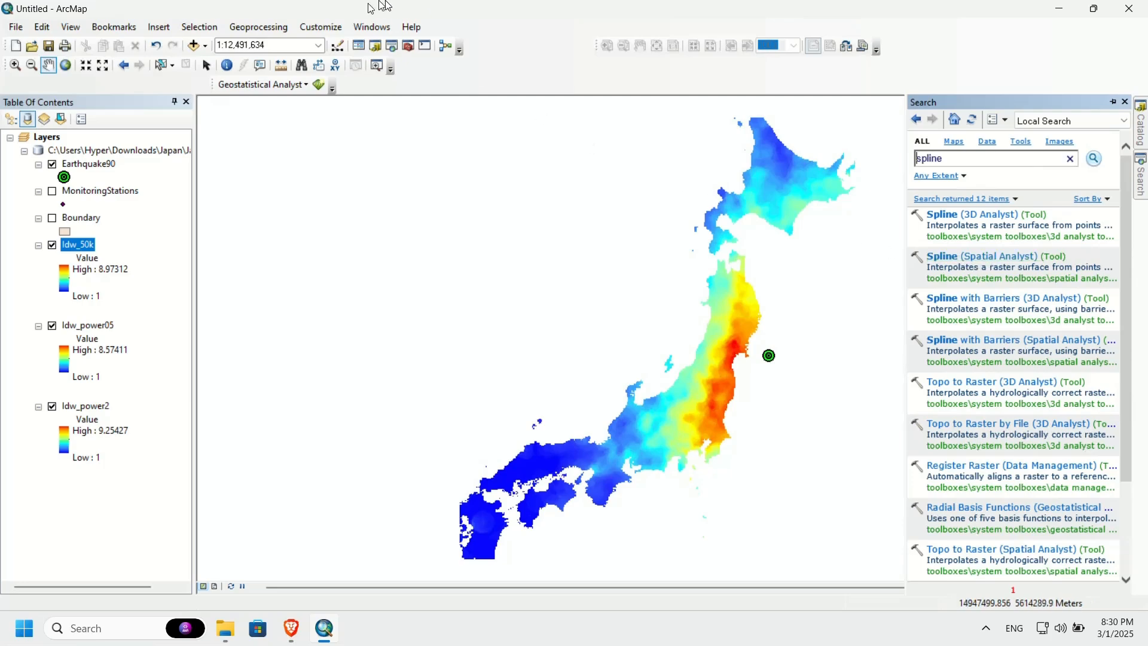
# Step: Check in the extensions list which analysis extensions are enabled, including Spatial Analyst, and close it
pyautogui.click(307, 30)
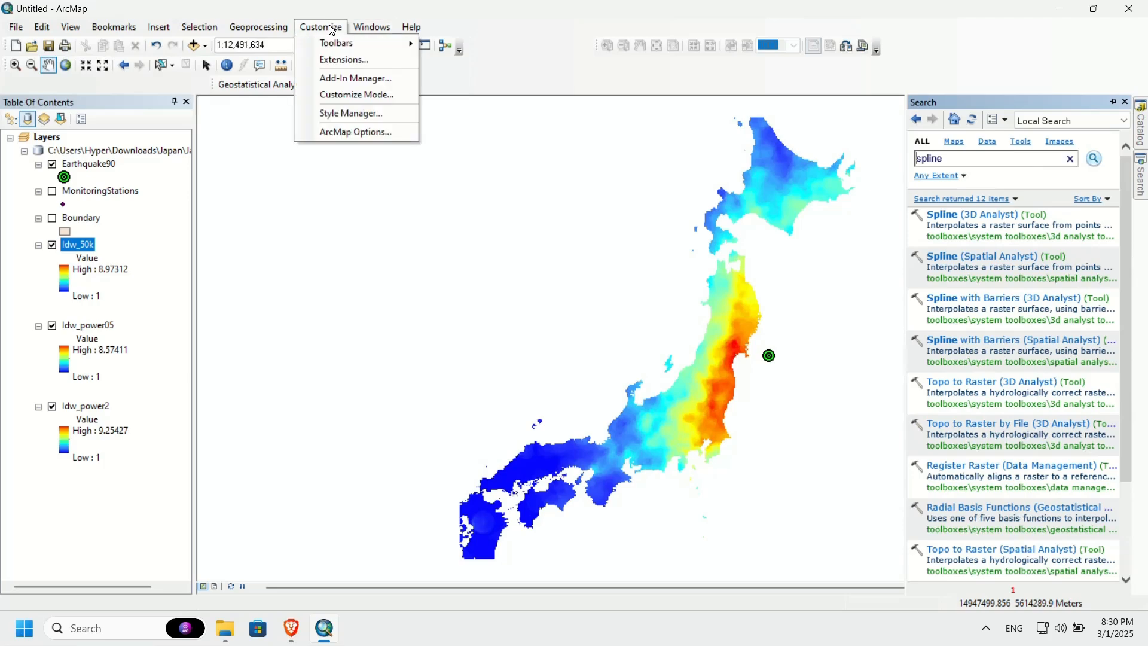
pyautogui.click(338, 61)
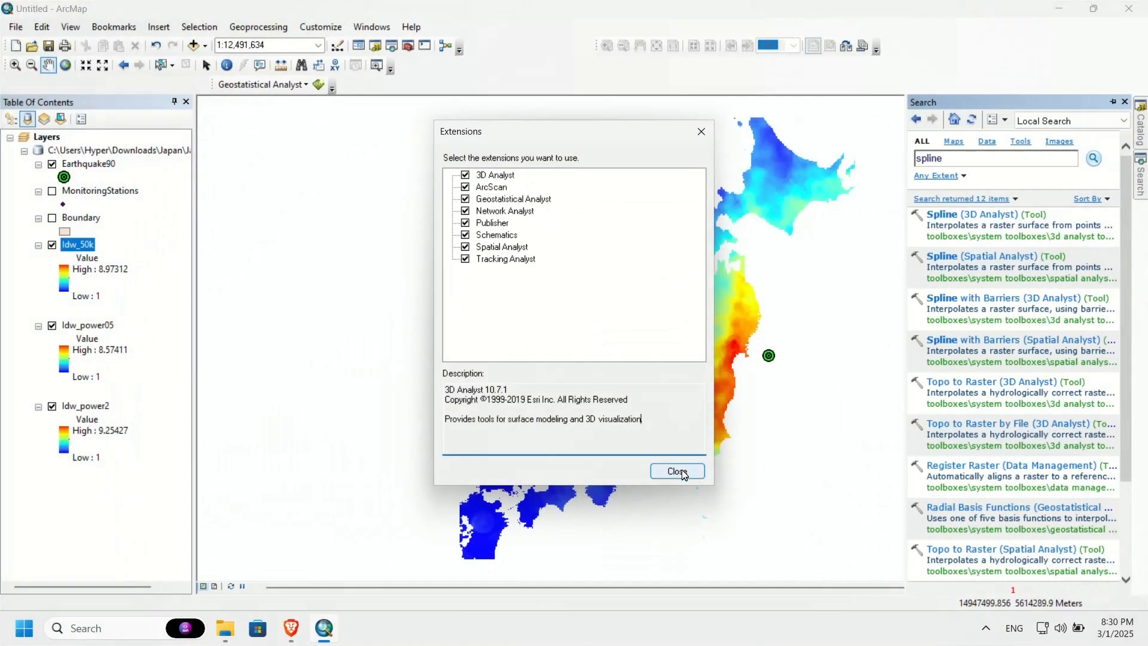
pyautogui.click(677, 470)
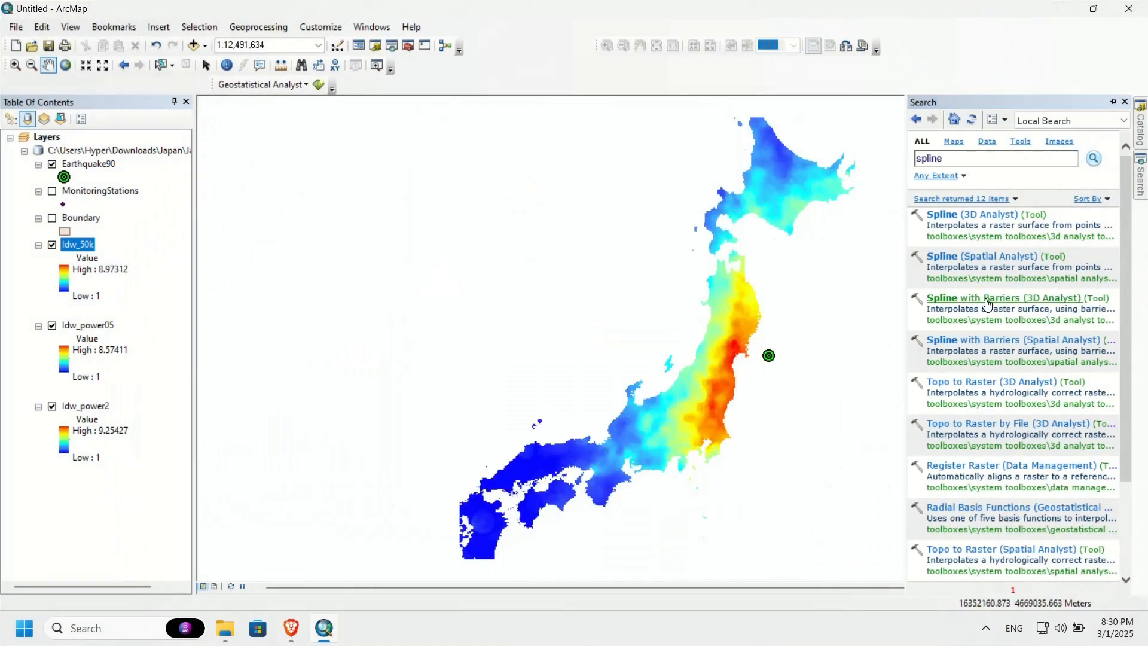
# Step: Open the Spline (Spatial Analyst) tool and set MonitoringStations as the input point features
pyautogui.click(951, 262)
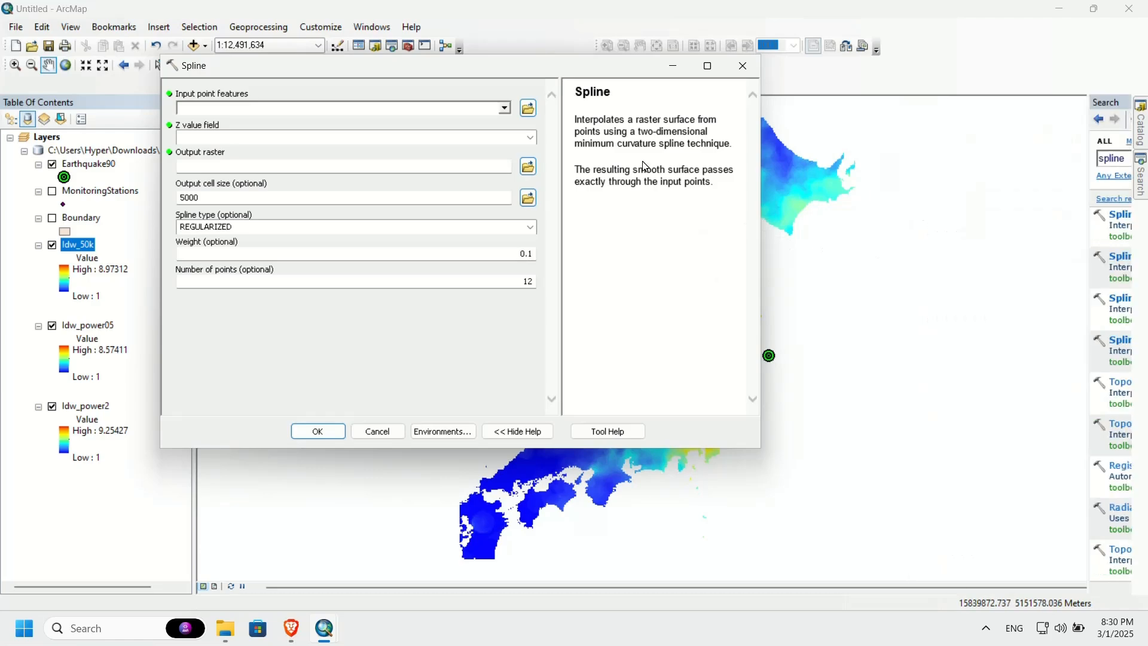
pyautogui.click(505, 108)
pyautogui.click(278, 142)
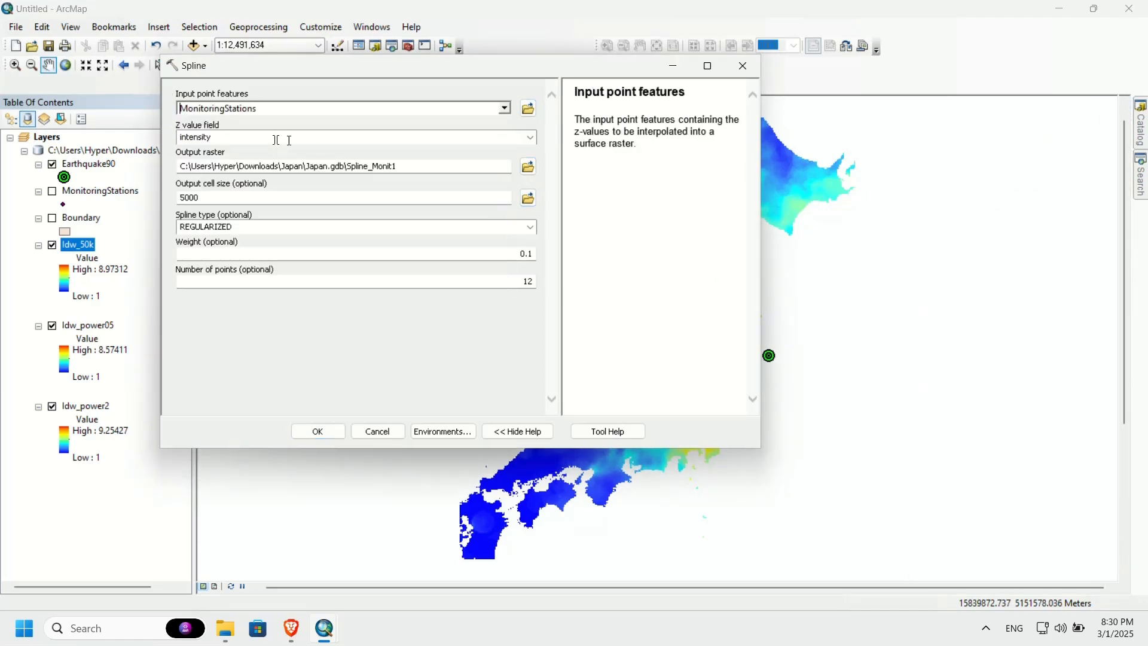
# Step: Name the output raster Spline_reg01 in Japan.gdb and run the regularized spline interpolation of intensity, closing the finished progress window
pyautogui.click(399, 167)
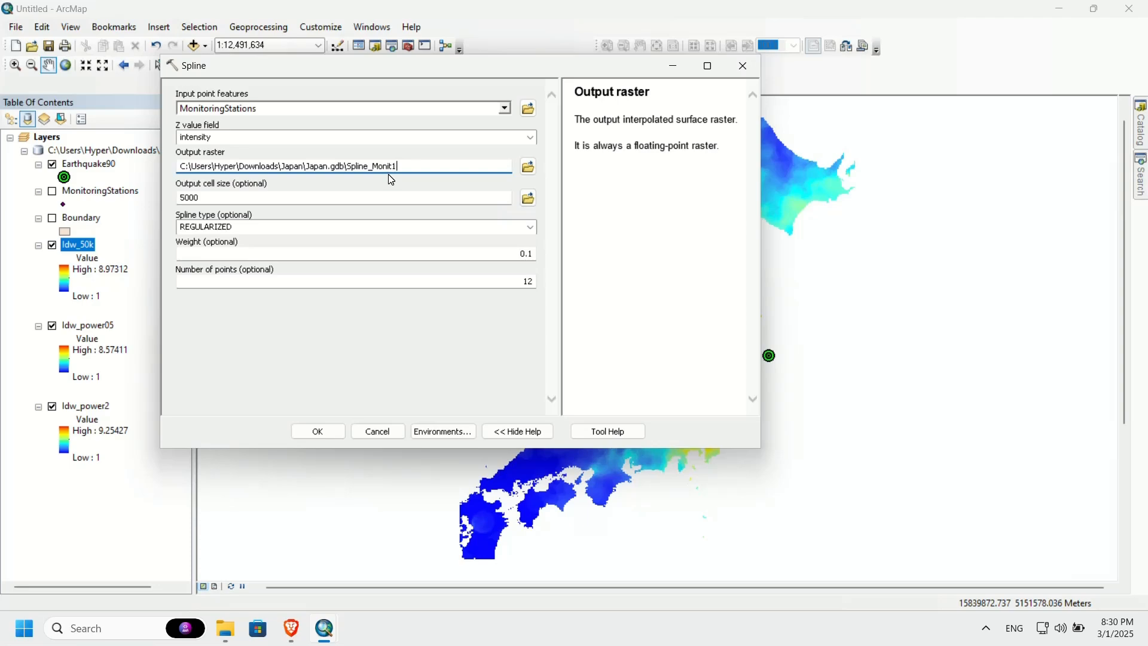
pyautogui.moveTo(372, 167); pyautogui.dragTo(398, 166)
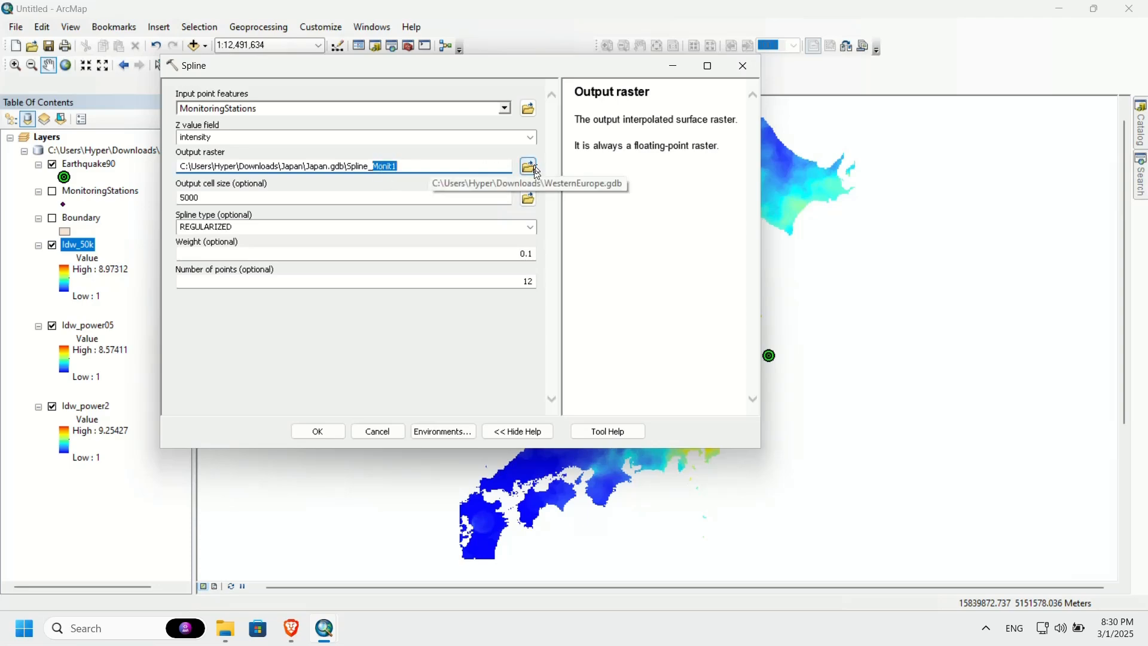
pyautogui.write('ge')
pyautogui.press('BackSpace')
pyautogui.press('BackSpace')
pyautogui.write('reg01')
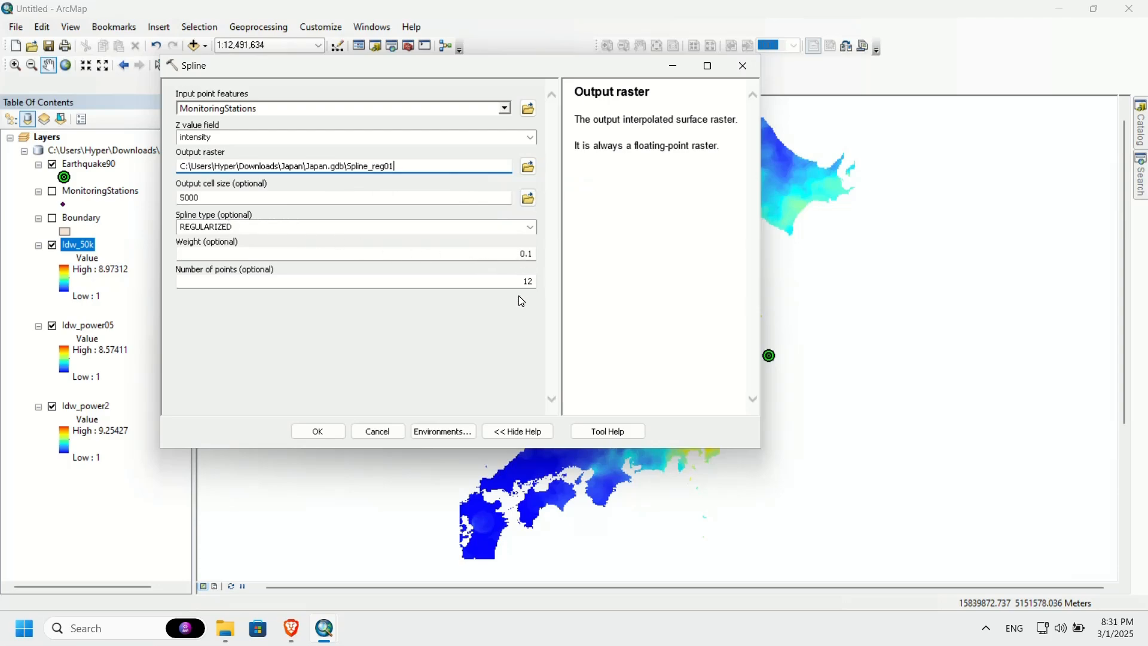
pyautogui.click(323, 432)
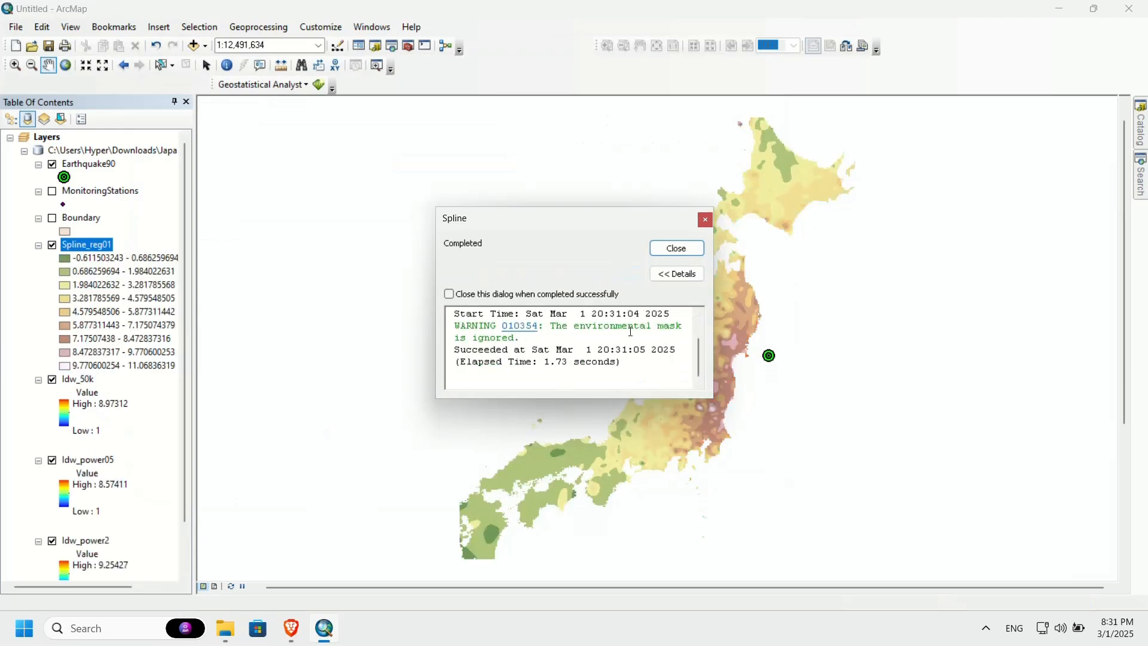
pyautogui.click(680, 248)
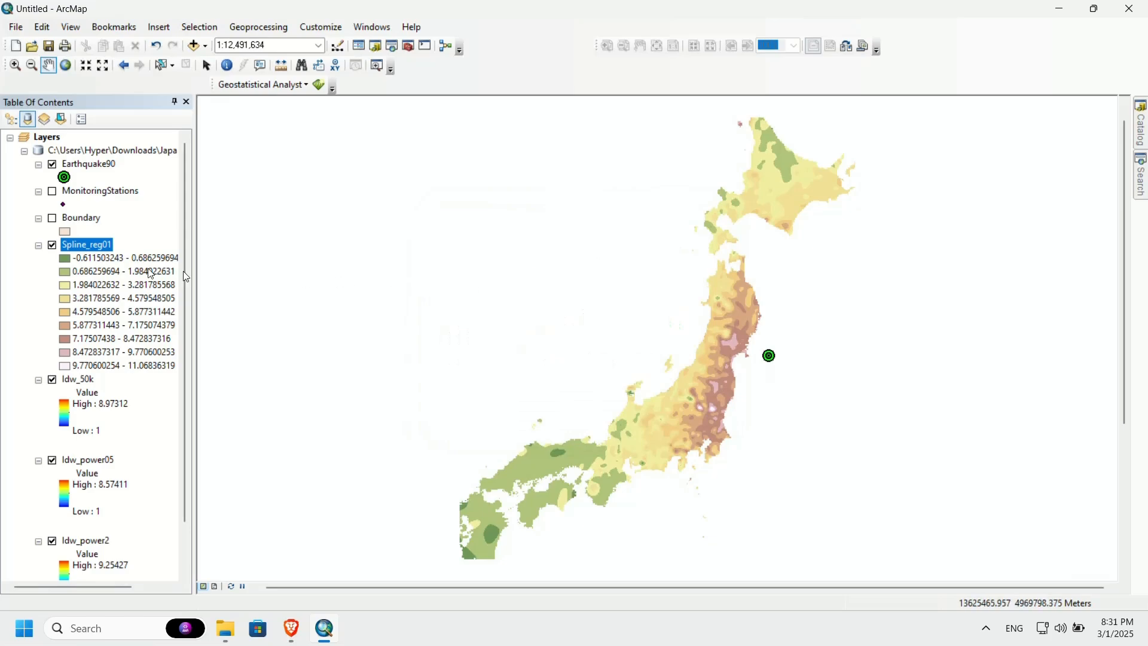
# Step: Symbolize the Spline_reg01 layer as Stretched with the Spectrum-Full Bright color ramp, inverted
pyautogui.doubleClick(83, 251)
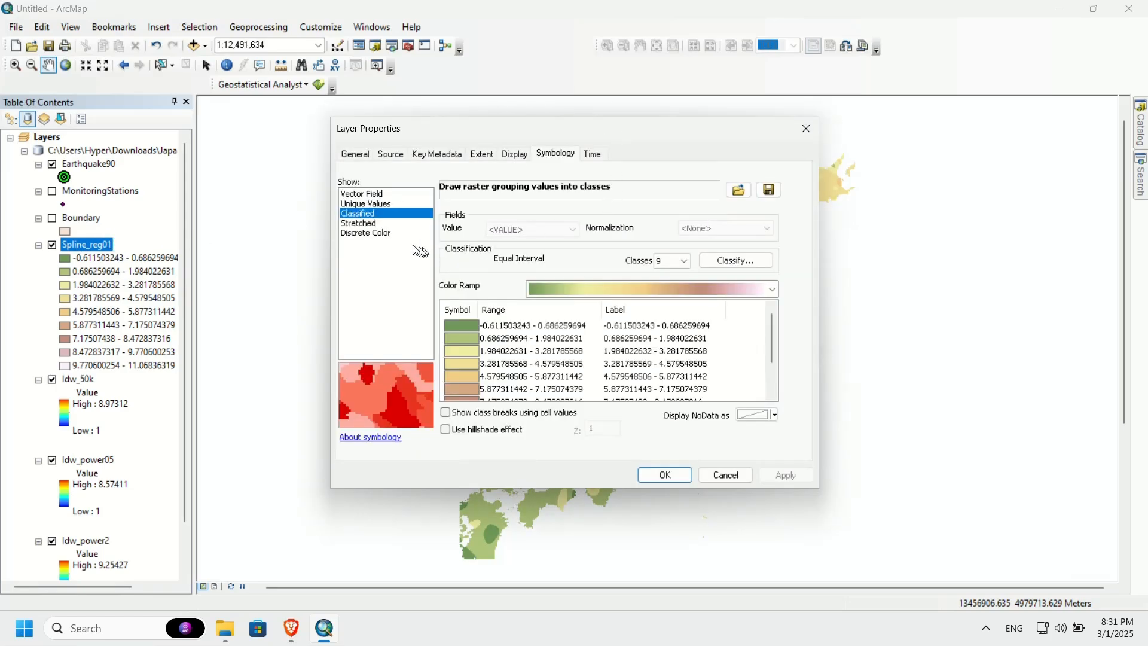
pyautogui.click(371, 224)
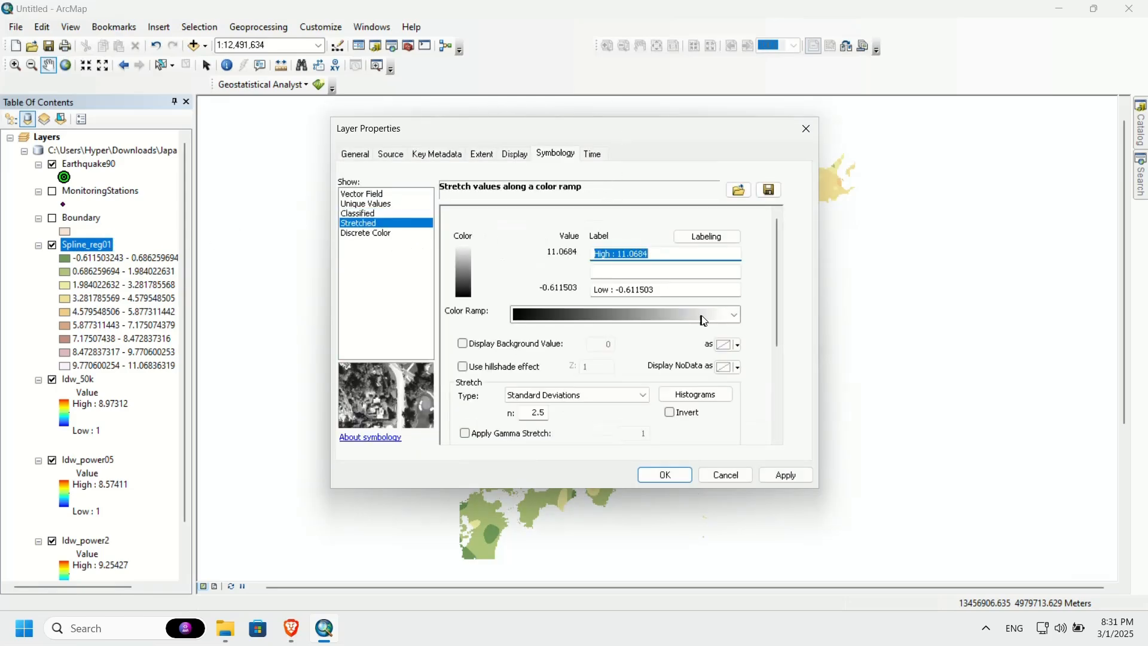
pyautogui.click(703, 314)
pyautogui.click(744, 315)
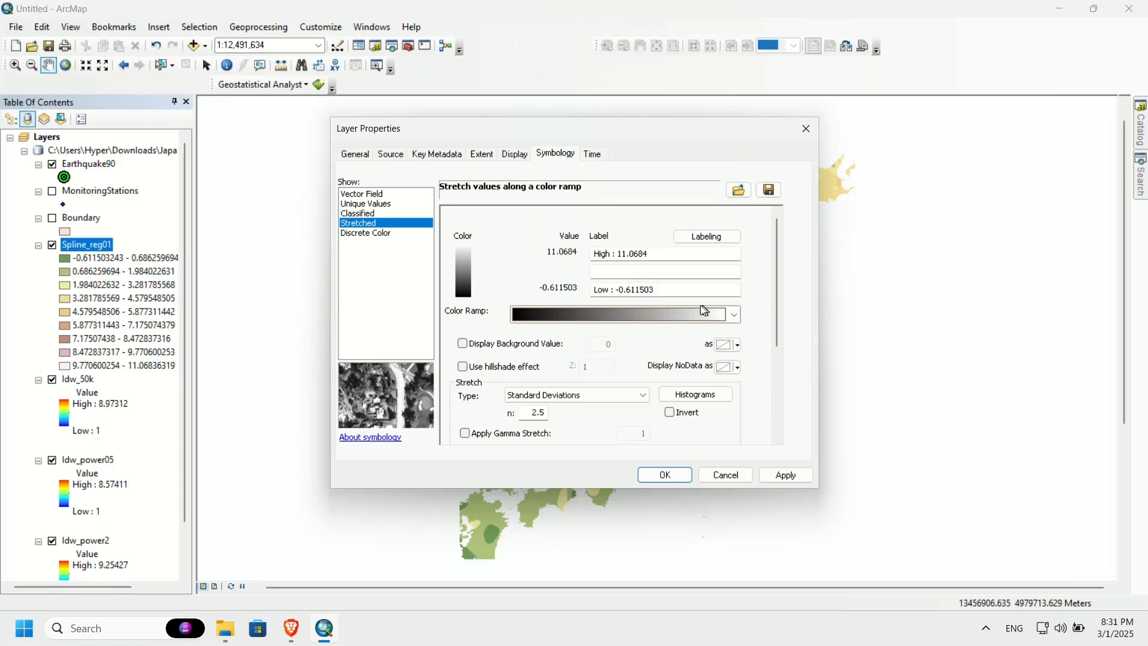
pyautogui.rightClick(691, 316)
pyautogui.click(723, 321)
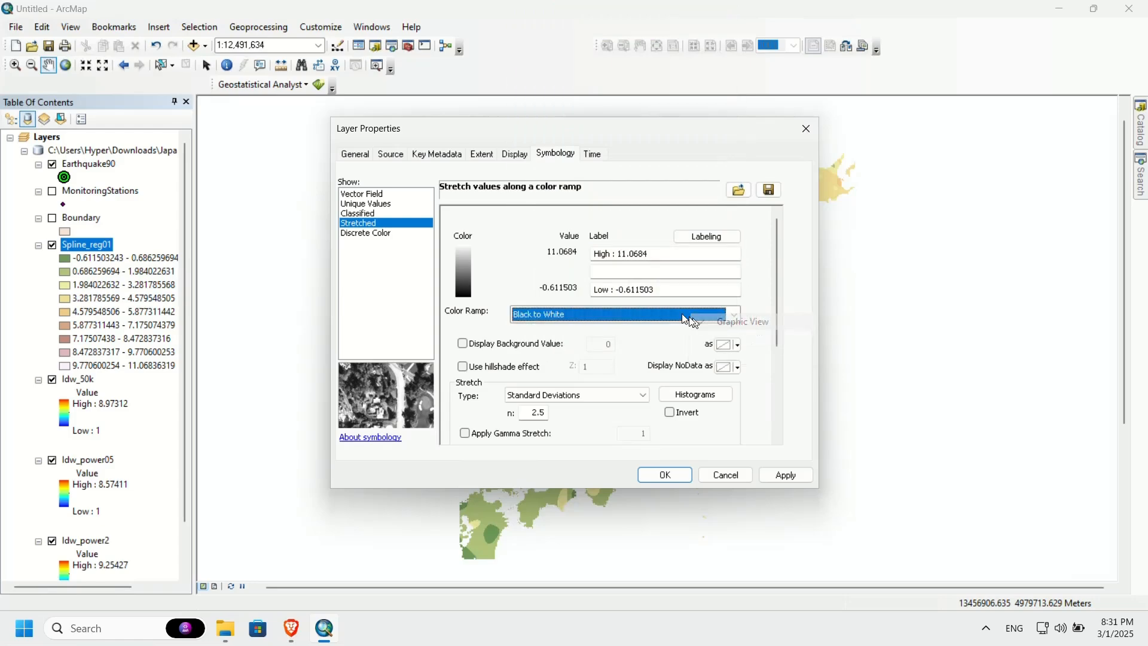
pyautogui.click(673, 315)
pyautogui.scroll(-8, 672, 315)
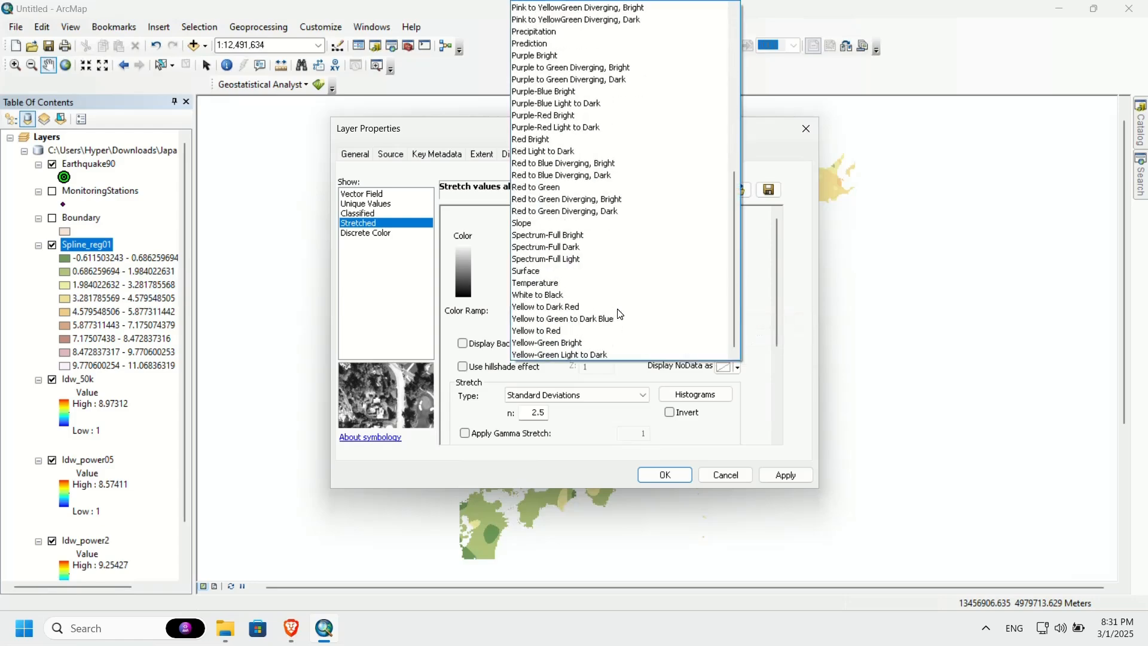
pyautogui.click(571, 235)
pyautogui.click(670, 412)
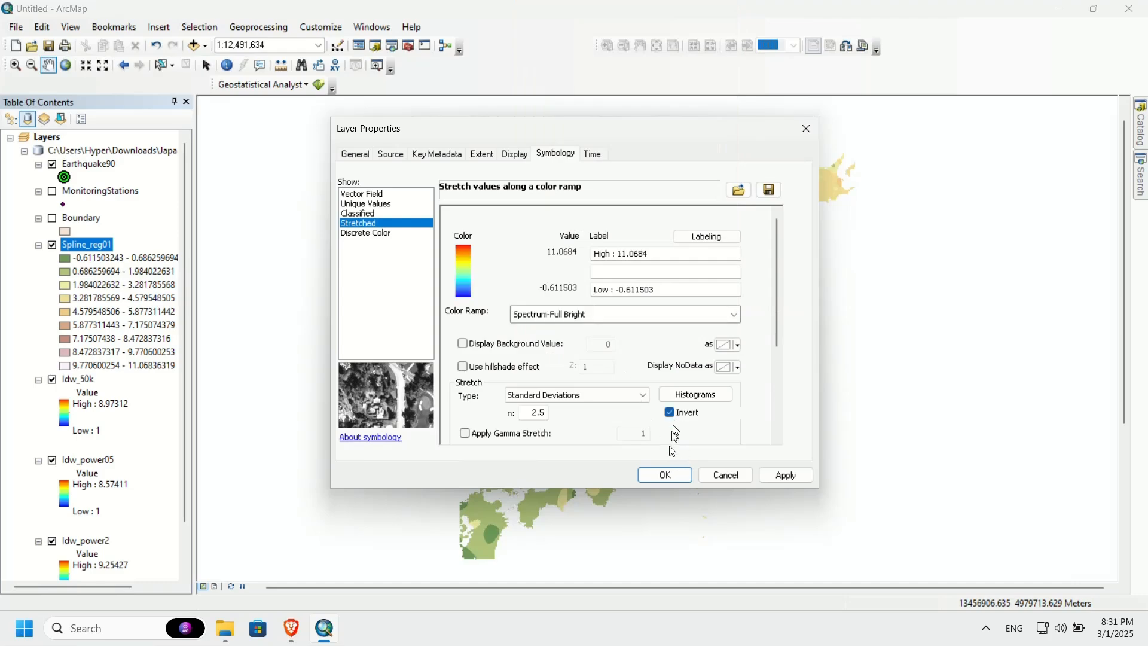
pyautogui.click(665, 475)
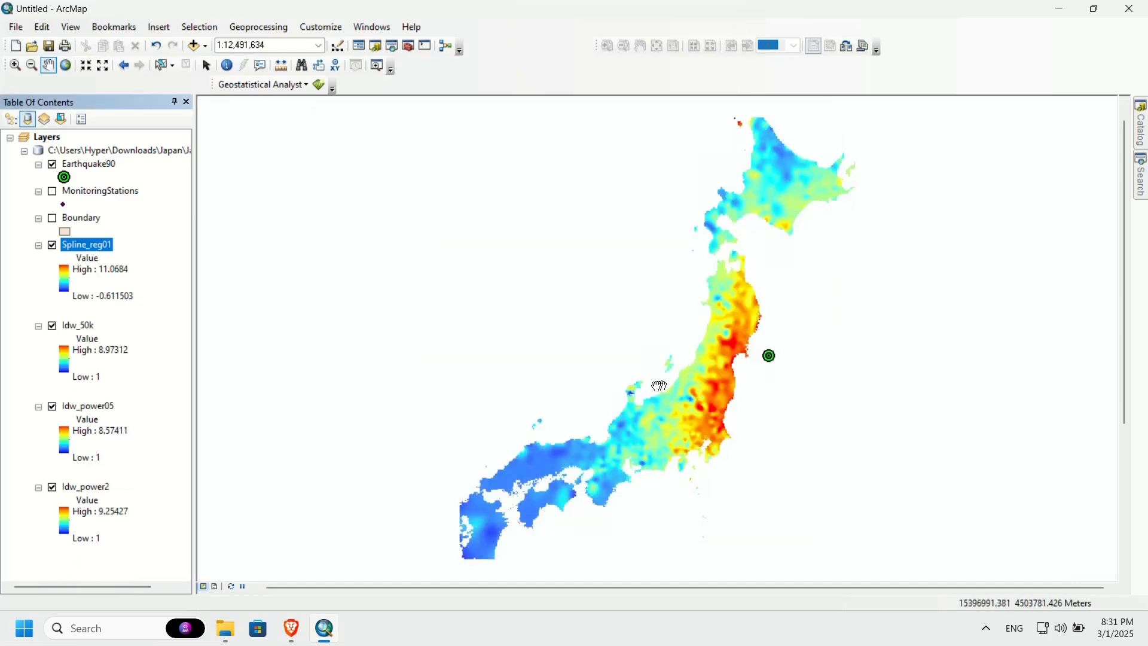
# Step: Open the Spline tool again and read its help on the interpolation method and the spline types
pyautogui.click(1140, 193)
pyautogui.click(941, 259)
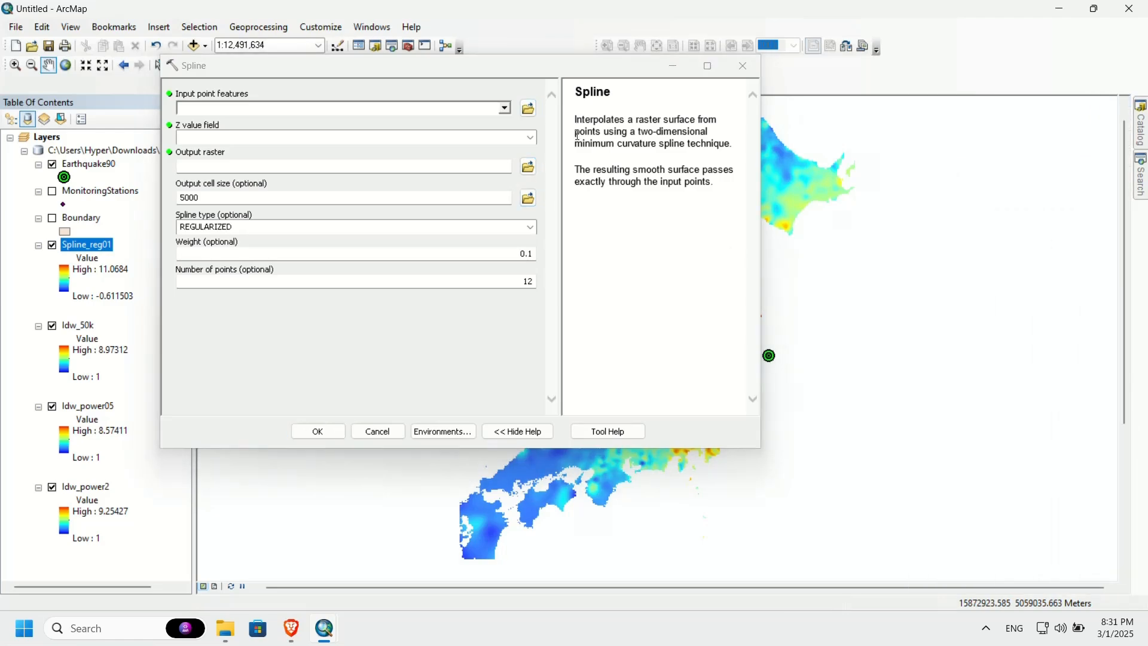
pyautogui.moveTo(578, 144); pyautogui.dragTo(730, 141)
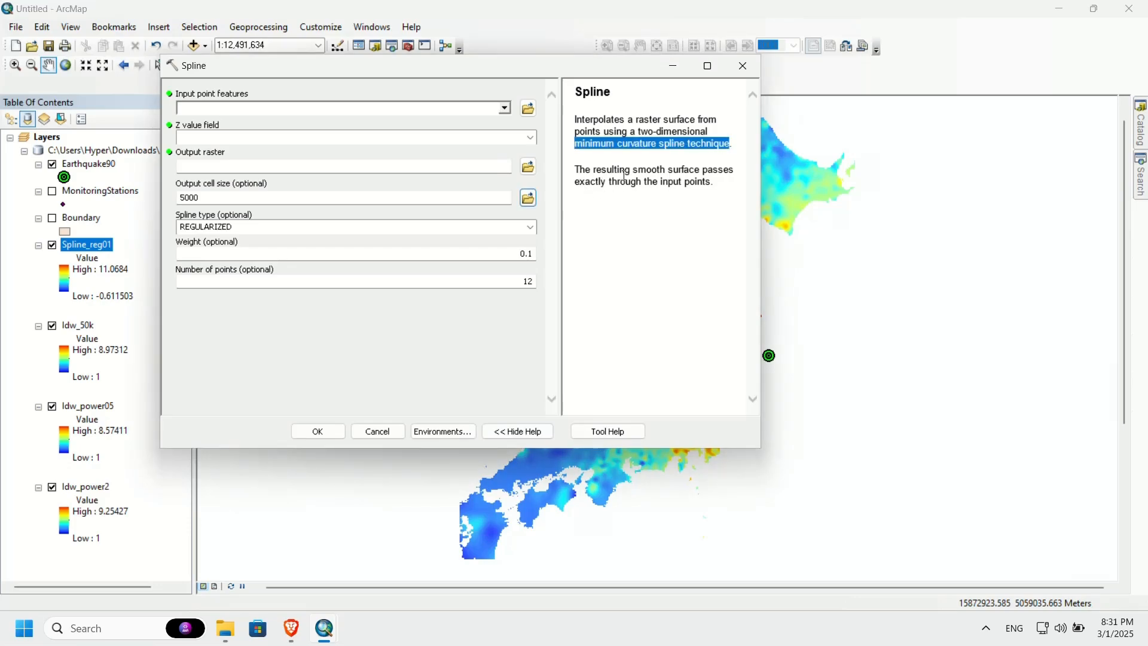
pyautogui.moveTo(633, 172); pyautogui.dragTo(706, 177)
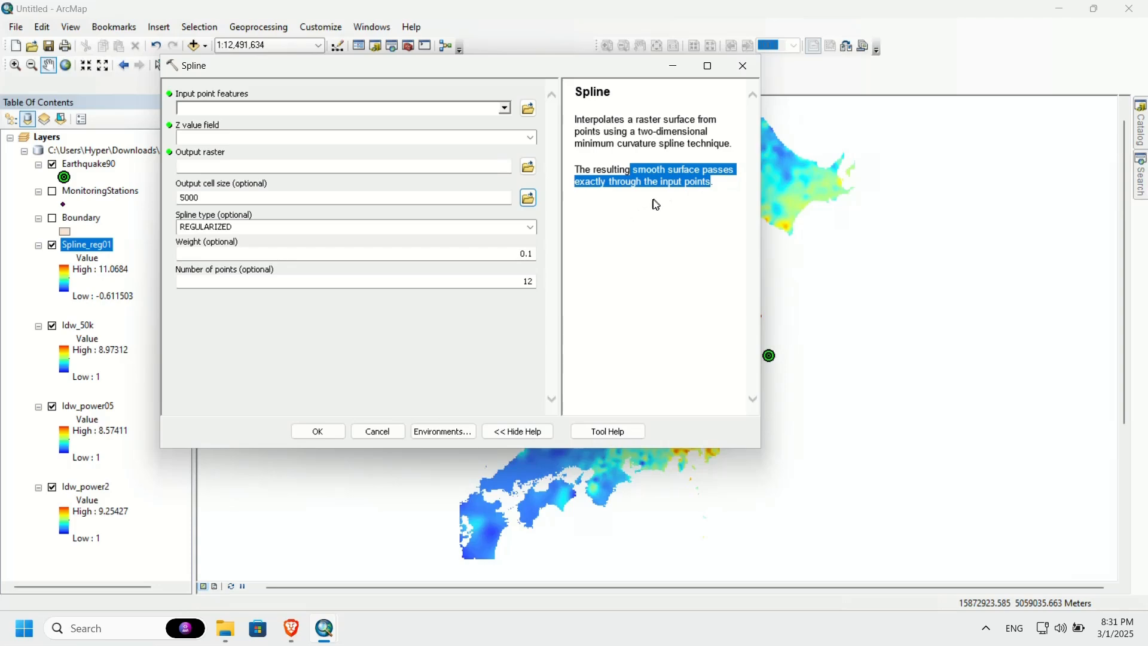
pyautogui.click(392, 228)
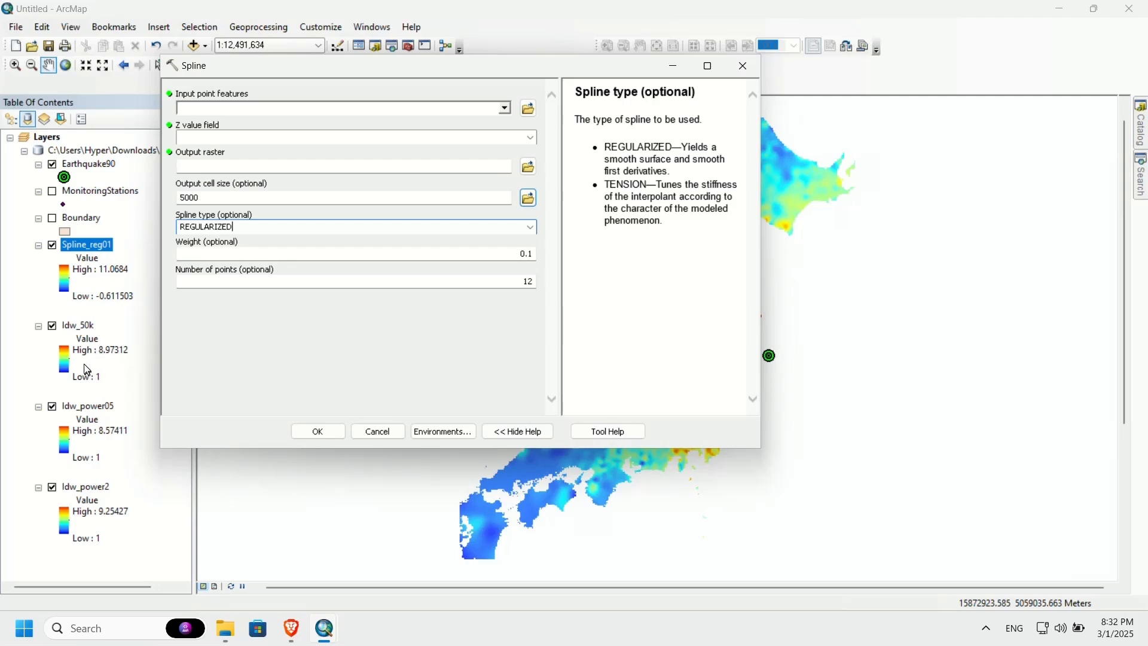
# Step: Set MonitoringStations as the input point features and choose the TENSION spline type with a weight of 1
pyautogui.click(505, 108)
pyautogui.click(264, 144)
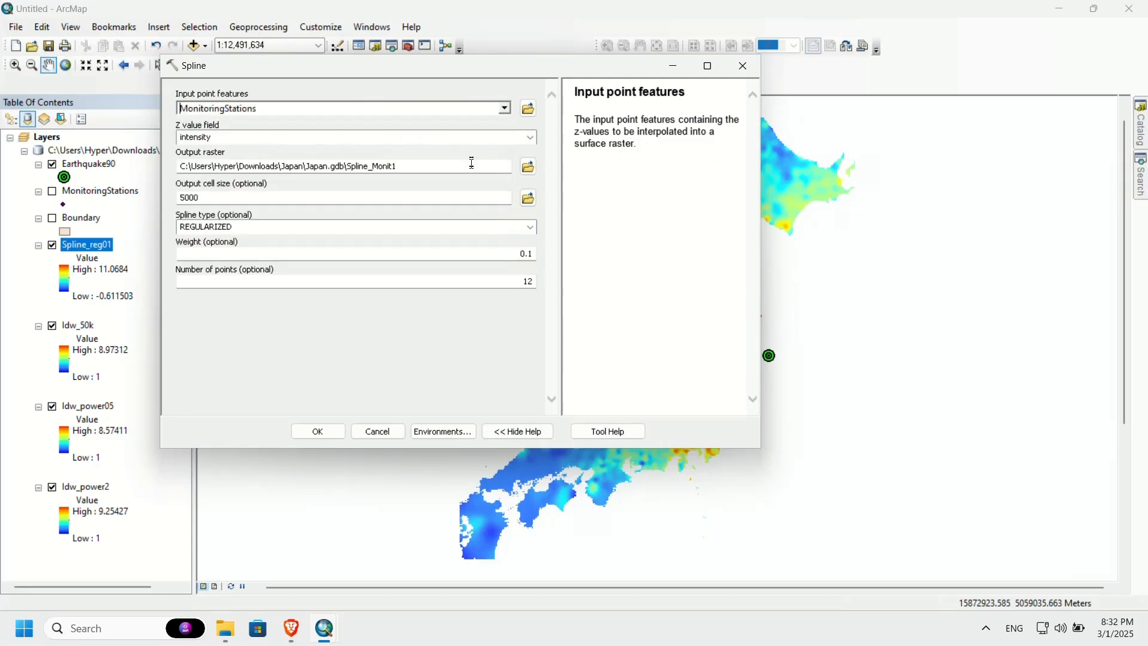
pyautogui.click(530, 228)
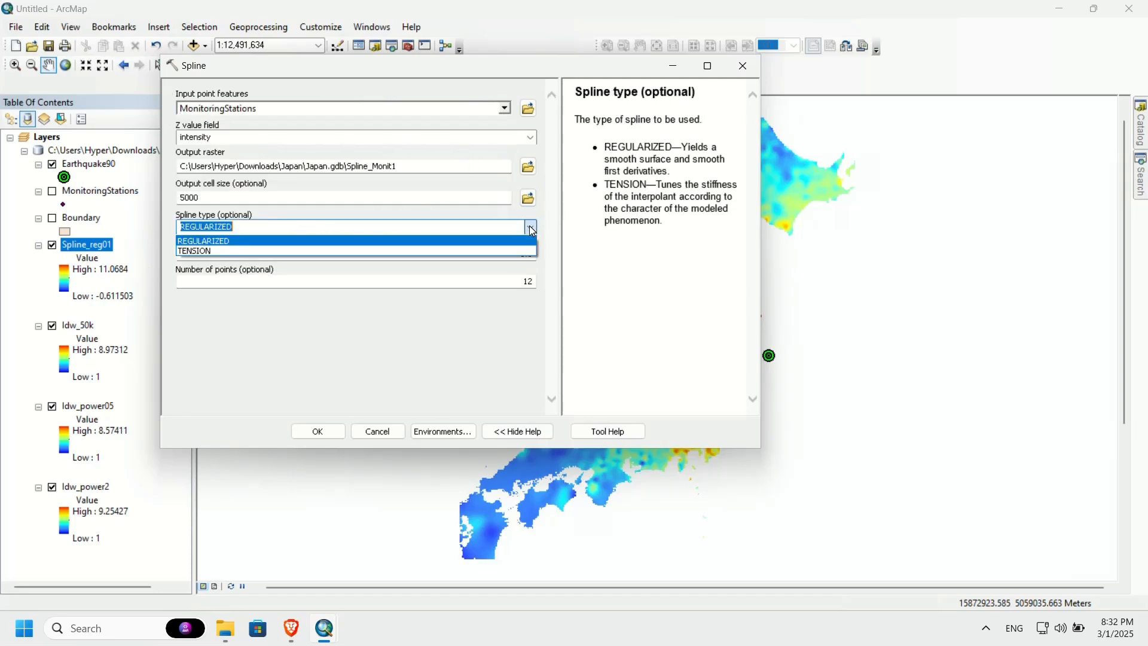
pyautogui.click(225, 252)
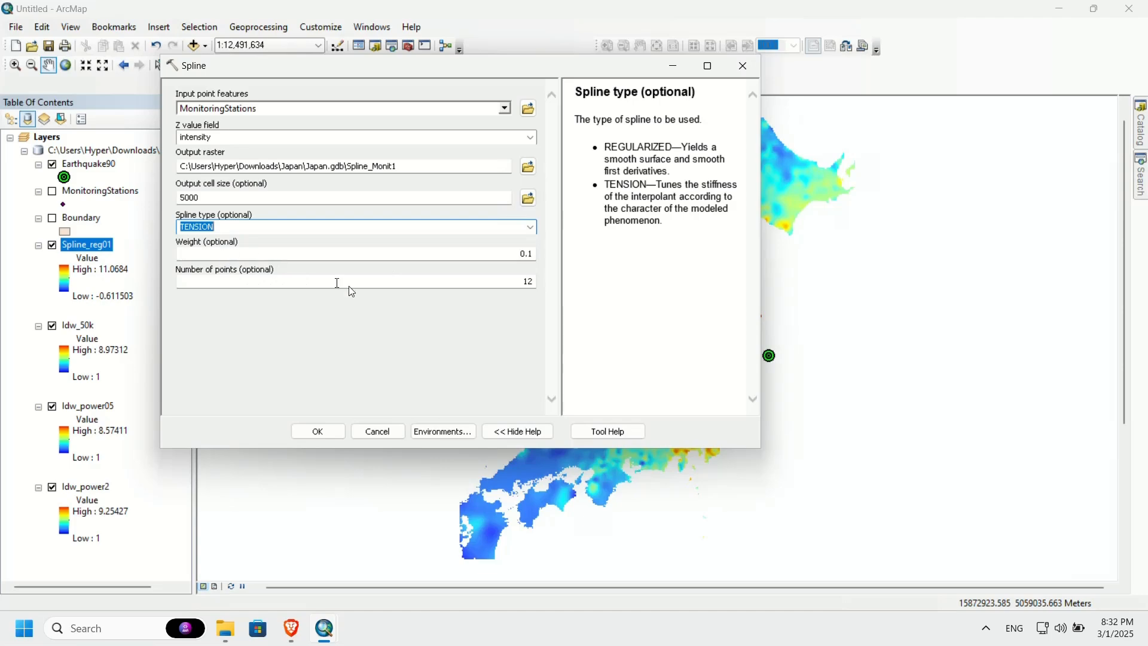
pyautogui.press('Tab')
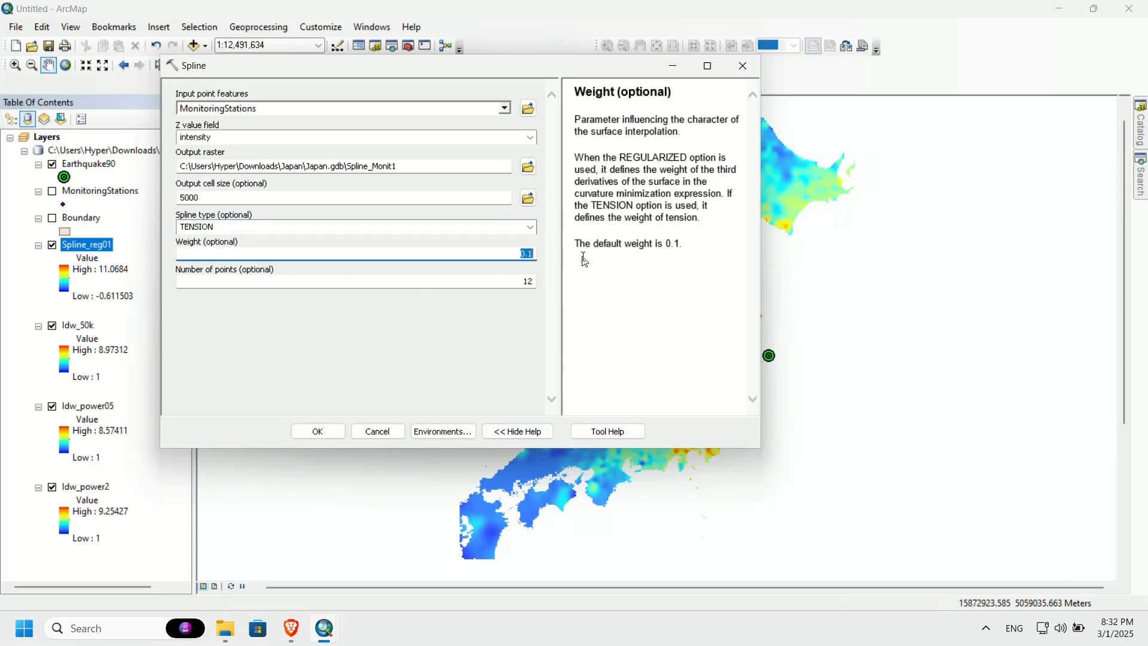
pyautogui.write('1')
pyautogui.click(504, 321)
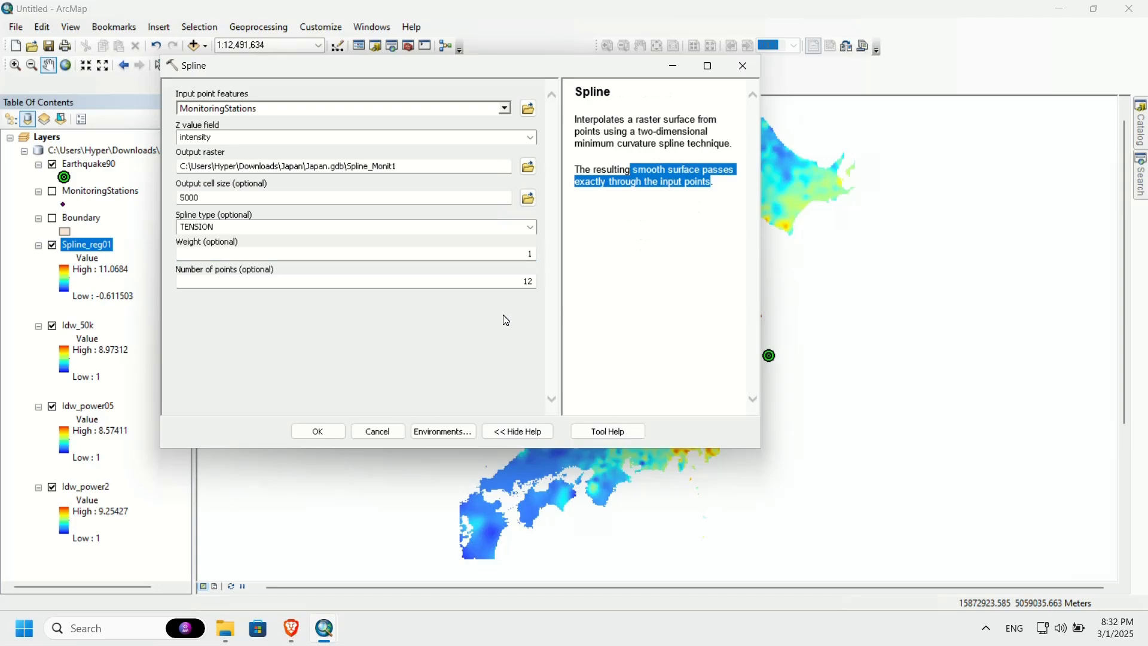
# Step: Name the output raster Spline_ten1 and run the tension spline interpolation, closing the progress window
pyautogui.click(365, 167)
pyautogui.doubleClick(381, 167)
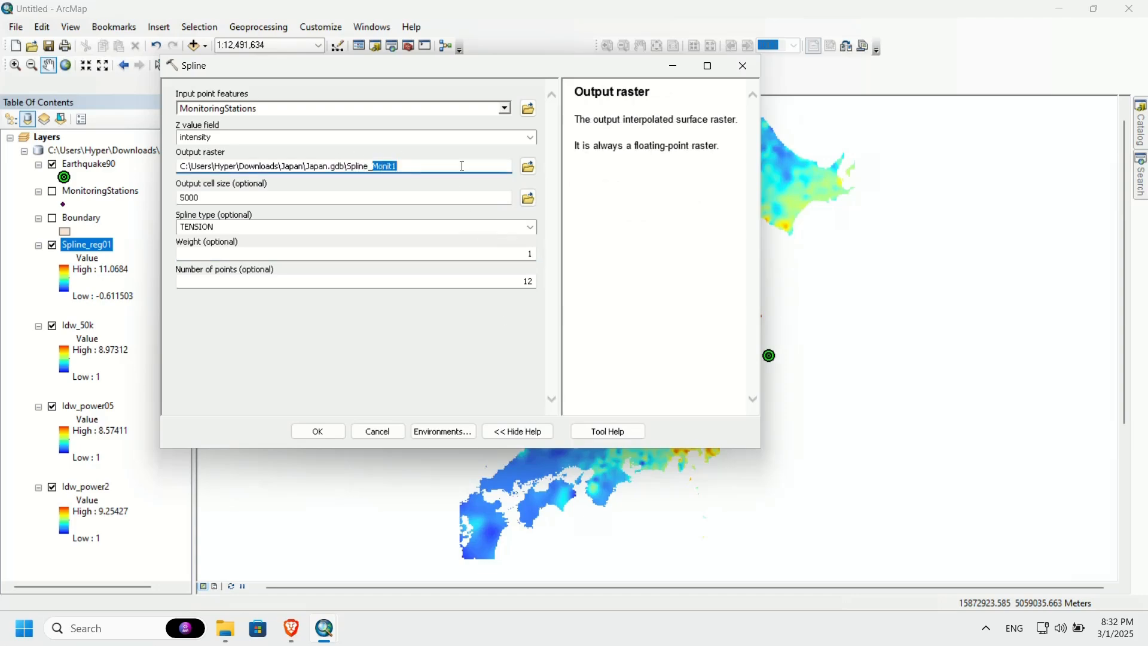
pyautogui.write('reg')
pyautogui.press('BackSpace')
pyautogui.press('BackSpace')
pyautogui.write('ten')
pyautogui.click(317, 430)
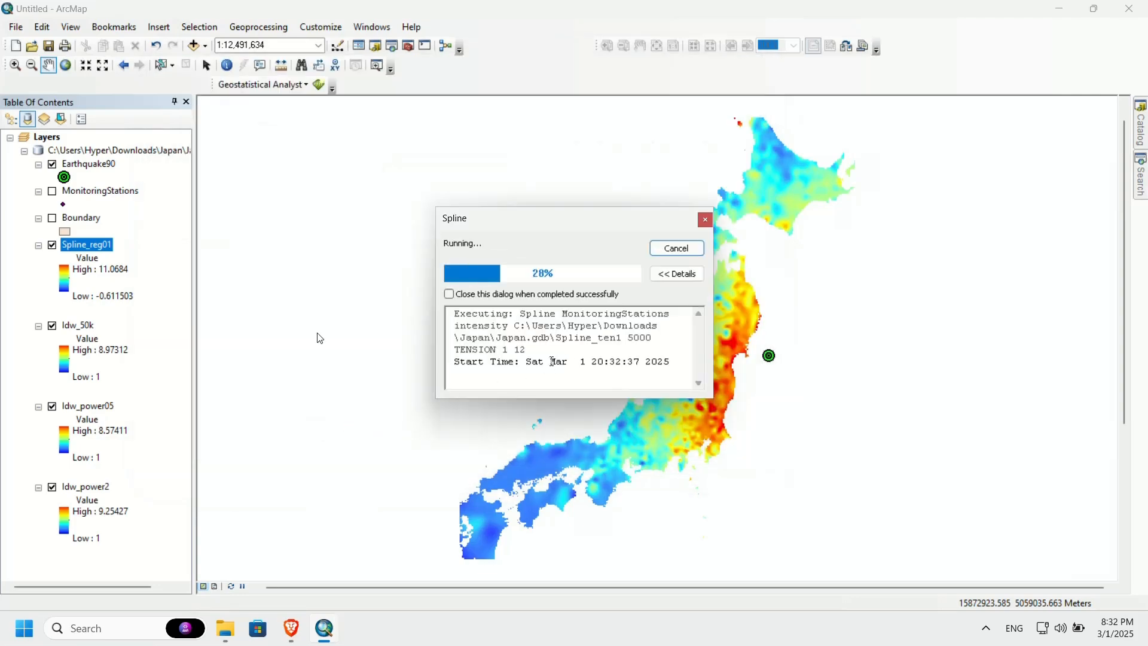
pyautogui.click(671, 249)
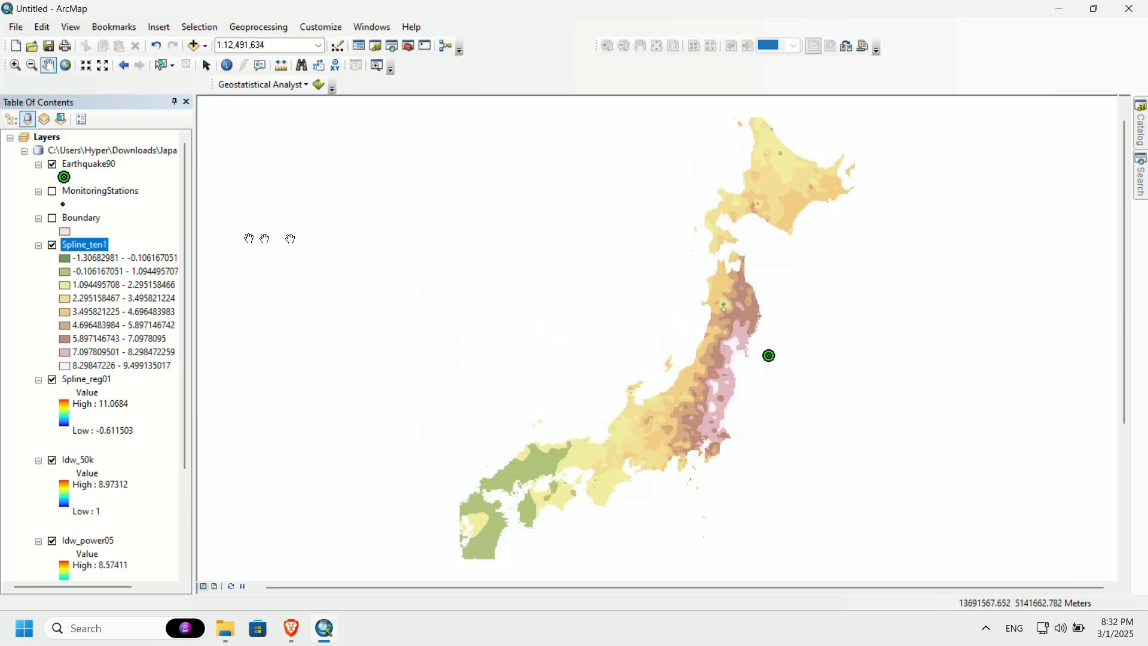
# Step: Symbolize the Spline_ten1 layer as Stretched with the Spectrum-Full Bright color ramp, inverted
pyautogui.doubleClick(98, 245)
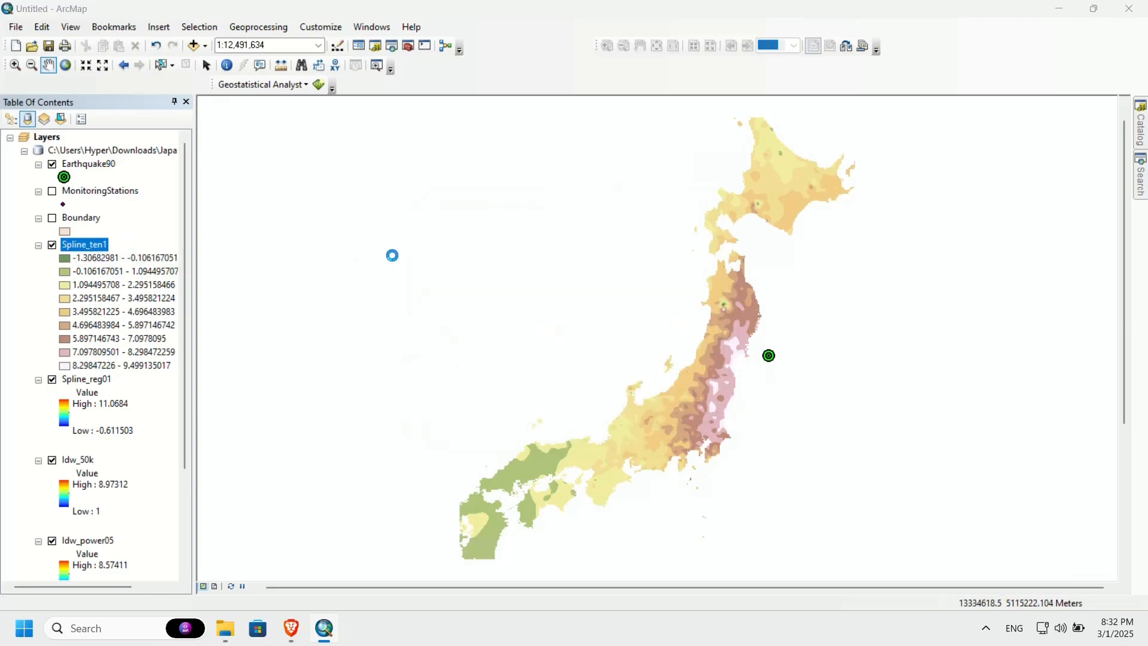
pyautogui.click(370, 223)
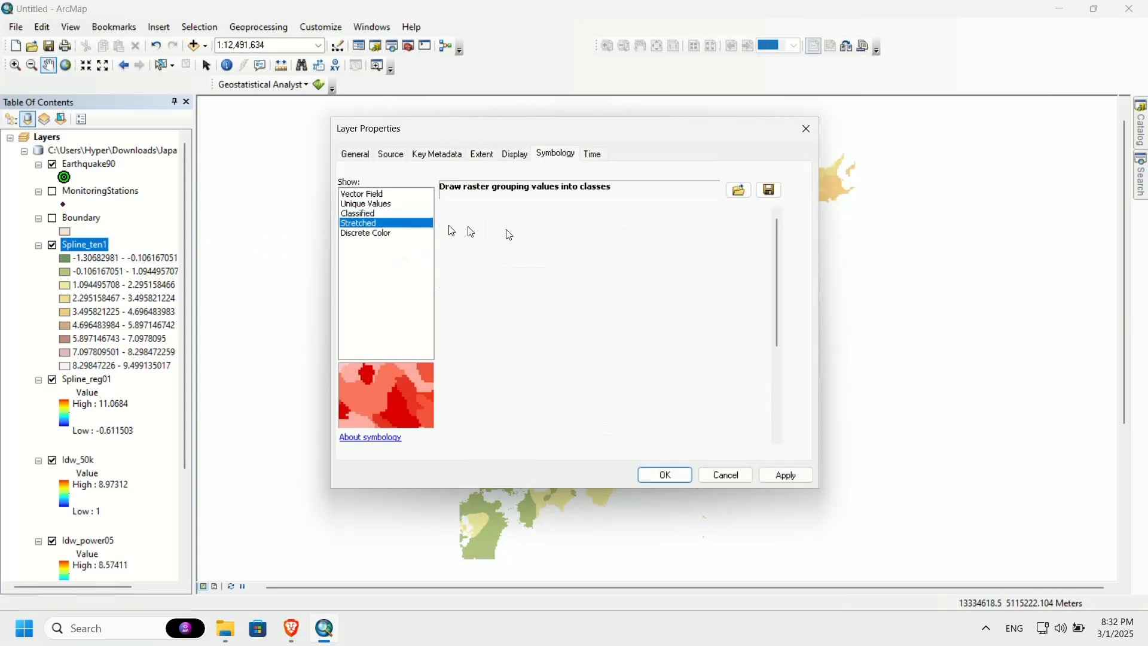
pyautogui.rightClick(703, 316)
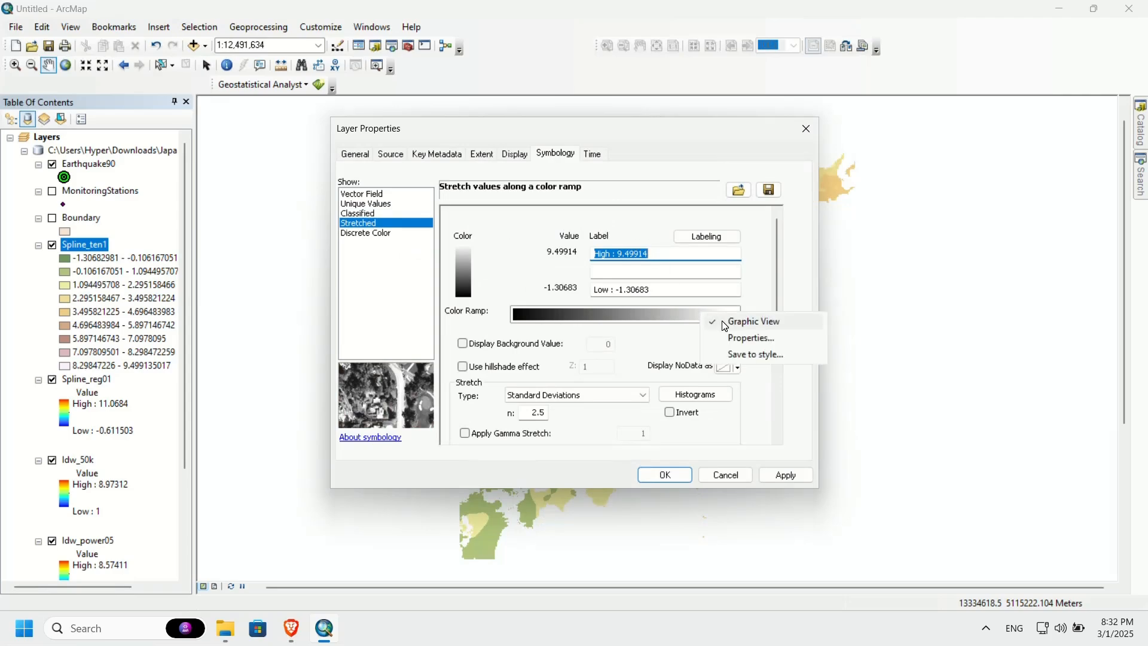
pyautogui.click(753, 321)
pyautogui.click(687, 315)
pyautogui.scroll(-10, 671, 310)
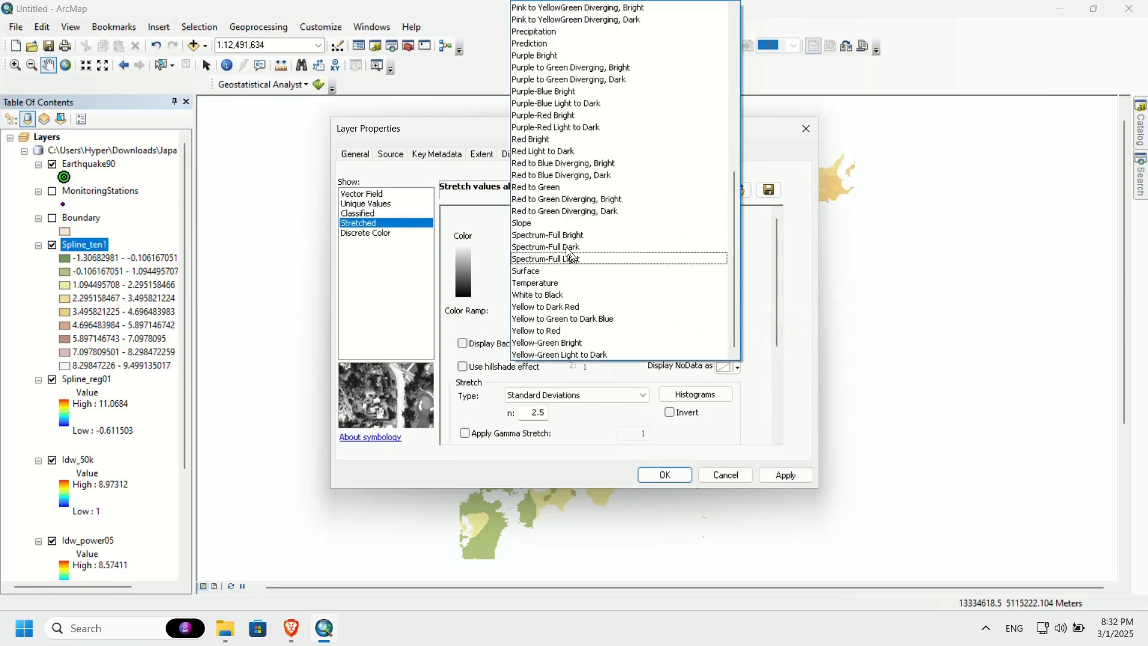
pyautogui.click(583, 235)
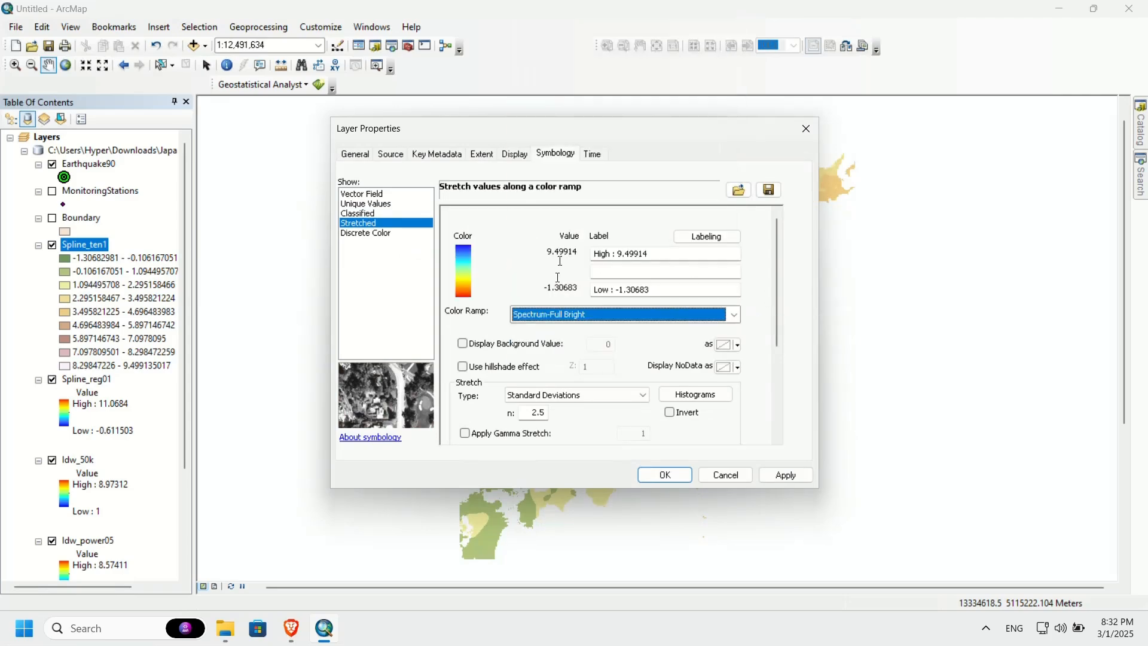
pyautogui.click(670, 413)
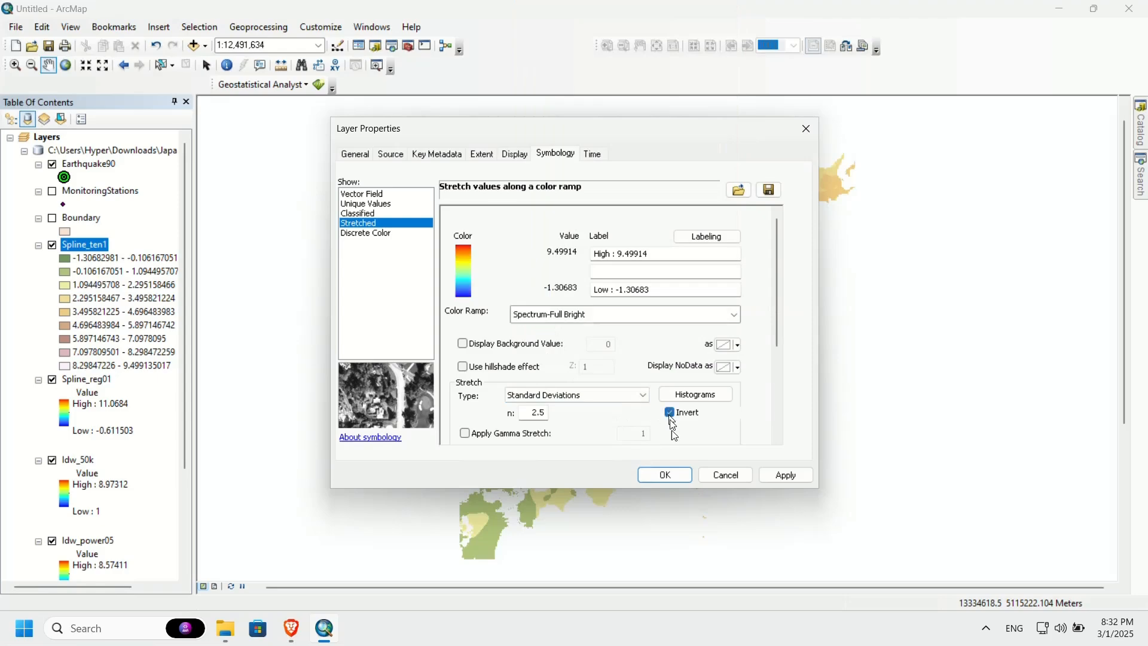
pyautogui.click(671, 472)
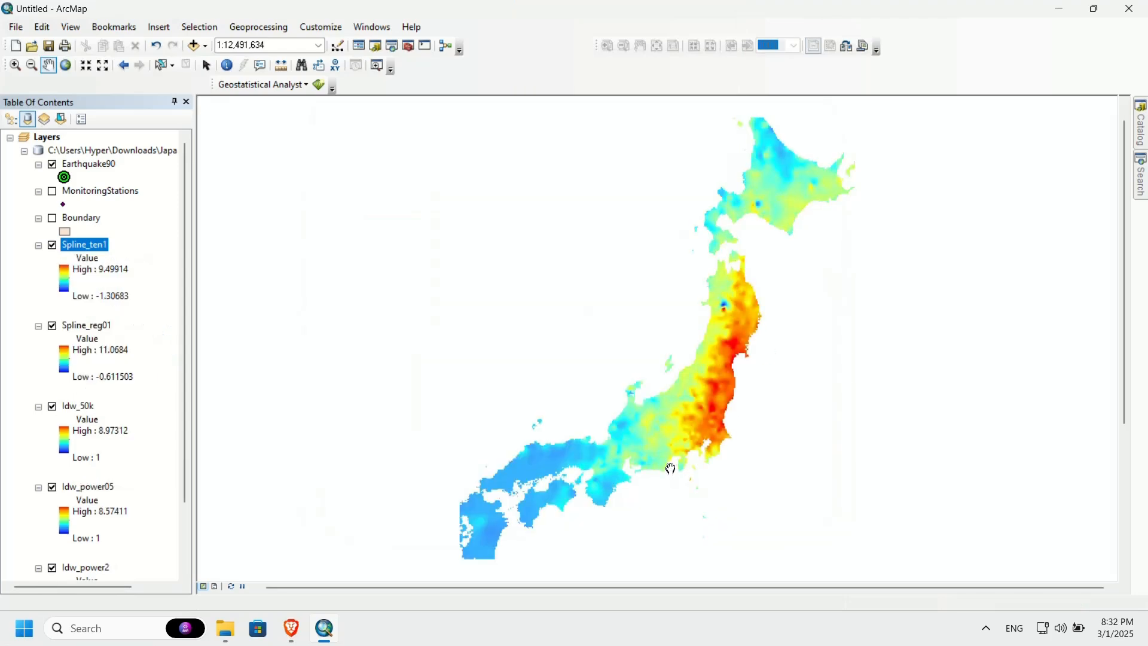
# Step: Toggle the visibility of Spline_ten1 to compare it with Spline_reg01, leaving it turned on
pyautogui.click(55, 248)
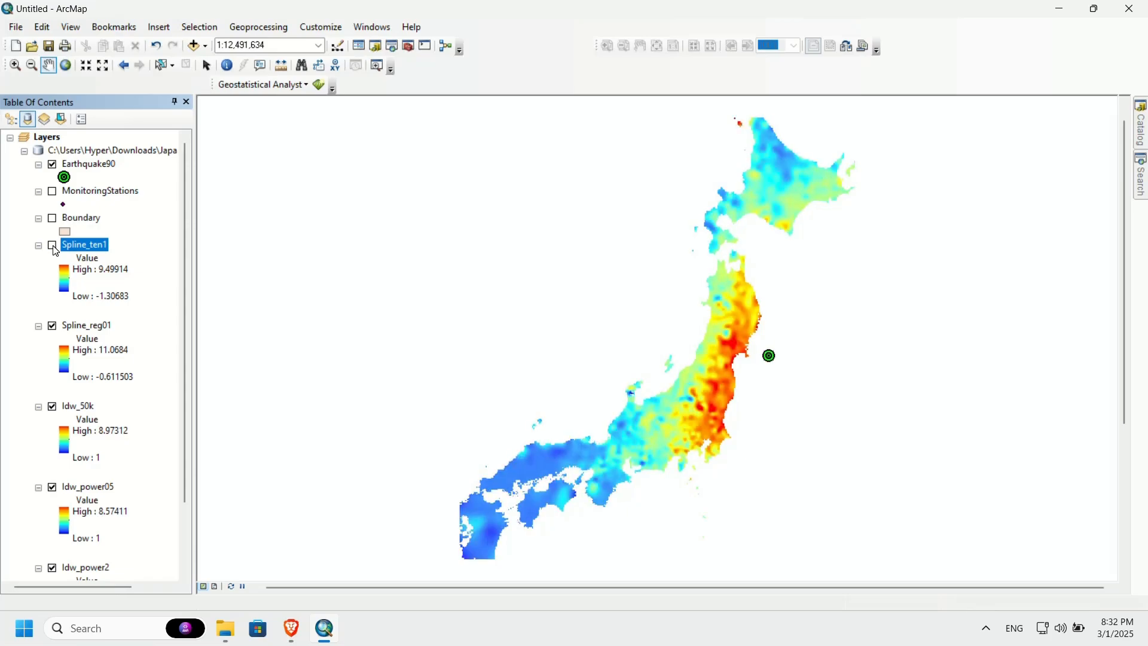
pyautogui.click(53, 247)
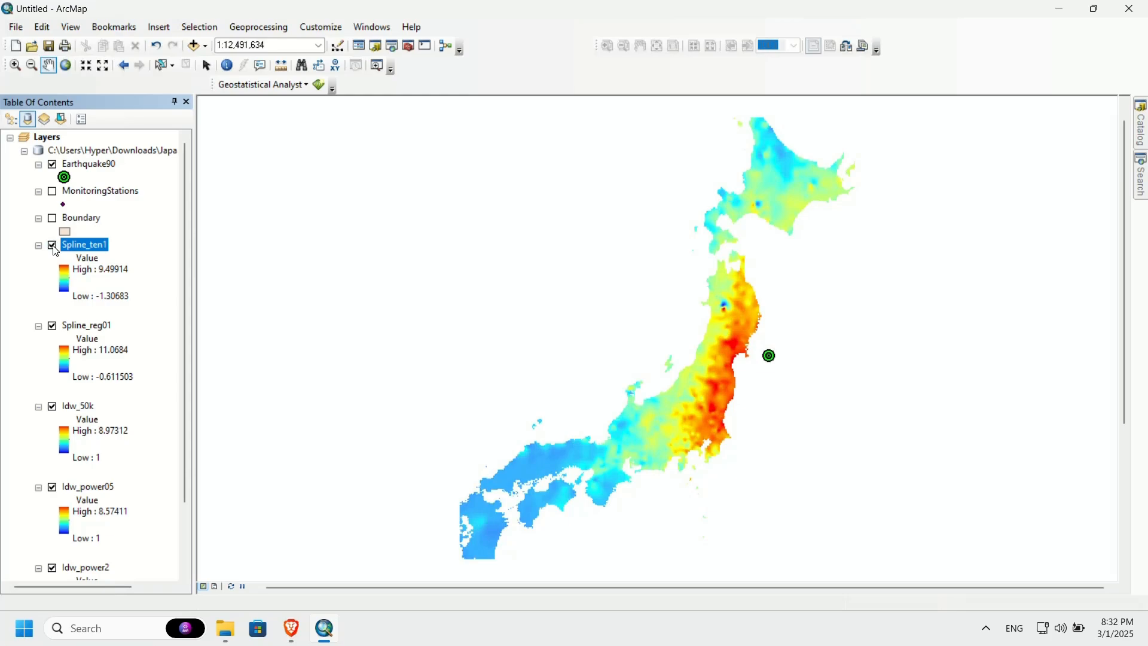
pyautogui.click(53, 247)
pyautogui.click(53, 246)
pyautogui.click(53, 247)
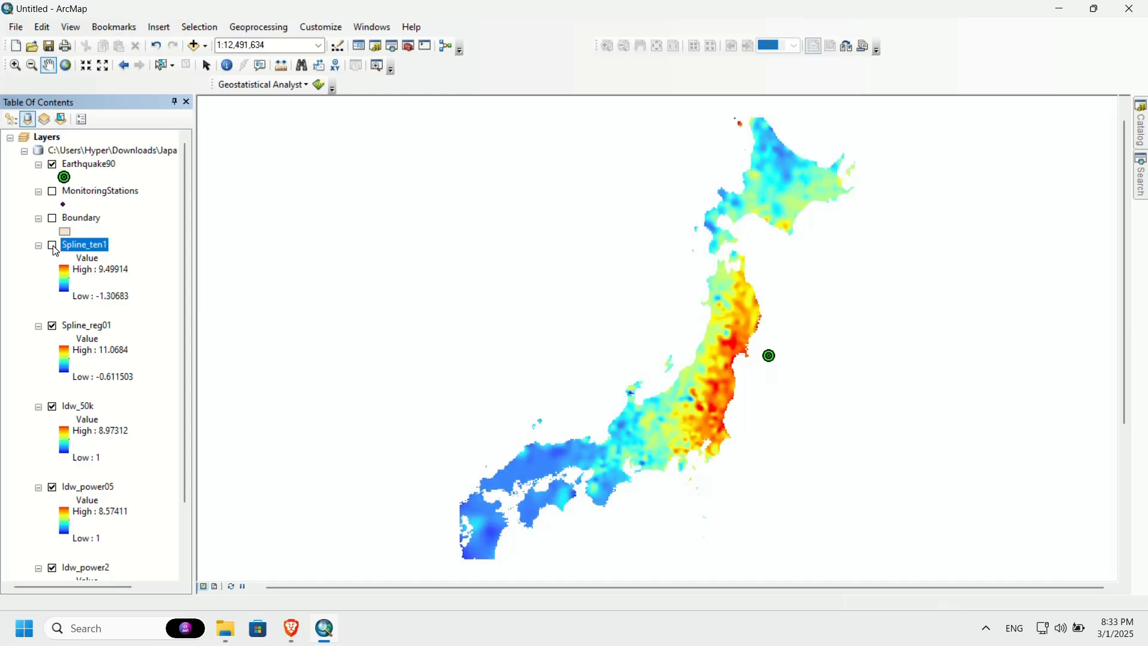
pyautogui.click(54, 246)
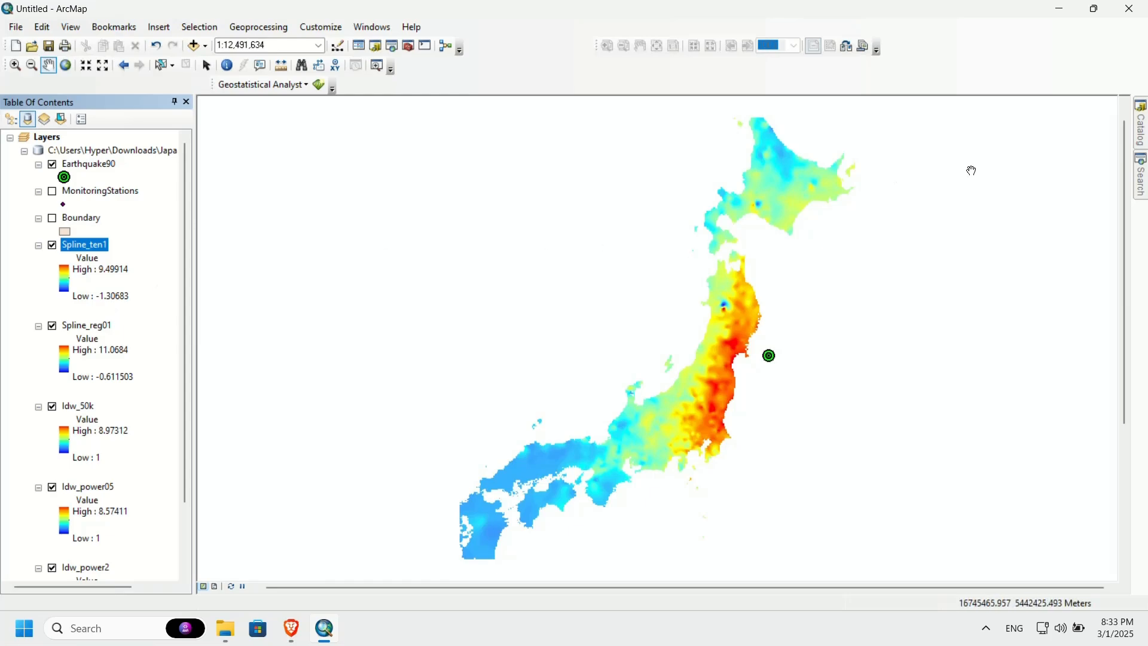
# Step: Search the tools for raster calculator and open the Raster Calculator (Spatial Analyst) tool
pyautogui.click(1141, 177)
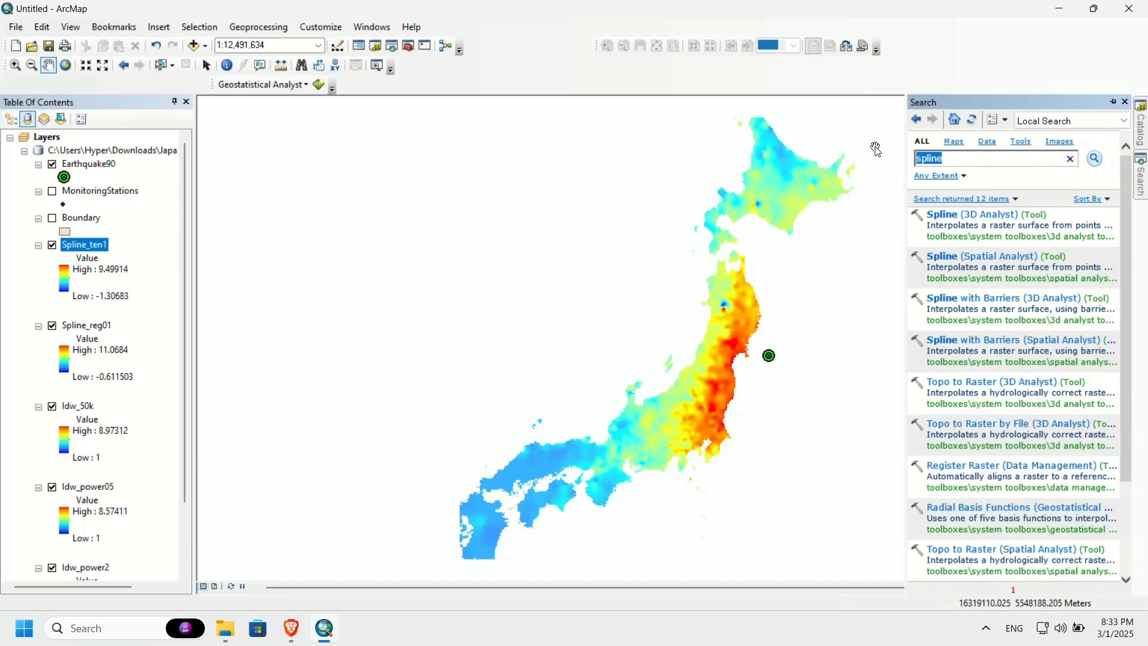
pyautogui.write('raster calculator')
pyautogui.press('Return')
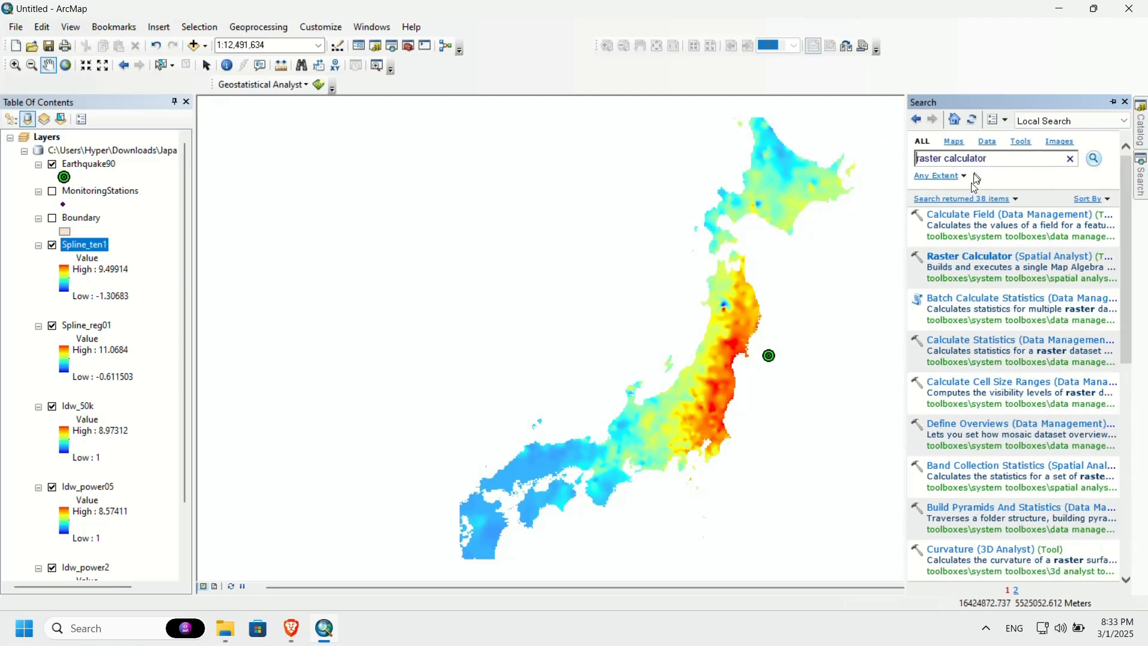
pyautogui.click(964, 257)
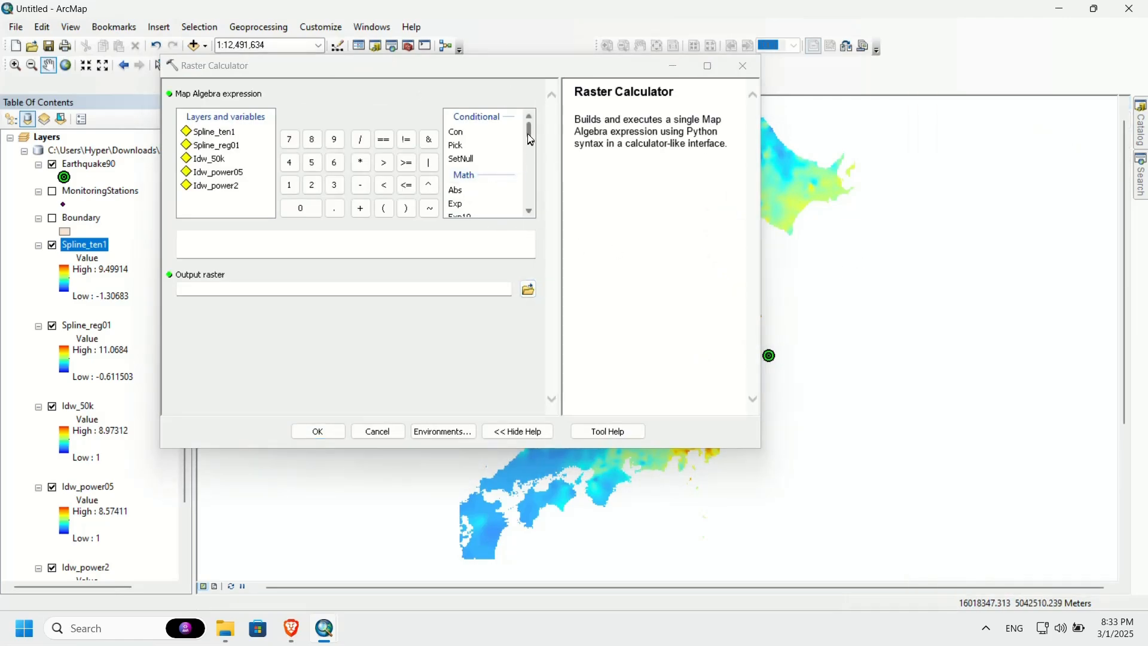
# Step: Start a Con expression in the Map Algebra expression with the condition "Spline_ten1"<1
pyautogui.scroll(-1, 488, 154)
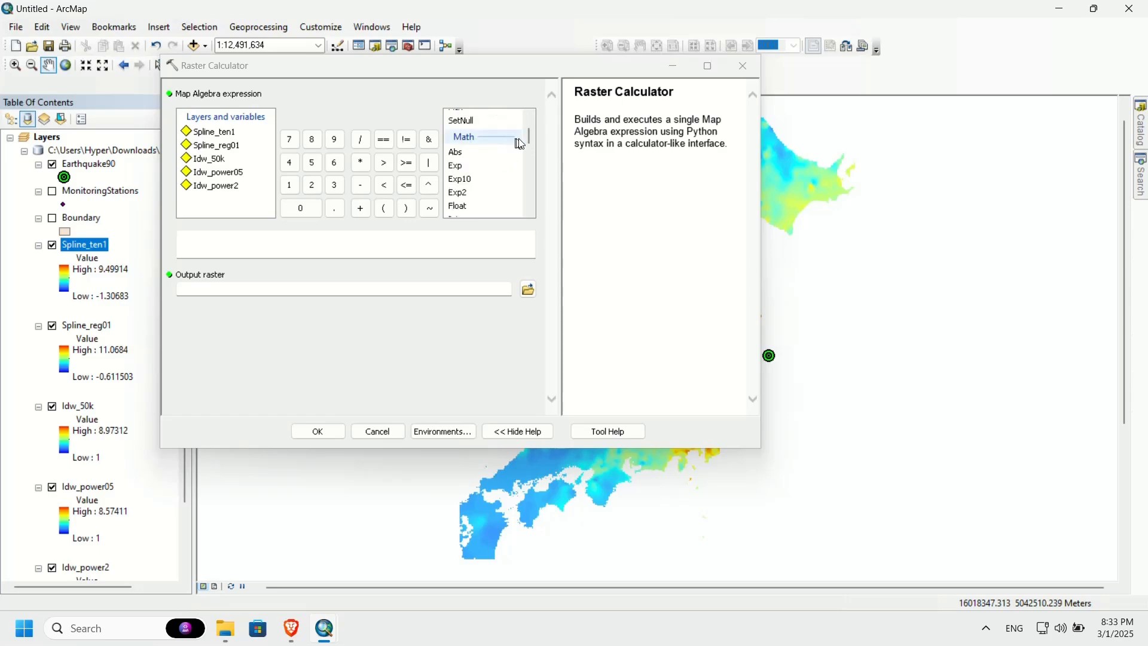
pyautogui.moveTo(529, 138)
pyautogui.mouseDown()
pyautogui.moveTo(532, 204)
pyautogui.moveTo(515, 129)
pyautogui.mouseUp()
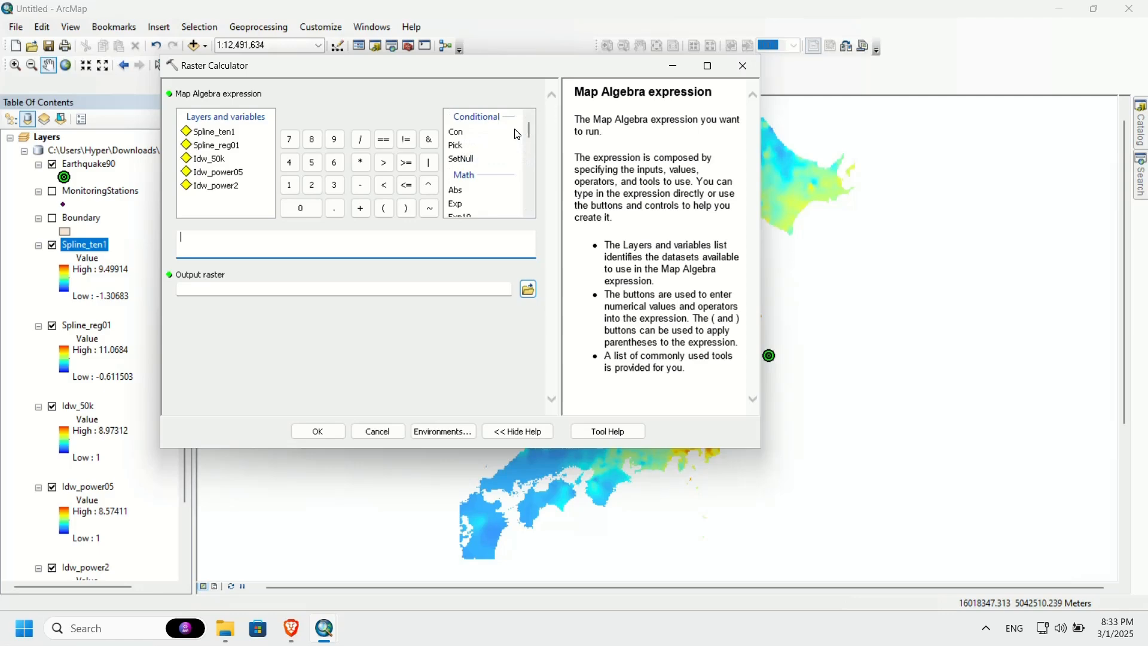
pyautogui.click(459, 137)
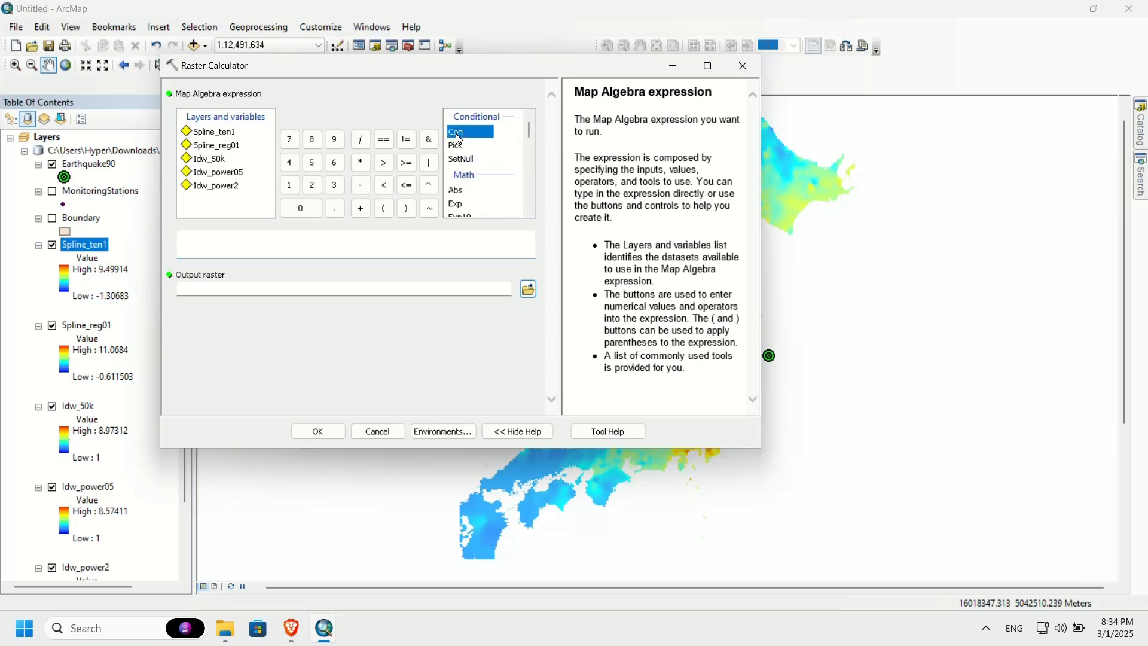
pyautogui.doubleClick(459, 139)
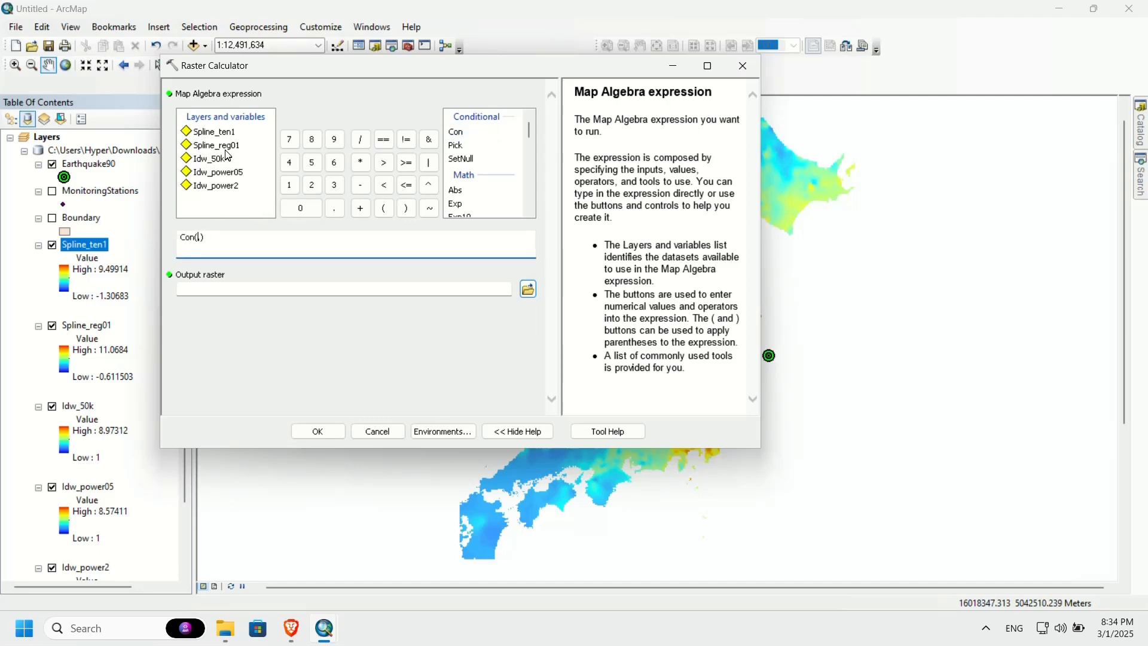
pyautogui.click(206, 147)
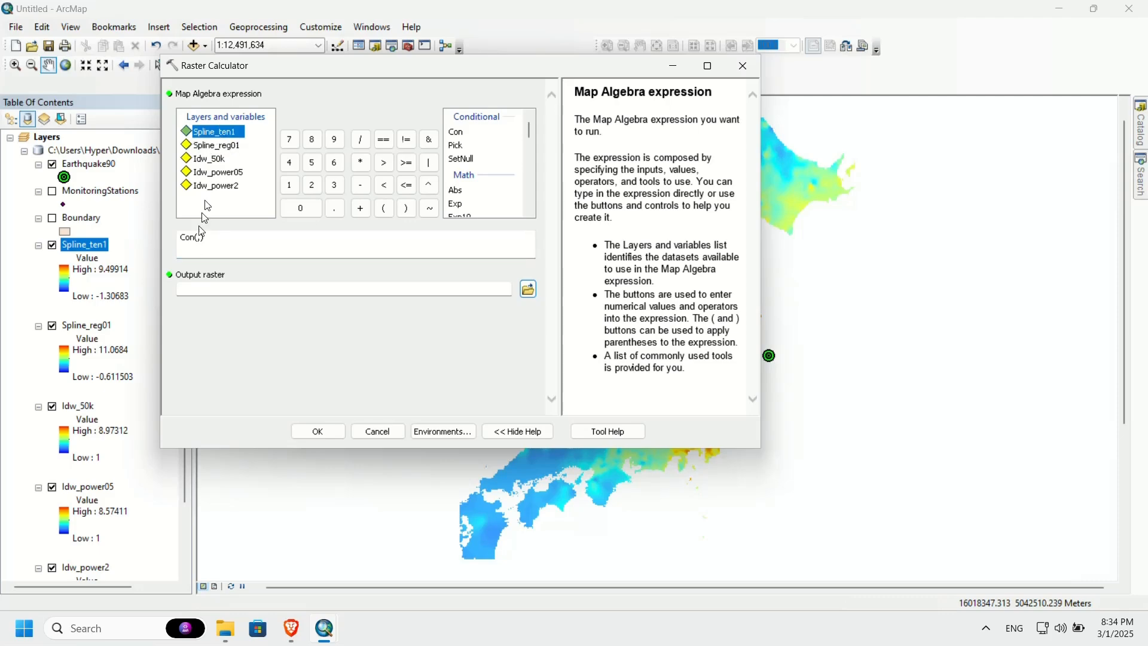
pyautogui.doubleClick(232, 138)
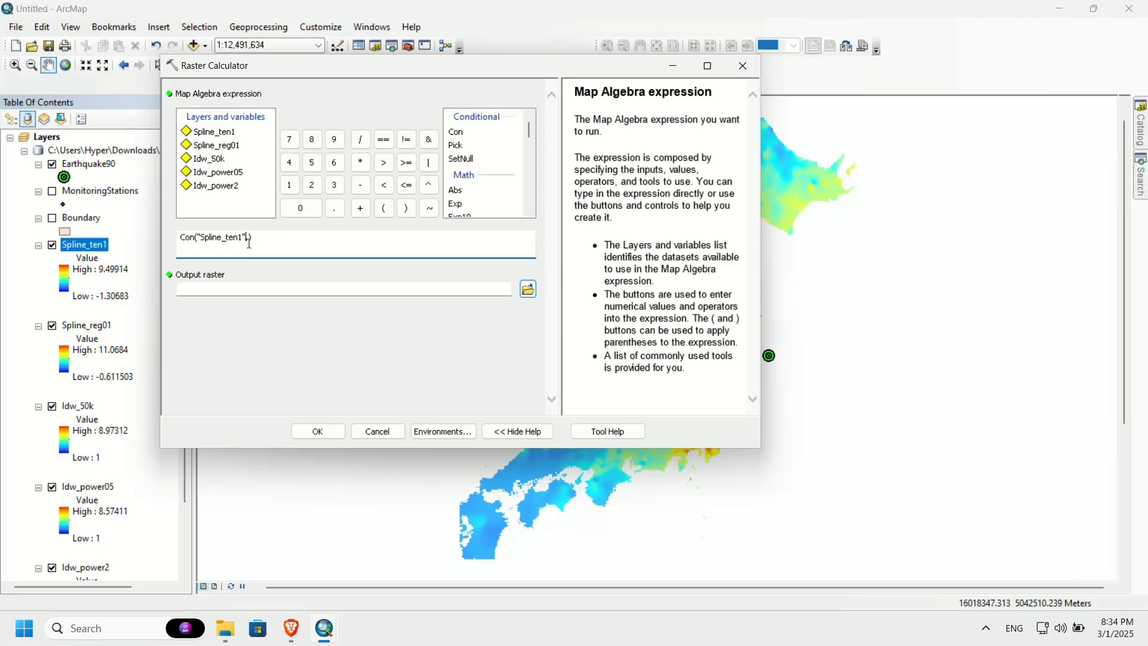
pyautogui.write(',')
pyautogui.press('BackSpace')
pyautogui.write('<1')
pyautogui.write(',')
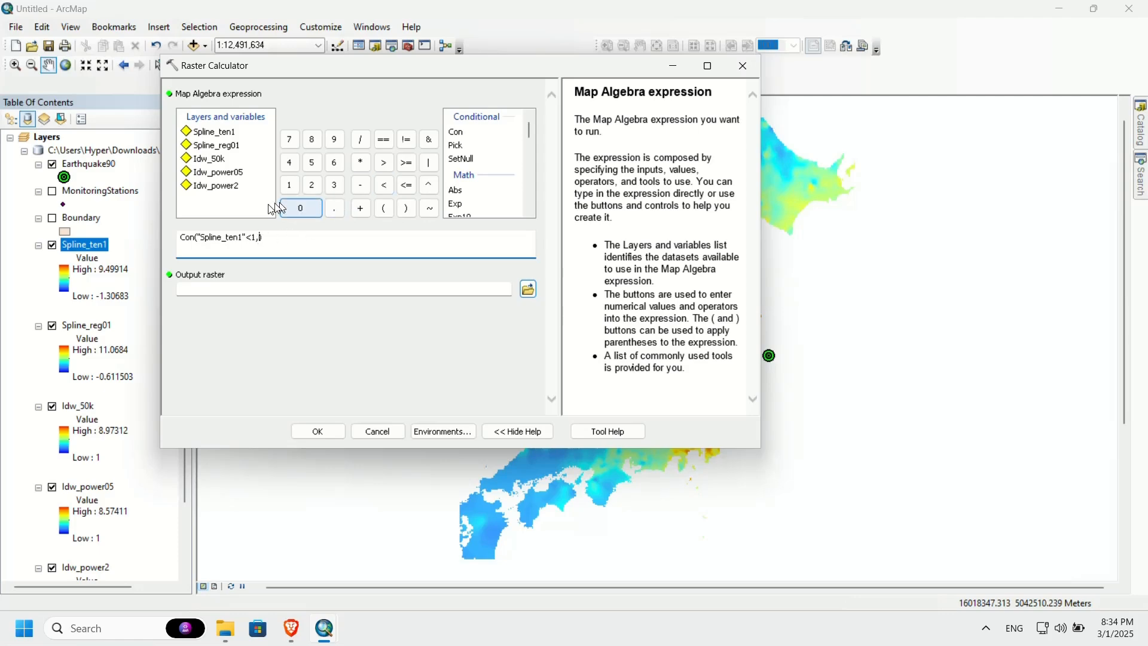
# Step: Complete the Con expression with 1 as the true value and "Spline_ten1" as the false value
pyautogui.click(291, 185)
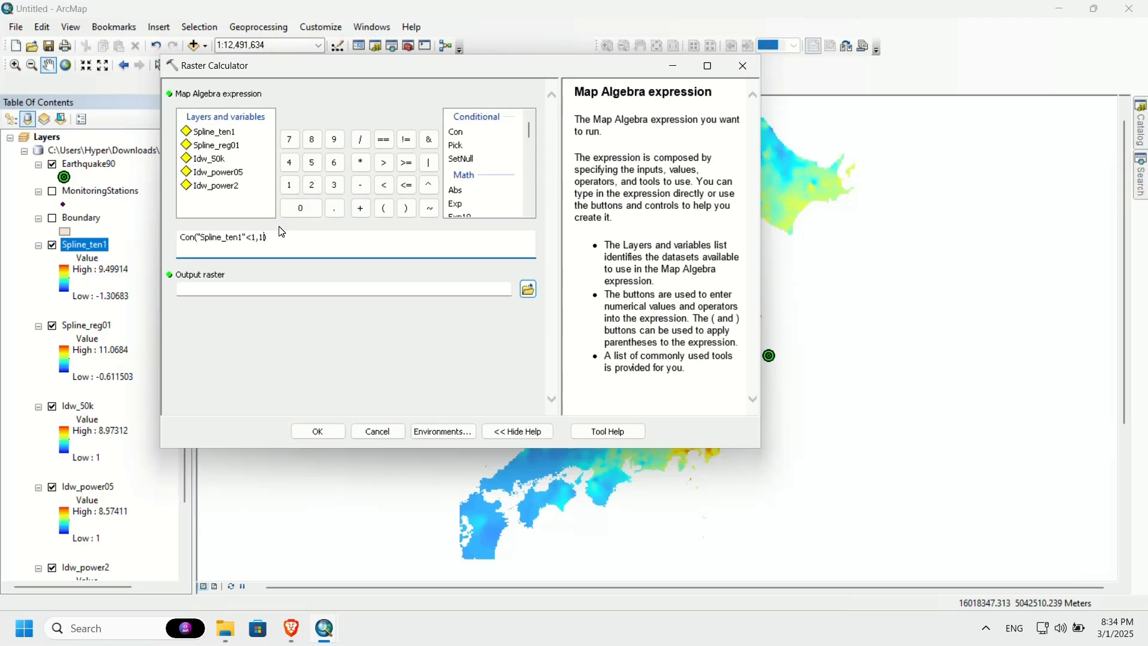
pyautogui.write(',')
pyautogui.click(226, 135)
pyautogui.doubleClick(226, 133)
# Step: Name the output raster spline_ten1_corr in japan.gdb and run the calculation, closing the progress window
pyautogui.click(493, 292)
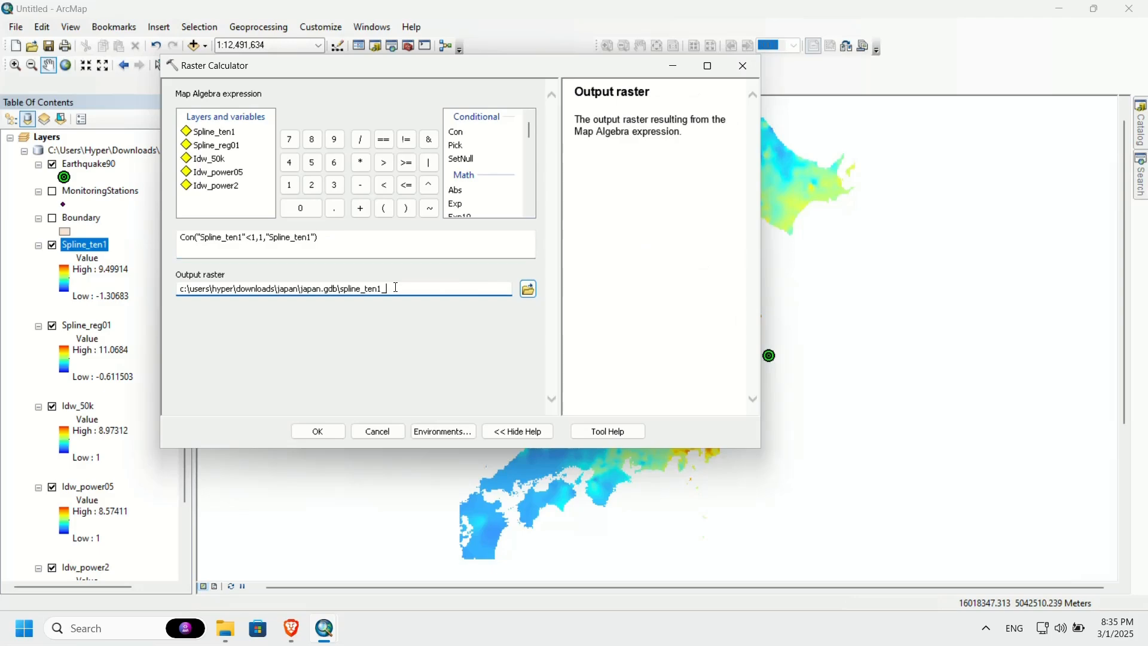
pyautogui.write('conrected')
pyautogui.press('BackSpace')
pyautogui.press('BackSpace')
pyautogui.press('BackSpace')
pyautogui.press('BackSpace')
pyautogui.press('BackSpace')
pyautogui.click(327, 431)
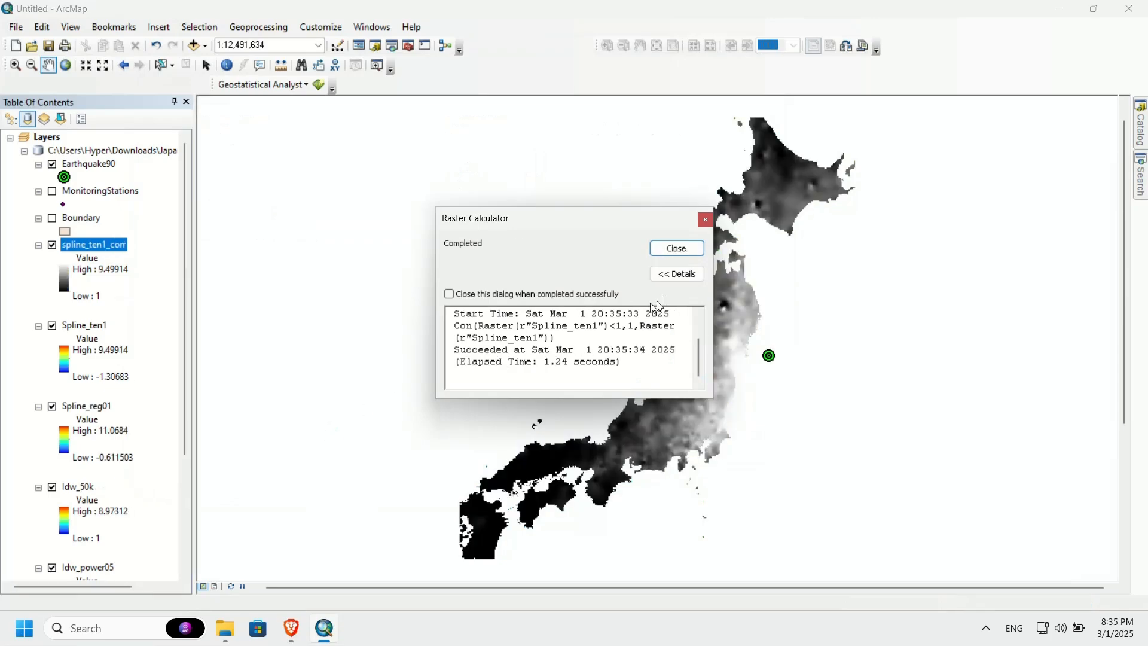
pyautogui.click(677, 249)
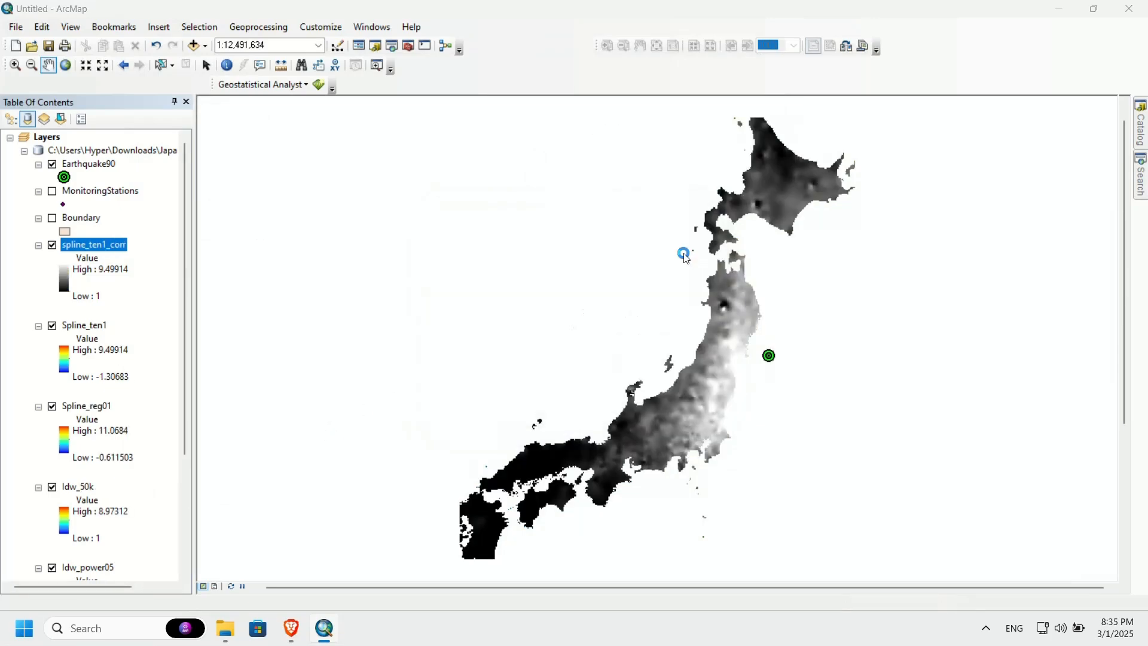
# Step: Symbolize the spline_ten1_corr layer as Stretched with the Spectrum-Full Bright color ramp, inverted
pyautogui.doubleClick(110, 248)
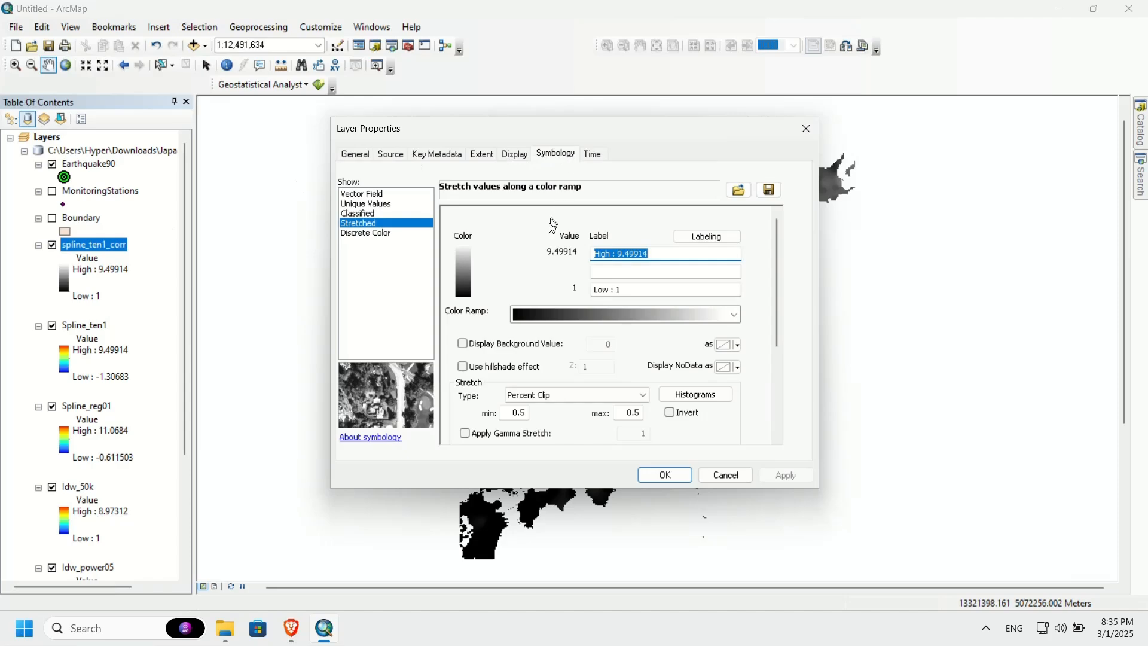
pyautogui.rightClick(637, 312)
pyautogui.click(674, 324)
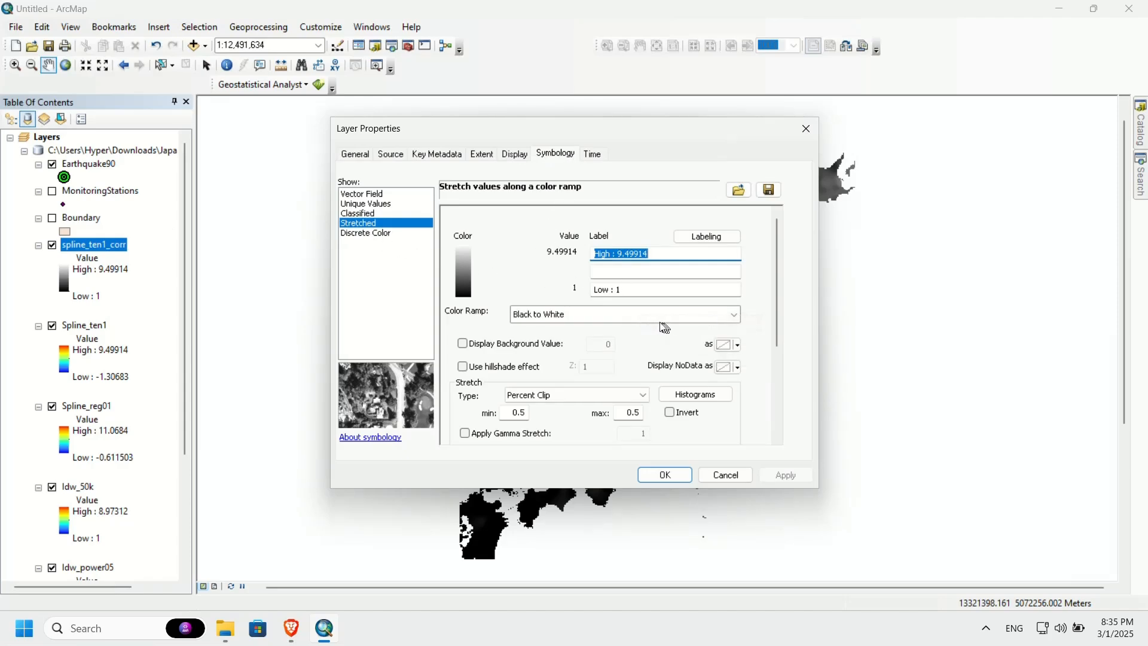
pyautogui.click(657, 315)
pyautogui.scroll(-5, 632, 313)
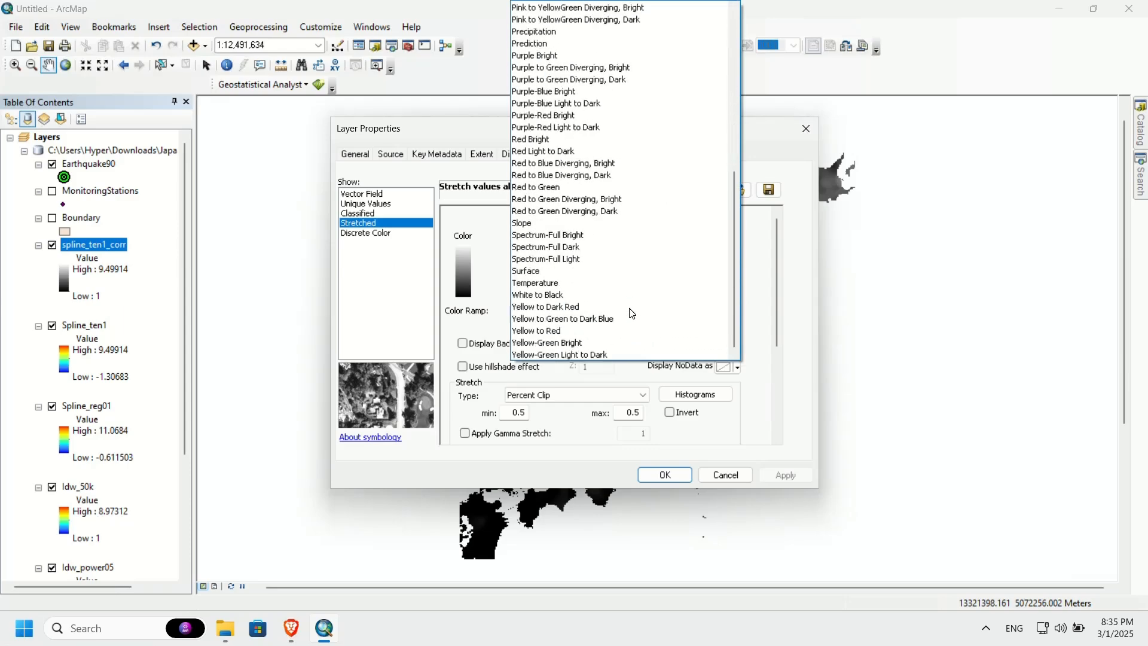
pyautogui.click(556, 236)
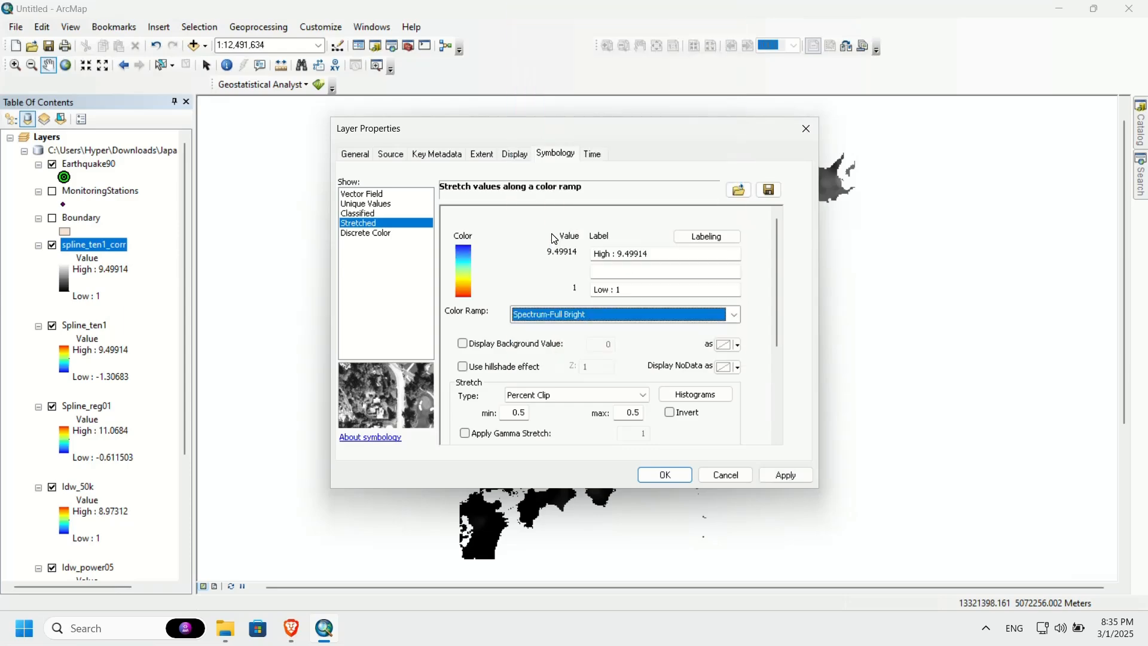
pyautogui.click(670, 412)
pyautogui.click(665, 475)
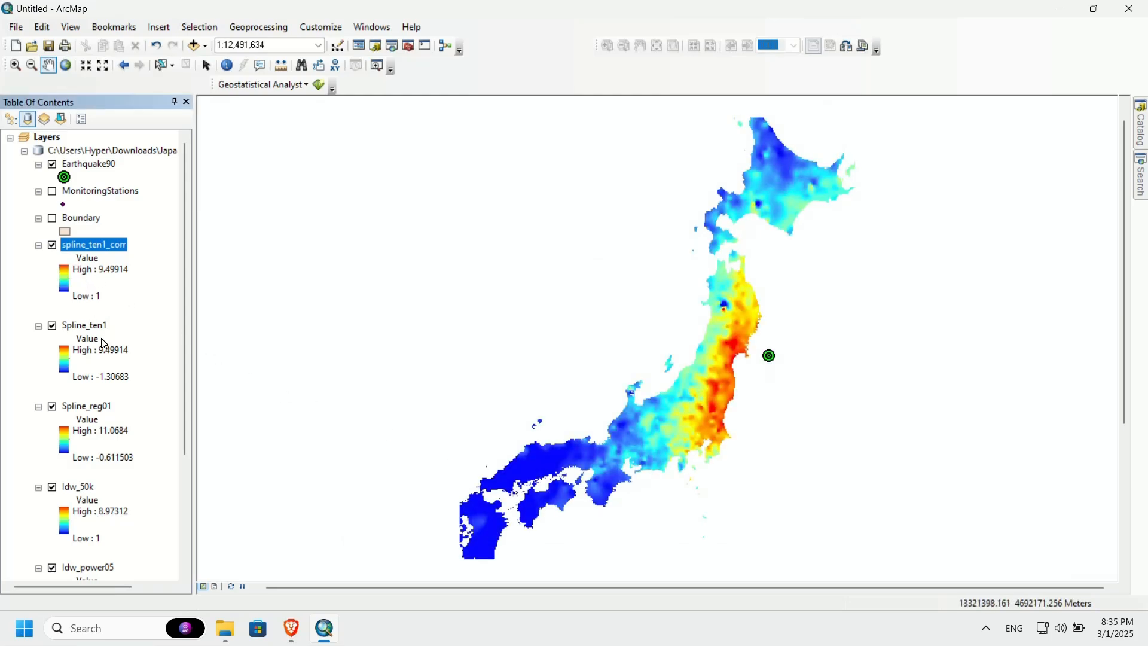
# Step: Toggle the visibility of spline_ten1_corr to compare it with Spline_ten1, leaving it turned on
pyautogui.click(53, 246)
pyautogui.click(53, 247)
# Step: Switch to the Geonity guide in Brave, review the Step 9 Con expression and the Wrap-Up section, and return to ArcMap
pyautogui.click(291, 628)
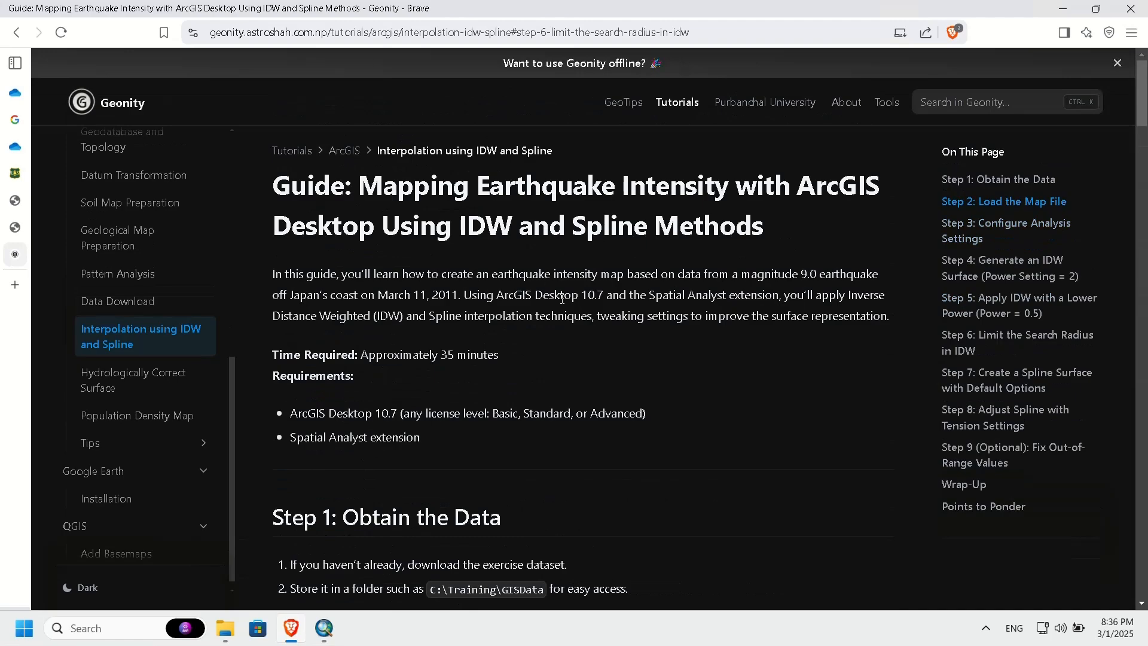
pyautogui.scroll(-15, 647, 306)
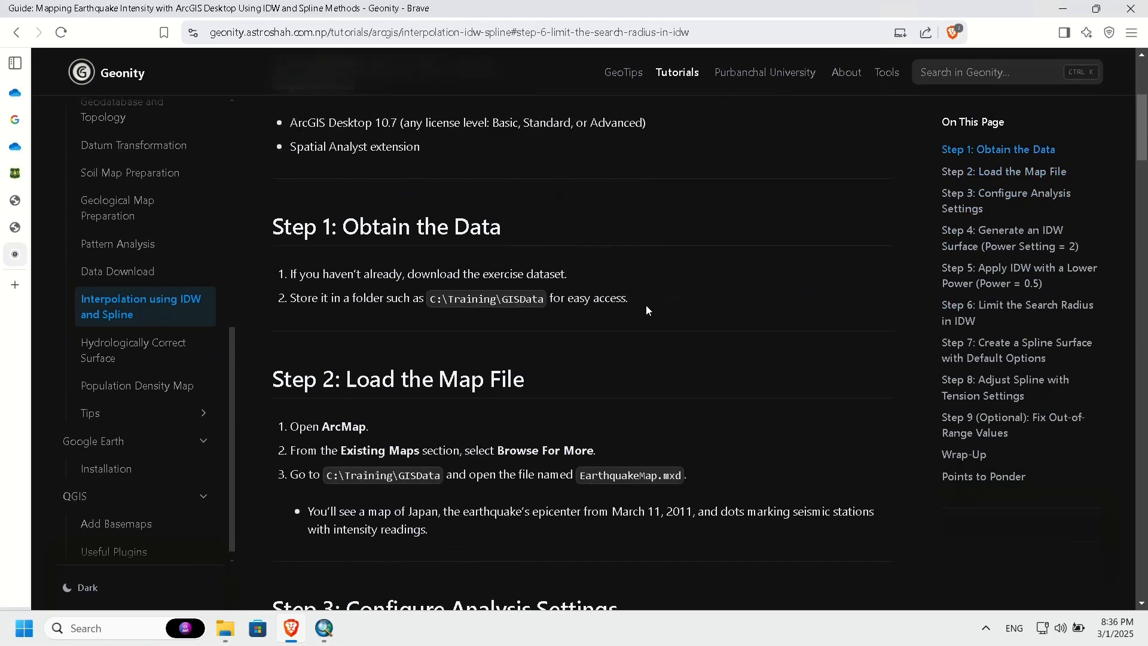
pyautogui.scroll(-20, 645, 305)
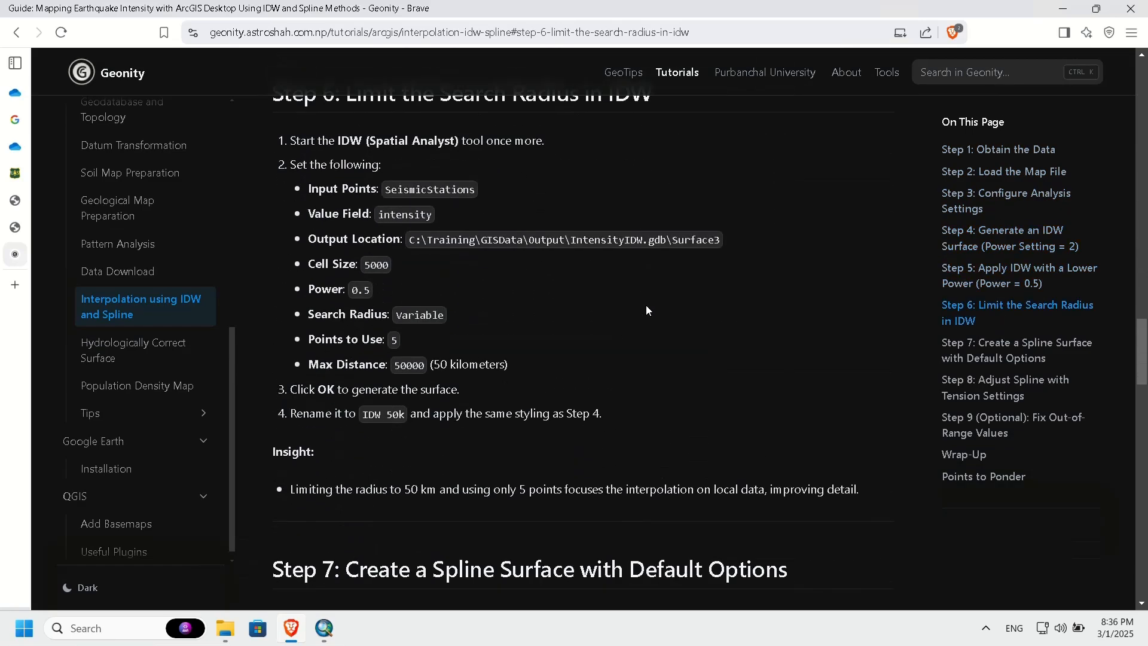
pyautogui.scroll(-8, 647, 307)
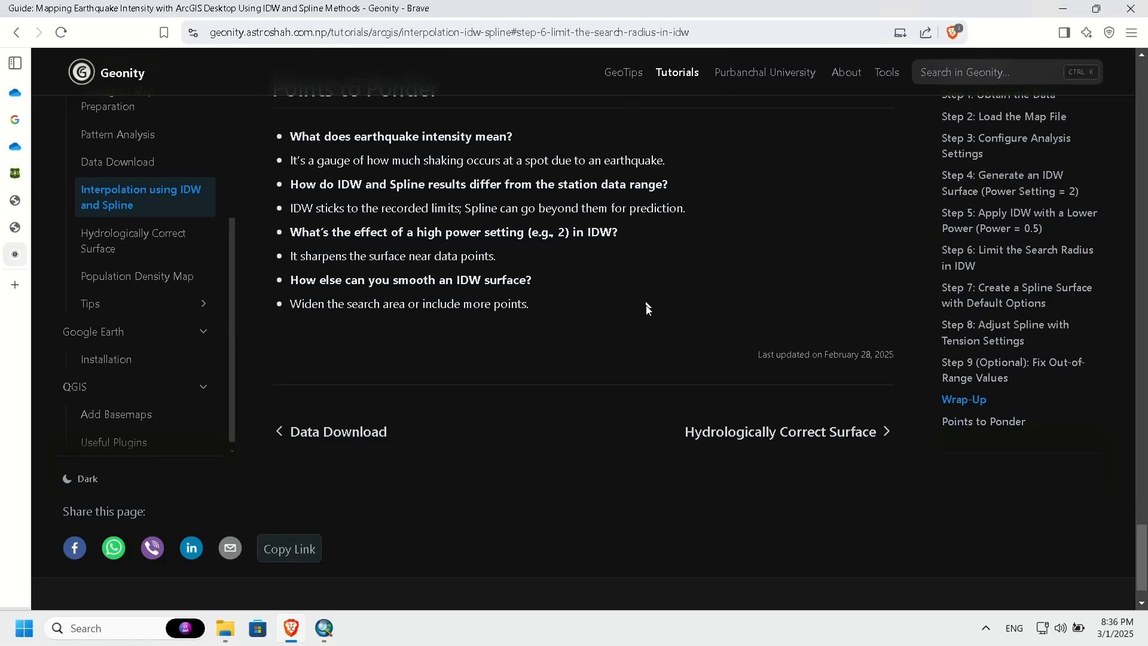
pyautogui.scroll(10, 648, 308)
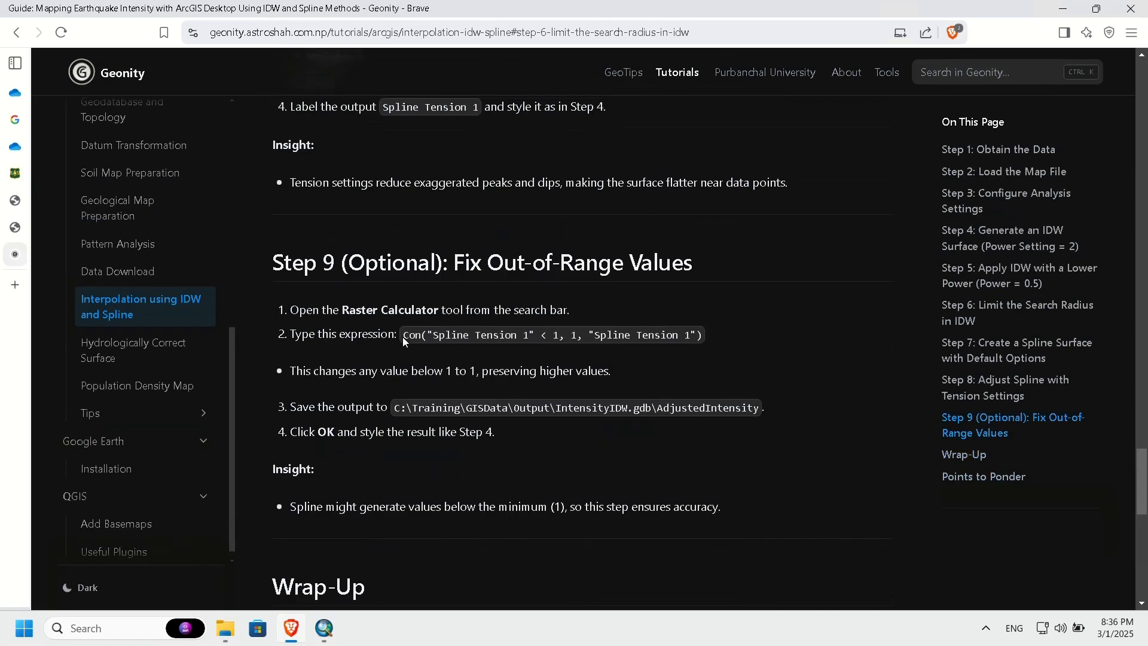
pyautogui.moveTo(403, 336); pyautogui.dragTo(696, 338)
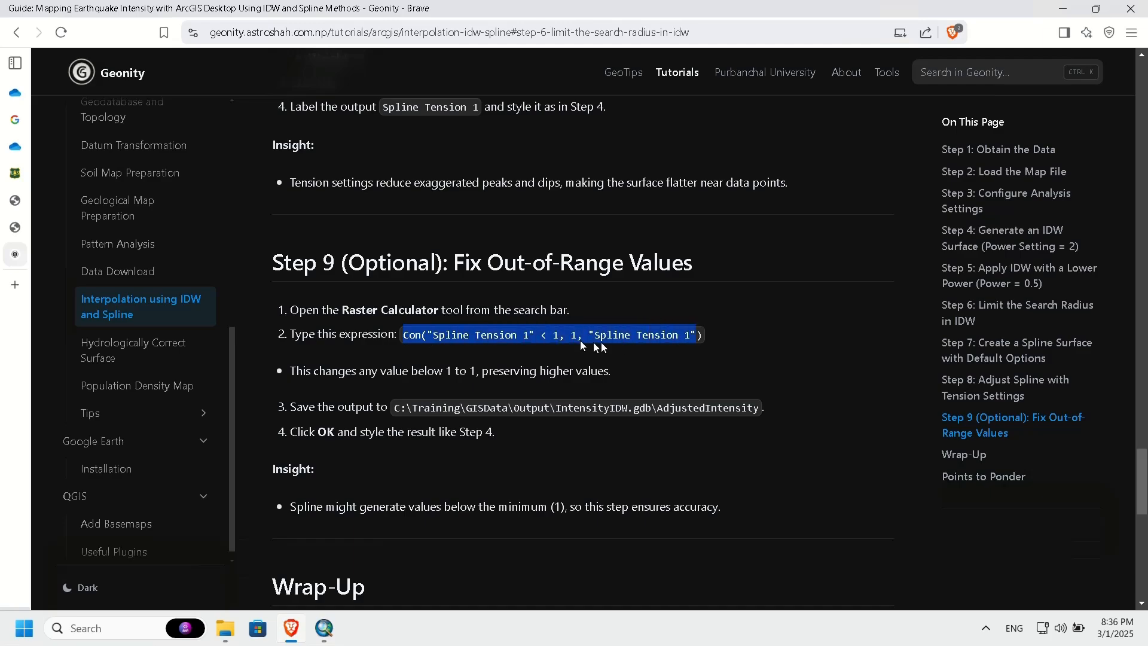
pyautogui.click(530, 336)
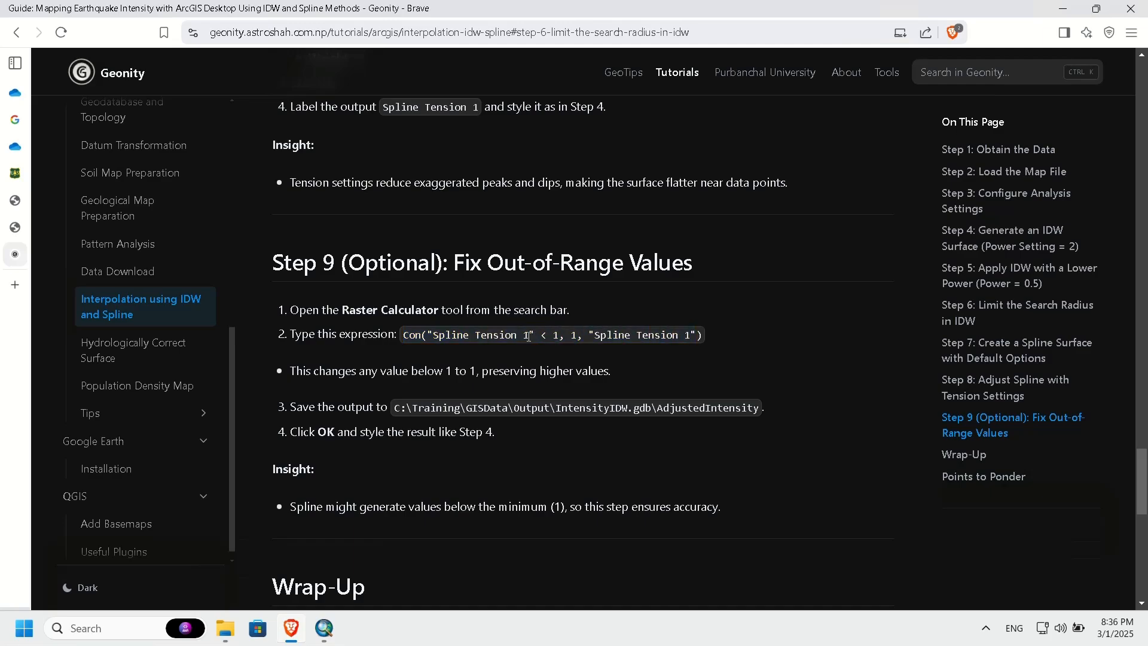
pyautogui.moveTo(529, 336); pyautogui.dragTo(435, 336)
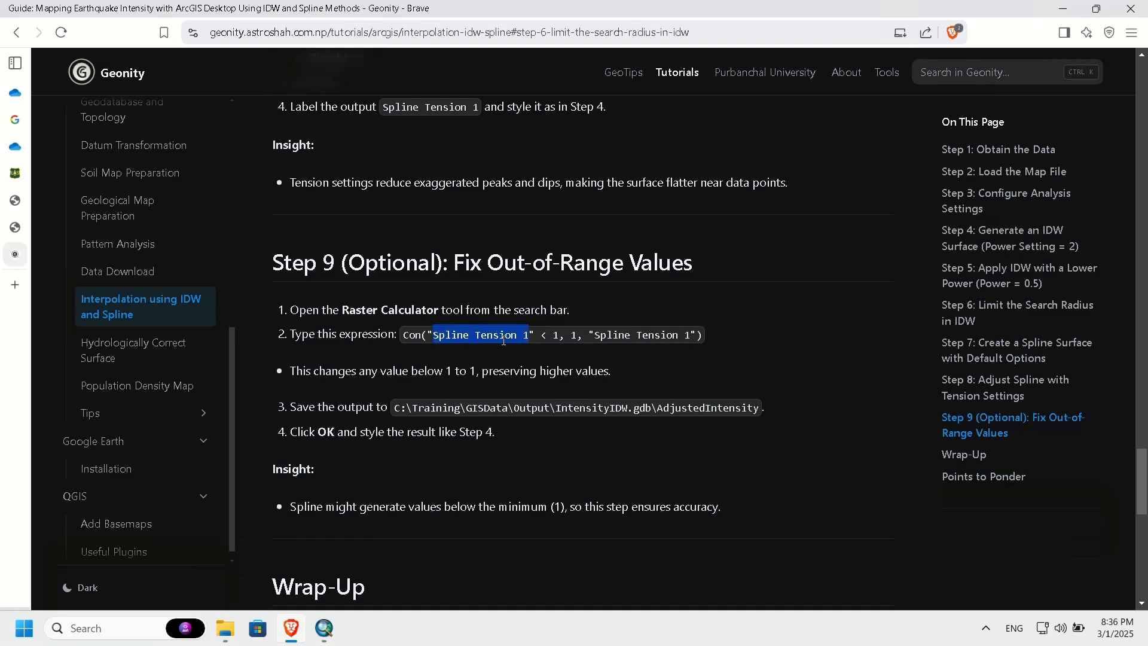
pyautogui.scroll(-8, 503, 339)
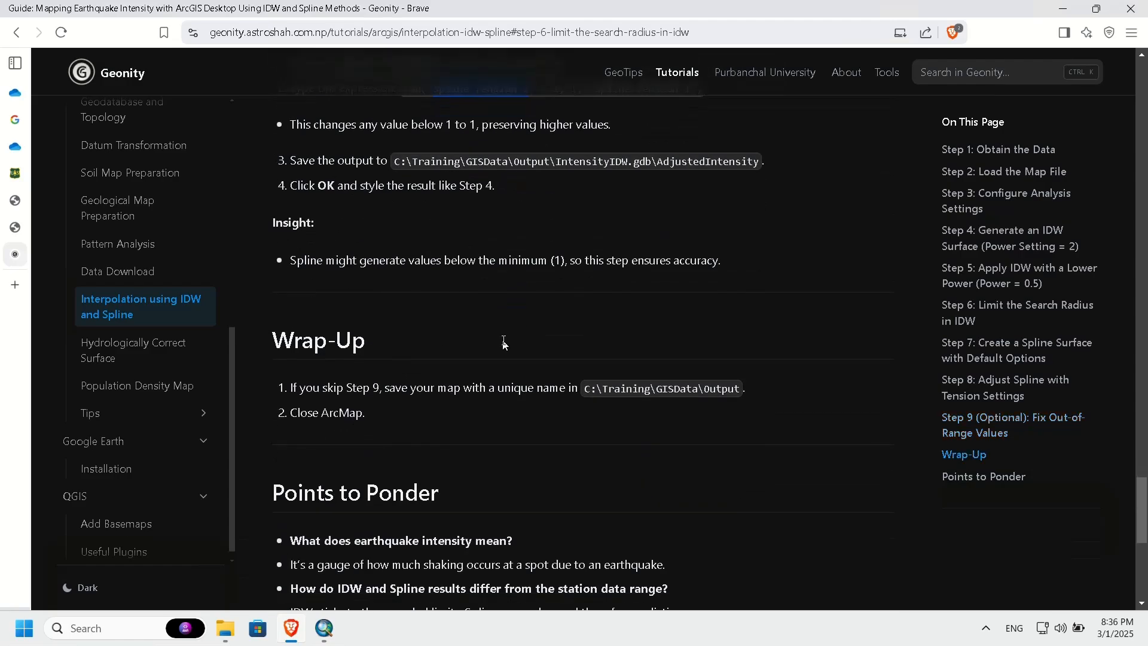
pyautogui.scroll(10, 504, 345)
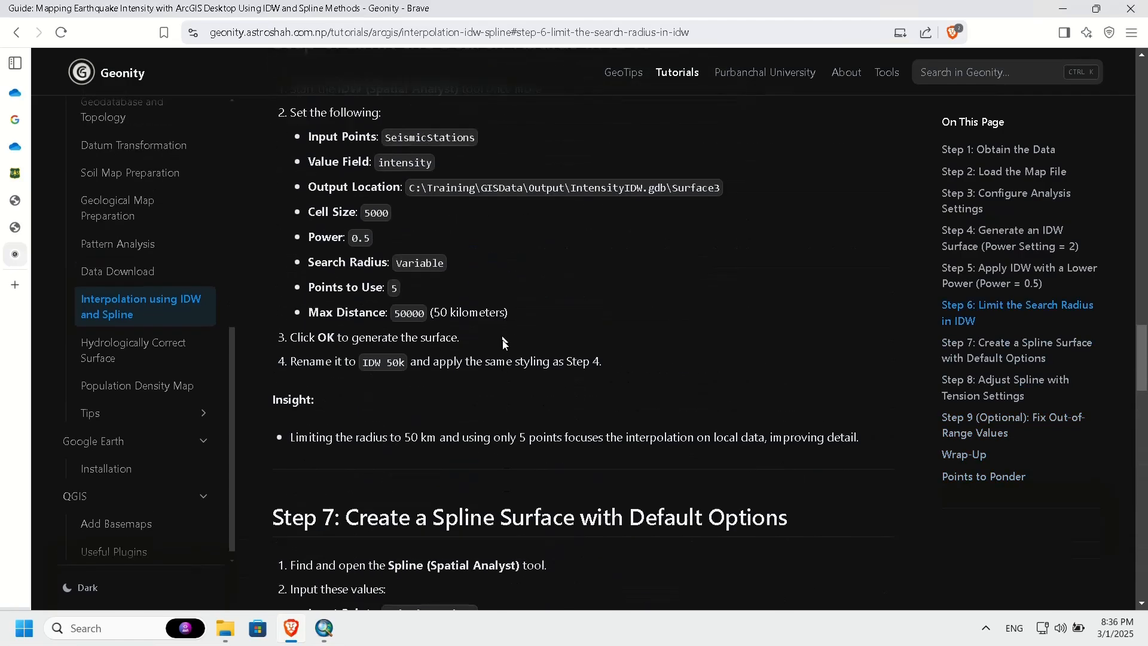
pyautogui.click(1064, 9)
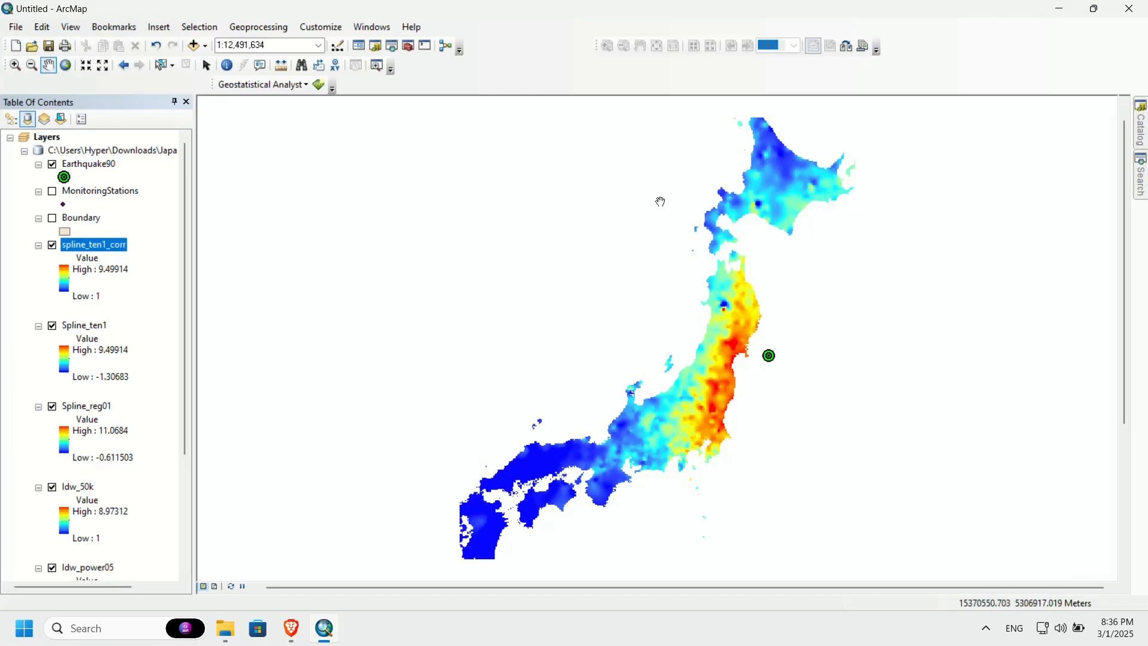
pyautogui.press('ctrl+super+Right')
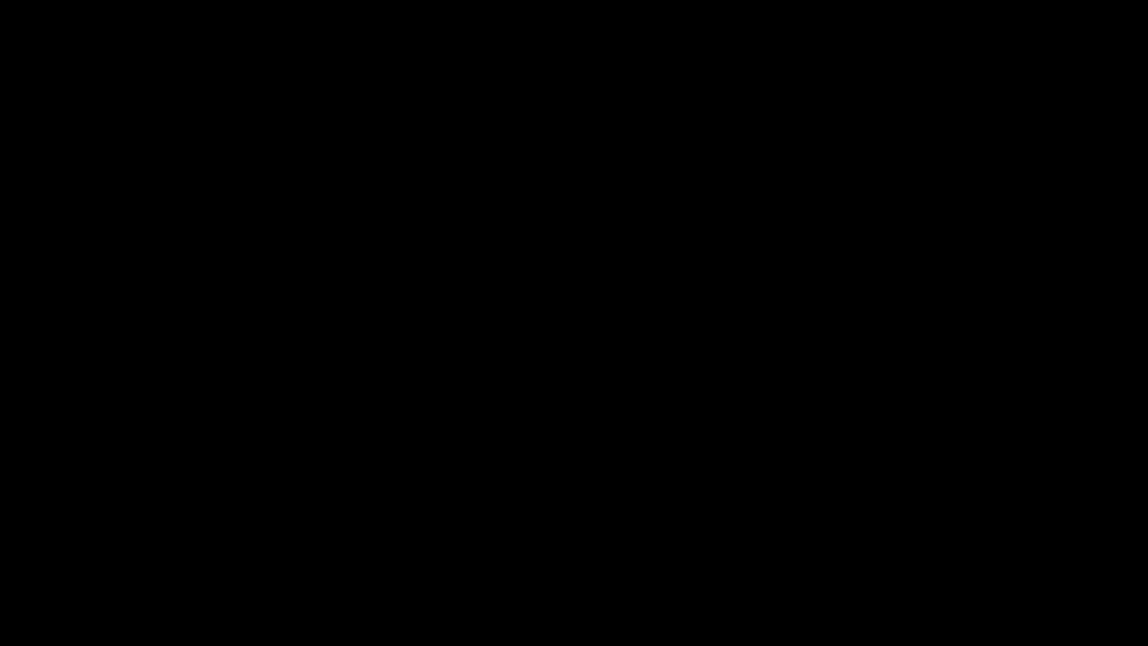